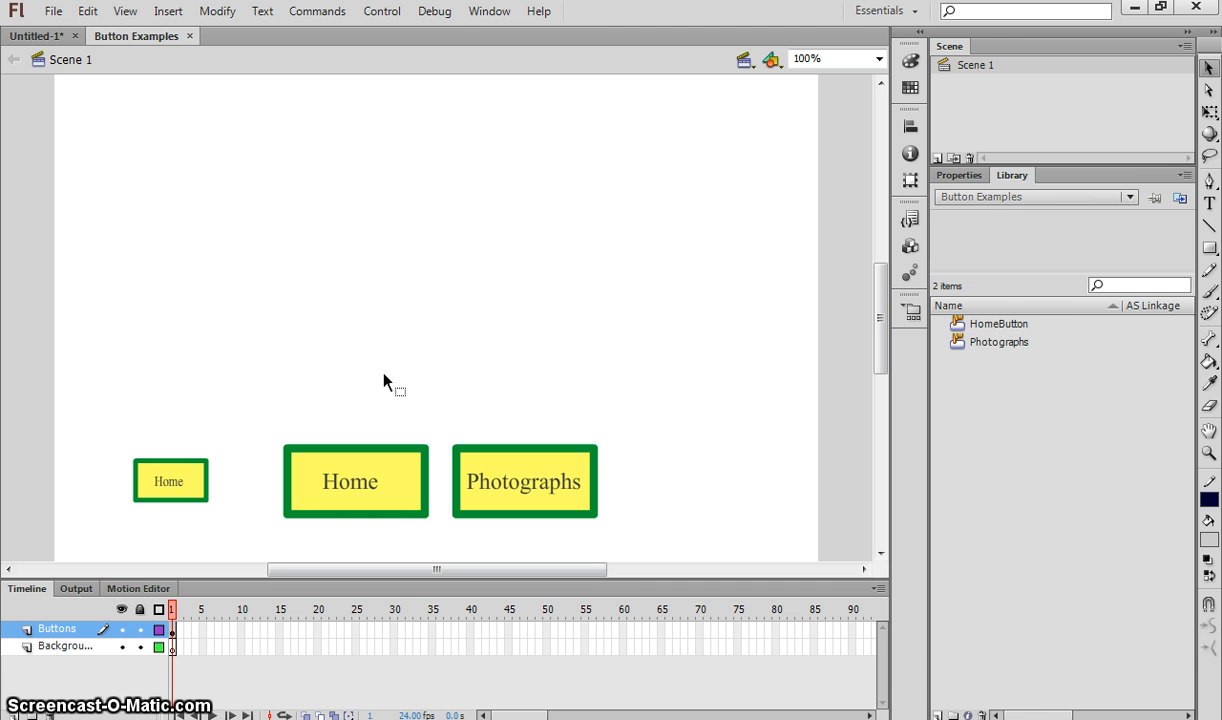
# Test the Button Examples movie, try its large Home and Photographs buttons, and close the preview
pyautogui.hotkey('ctrl', 'Return')
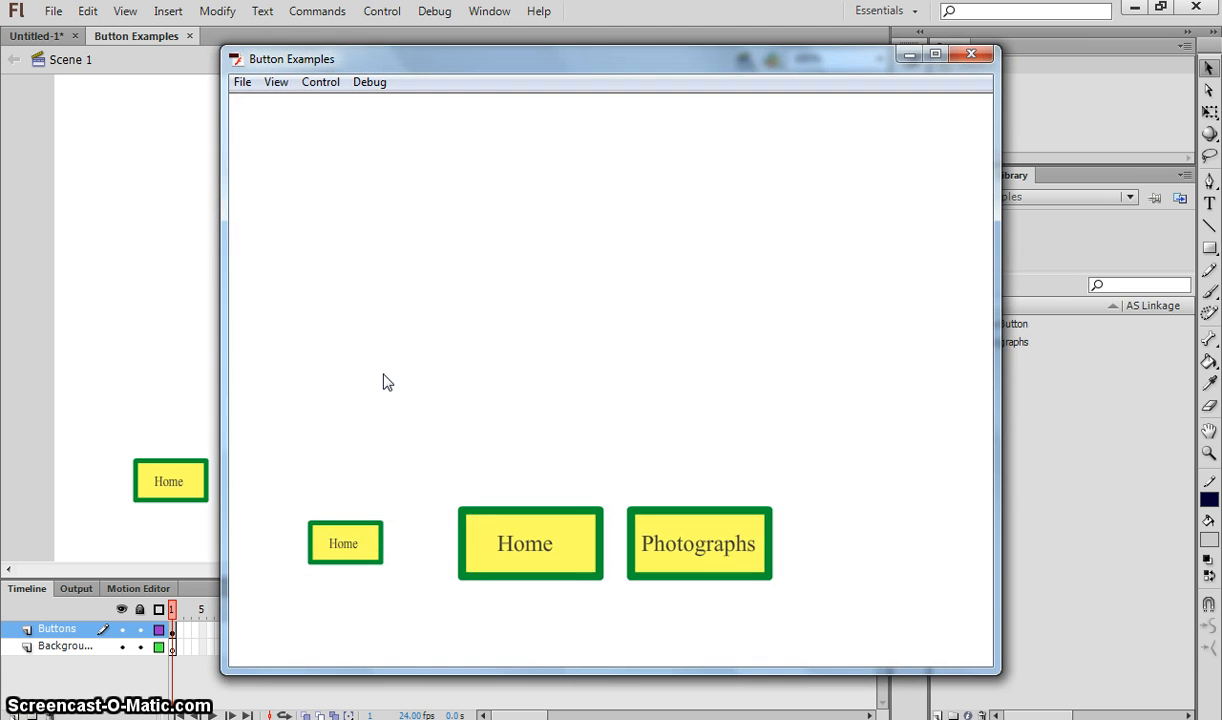
pyautogui.click(397, 385)
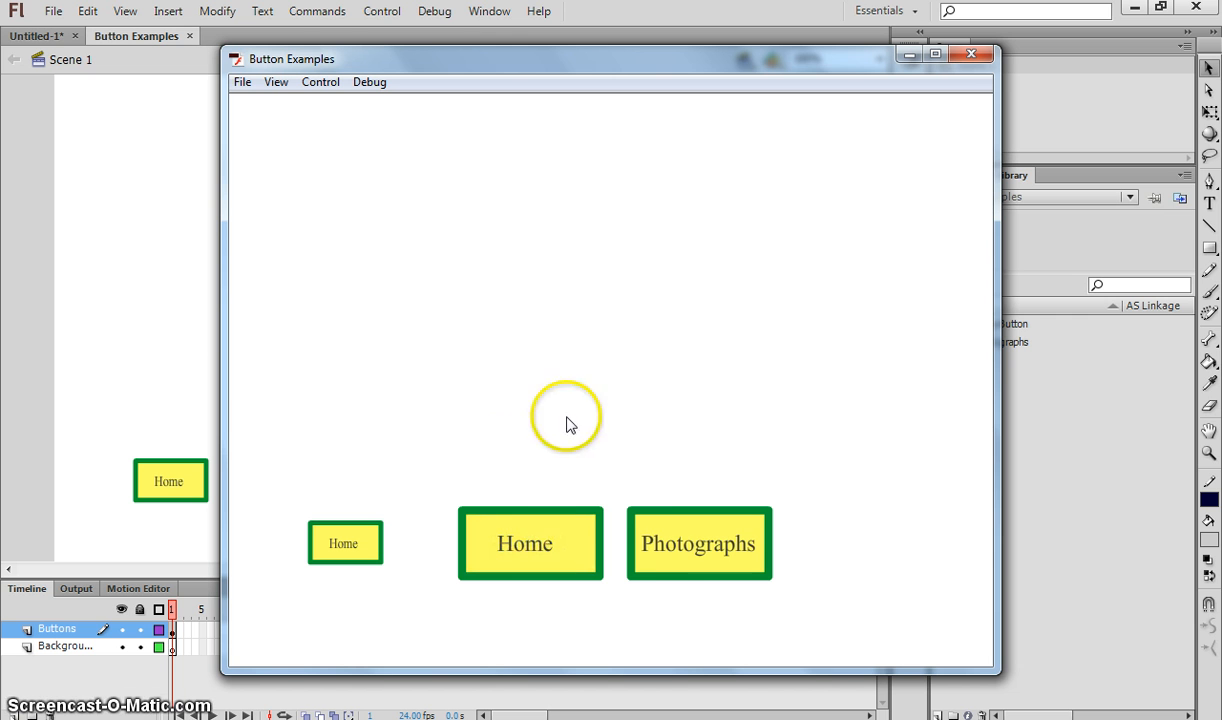
pyautogui.click(555, 535)
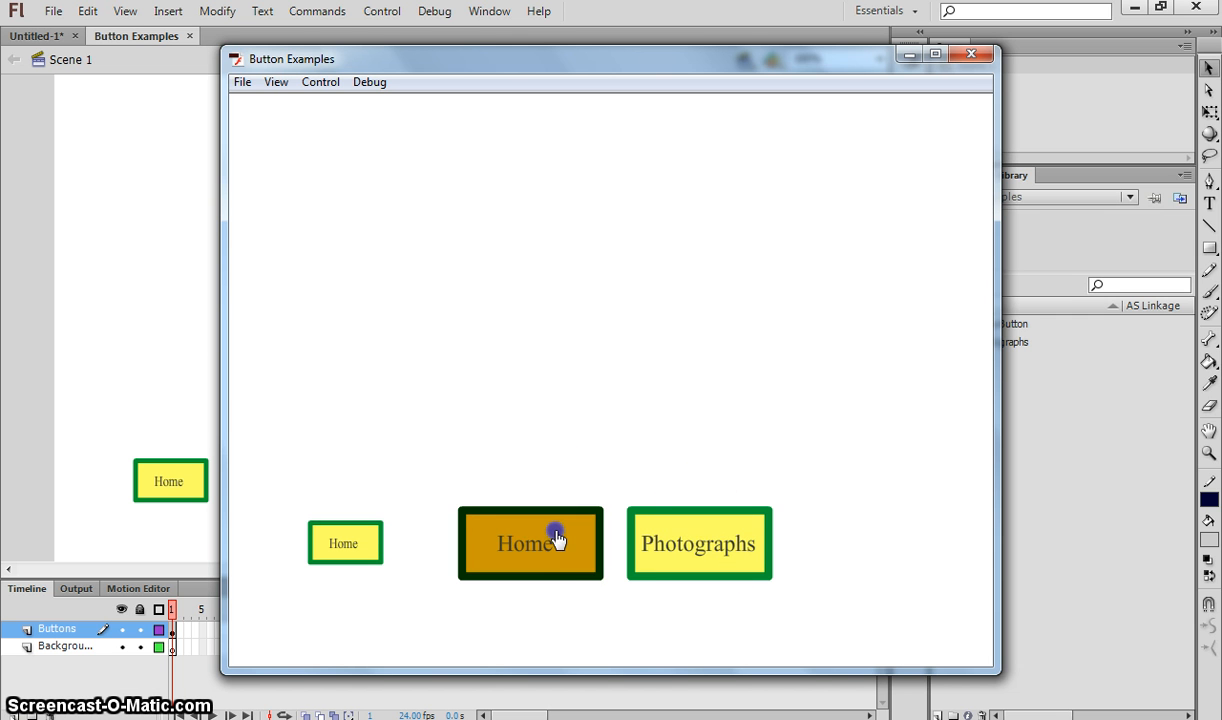
pyautogui.click(655, 530)
pyautogui.click(655, 530)
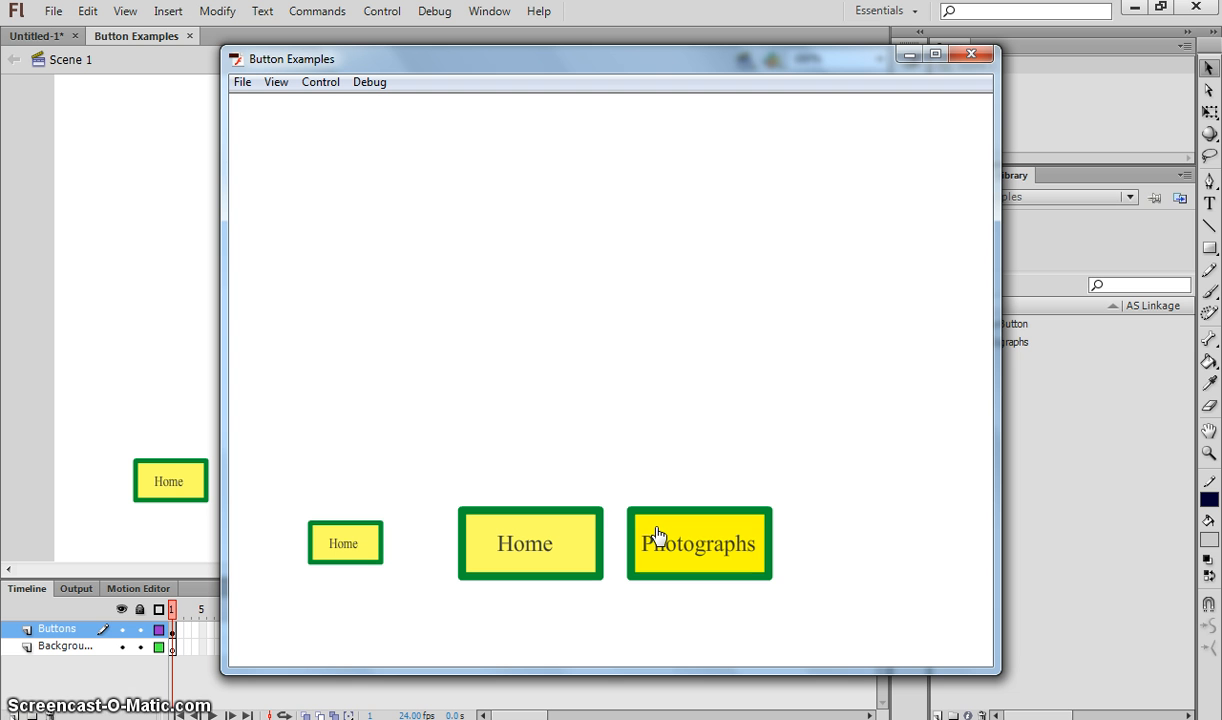
pyautogui.click(969, 56)
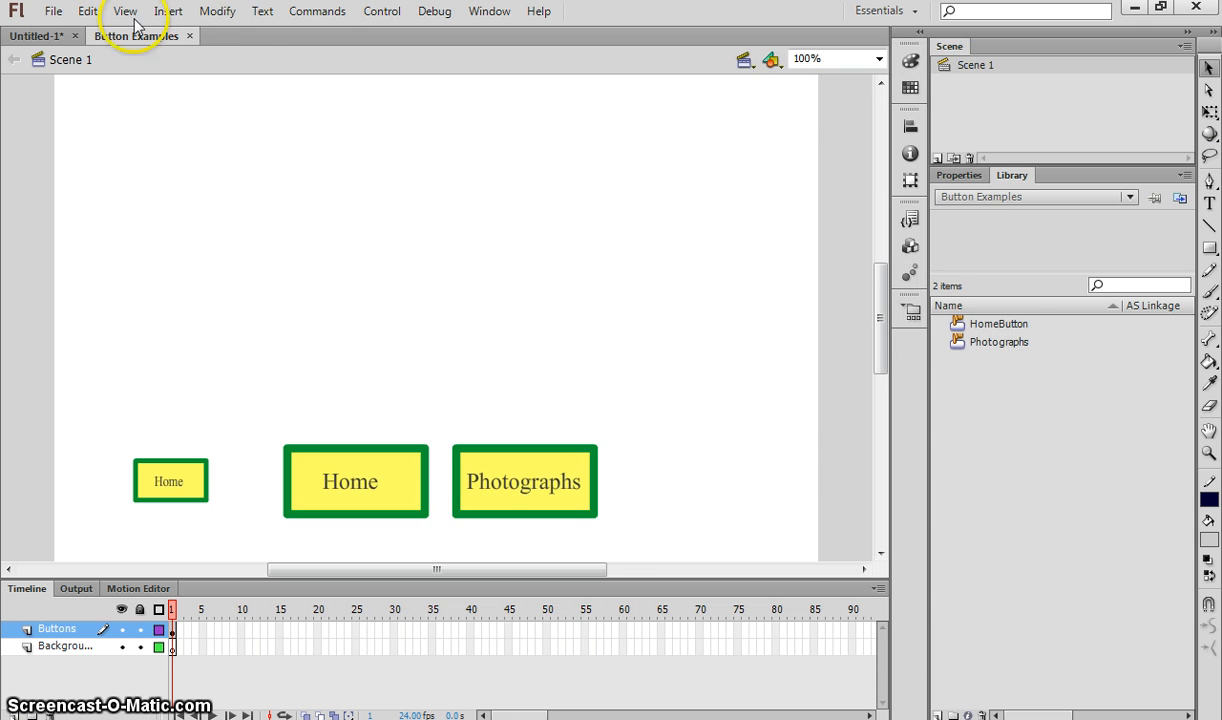
# Create a new symbol of type Button named HomeButton in the Untitled-1 document
pyautogui.click(45, 35)
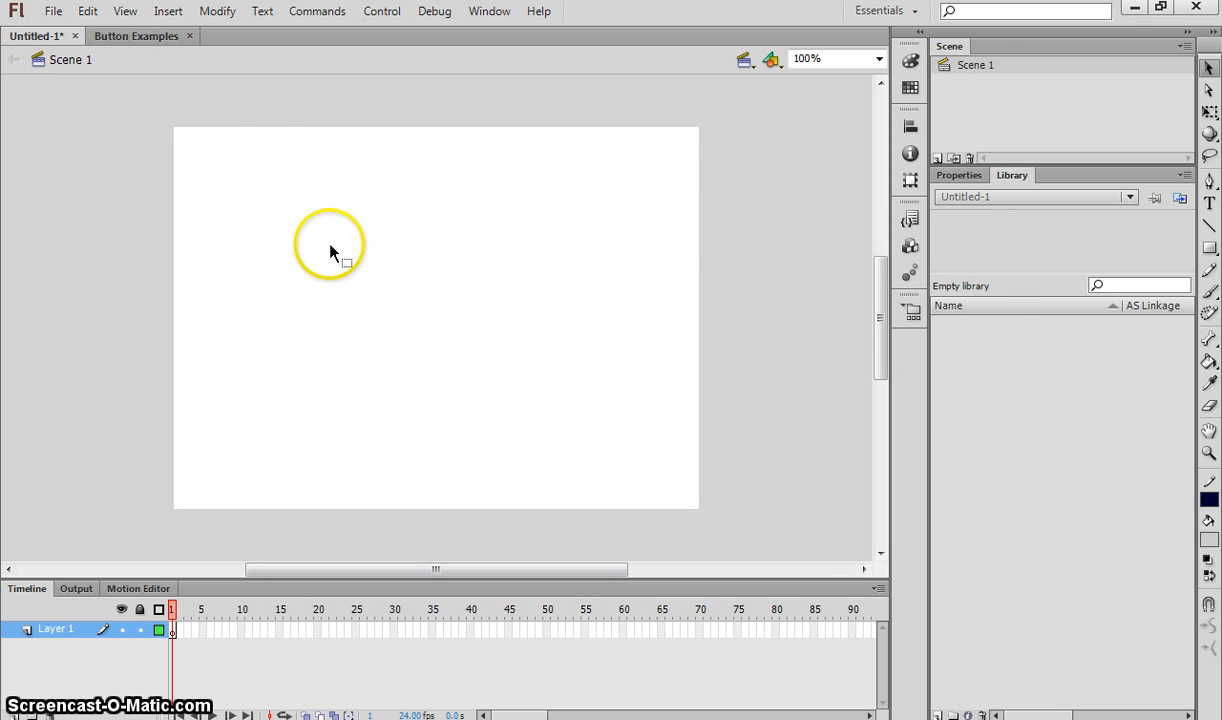
pyautogui.click(167, 11)
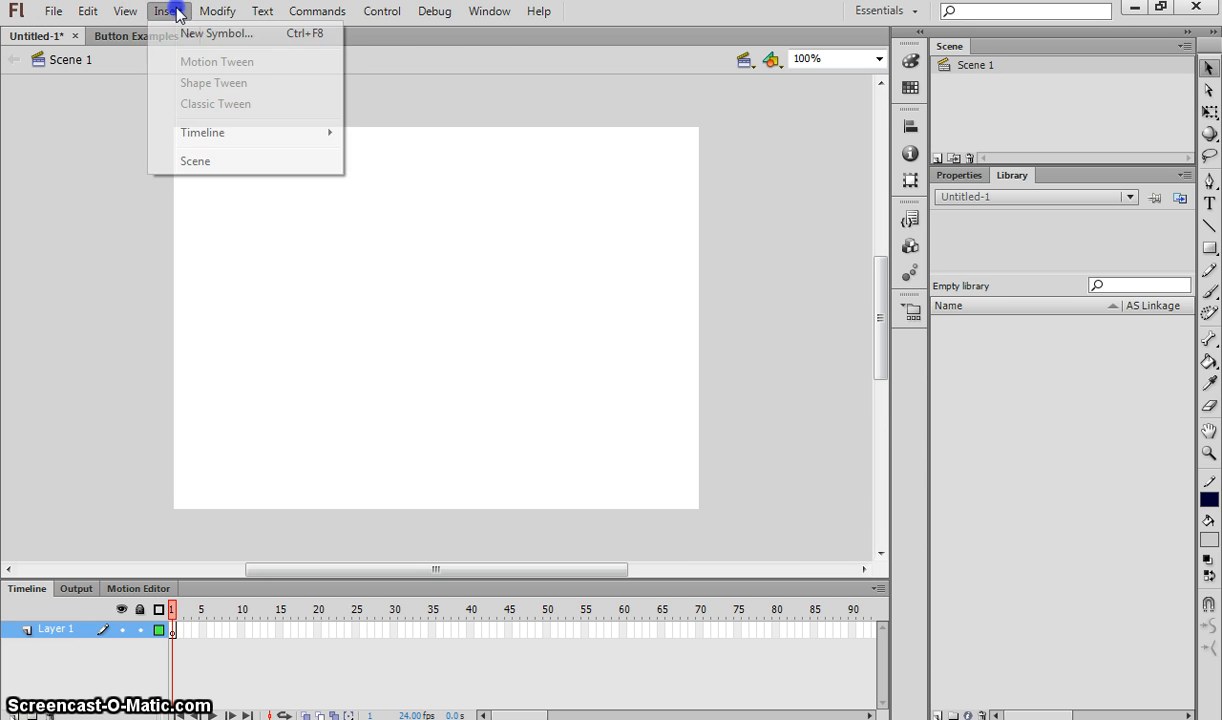
pyautogui.click(189, 36)
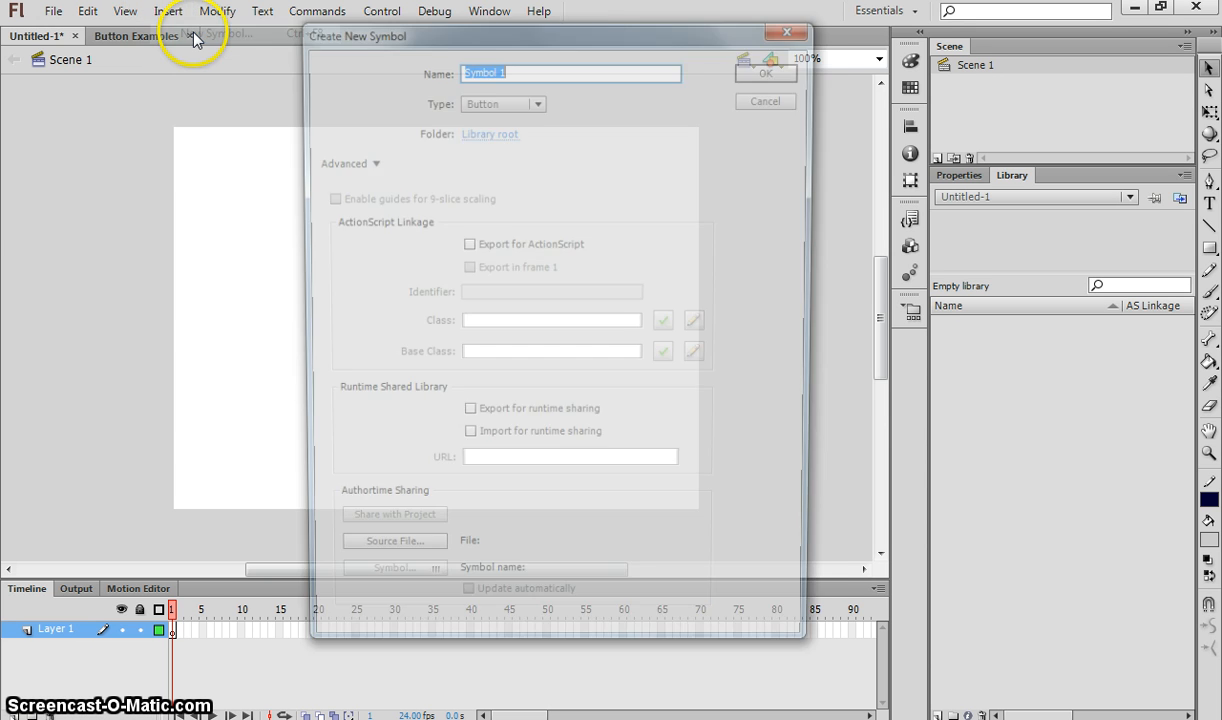
pyautogui.click(537, 101)
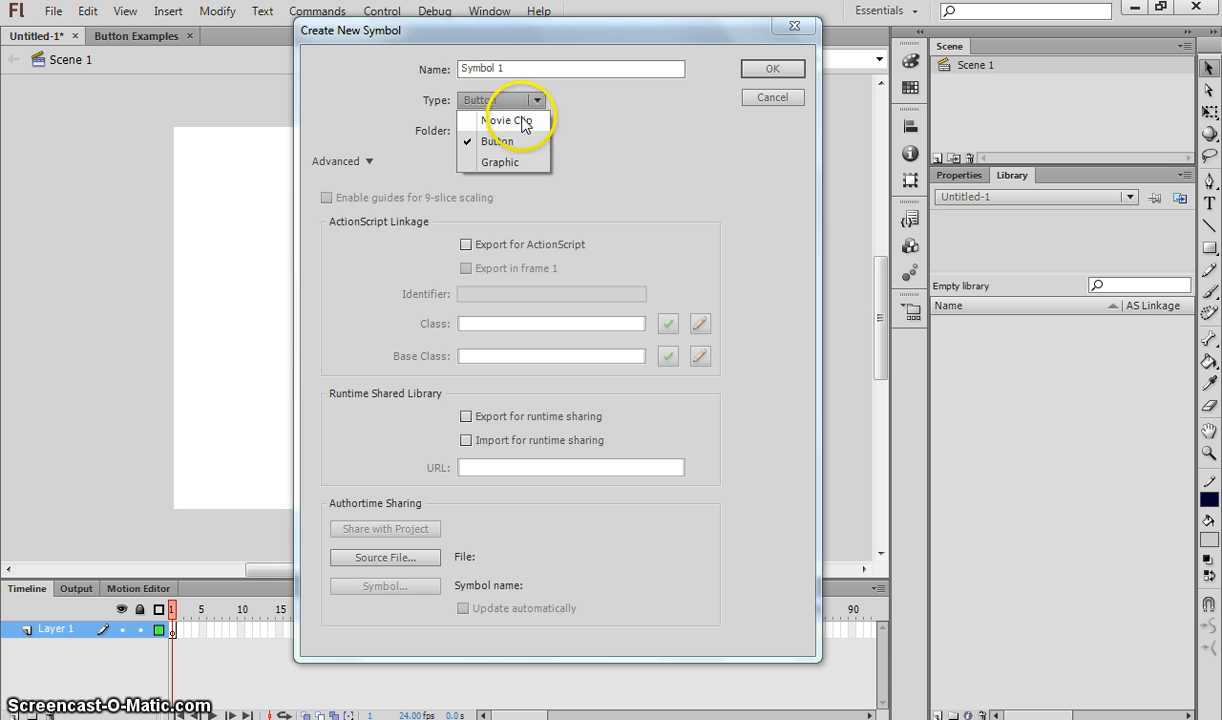
pyautogui.click(516, 67)
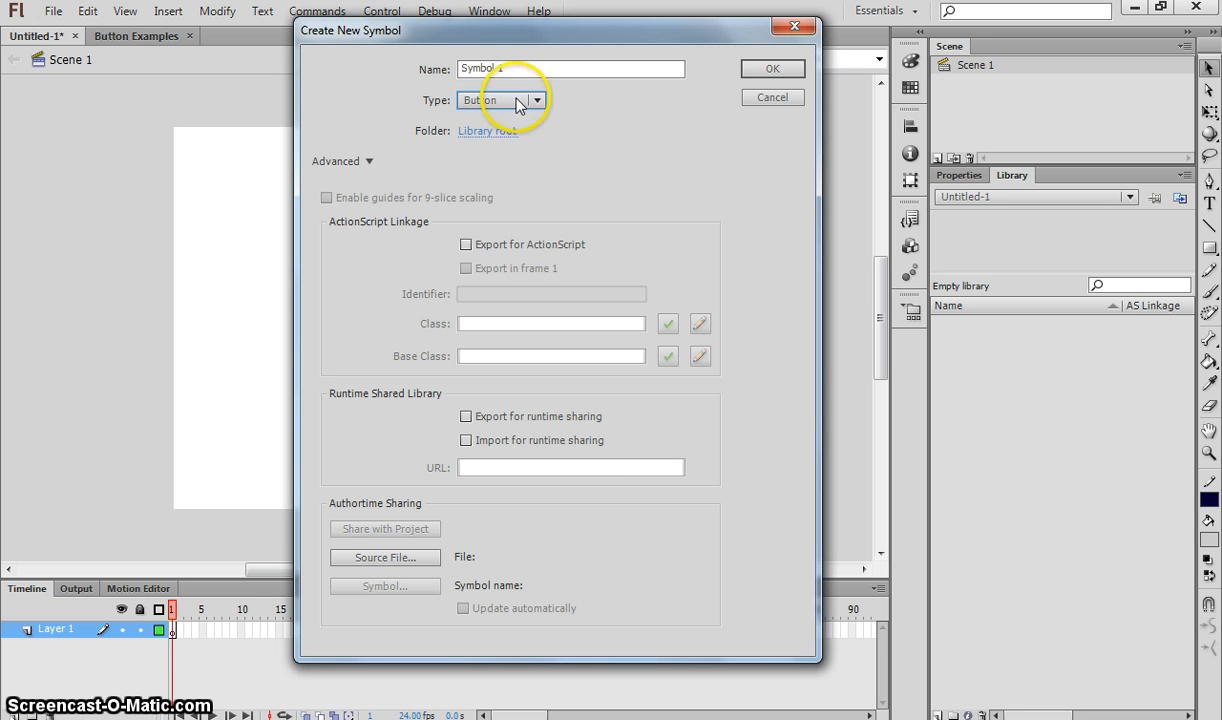
pyautogui.click(537, 101)
pyautogui.click(518, 66)
pyautogui.moveTo(518, 66); pyautogui.dragTo(371, 40)
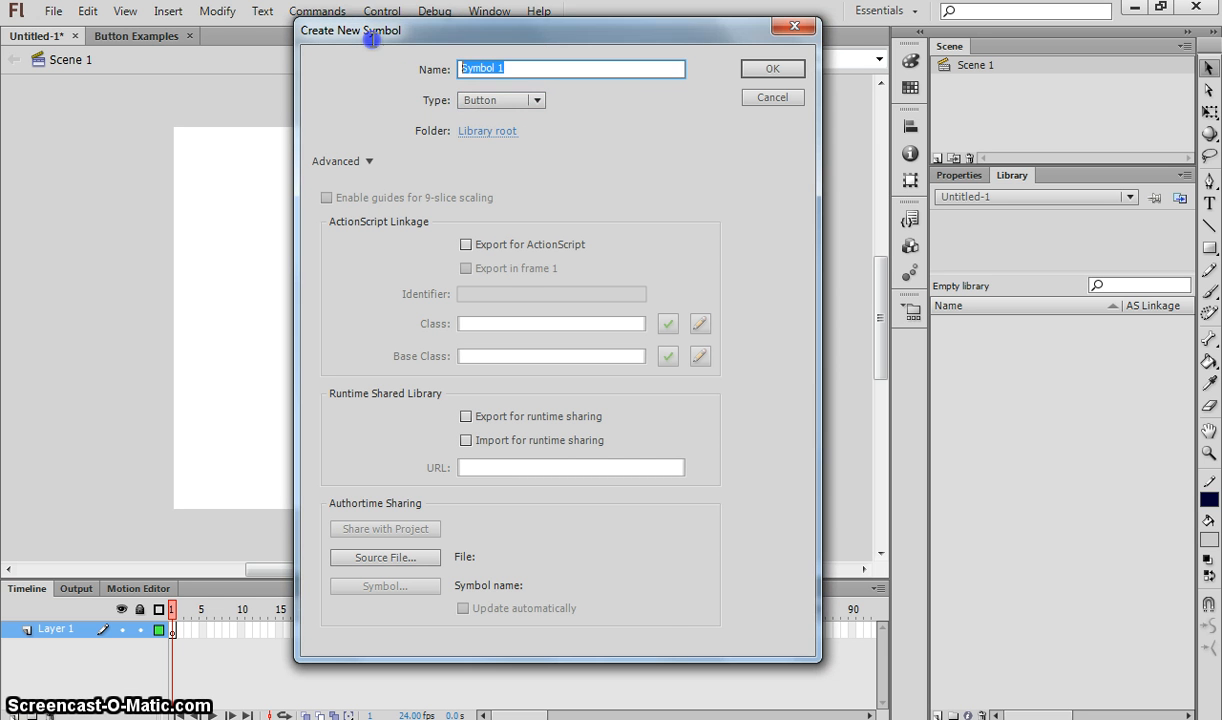
pyautogui.write('HomeButton')
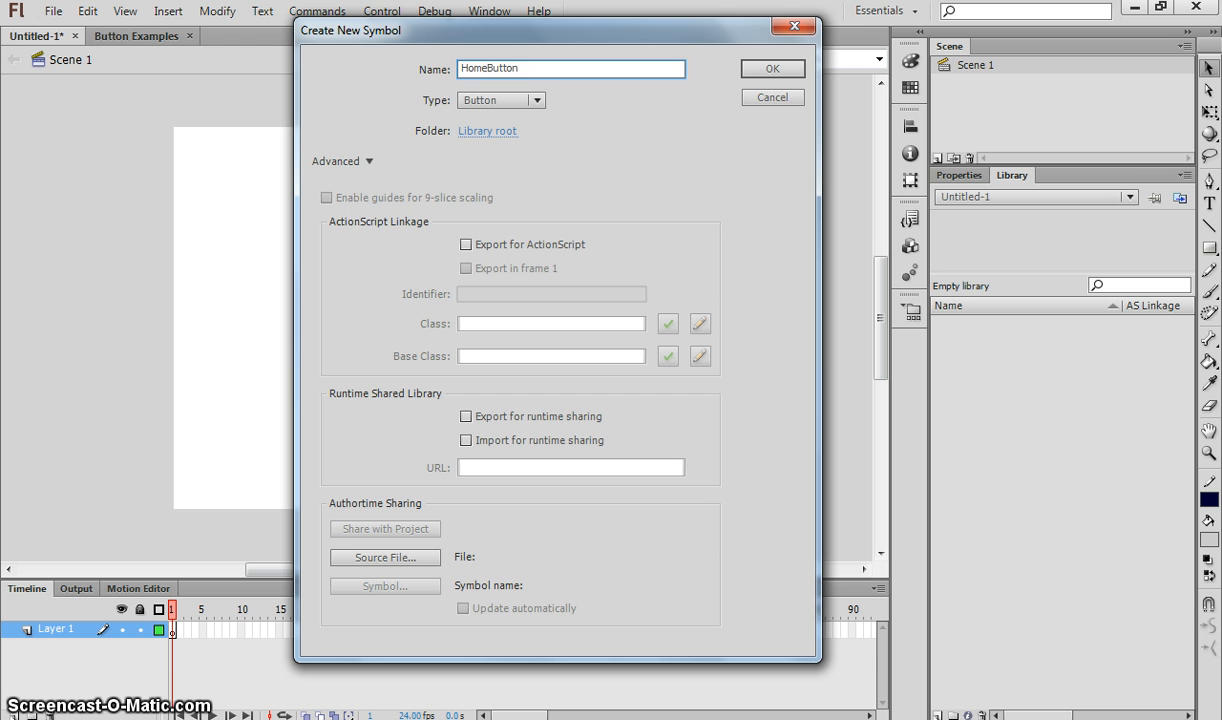
pyautogui.click(786, 71)
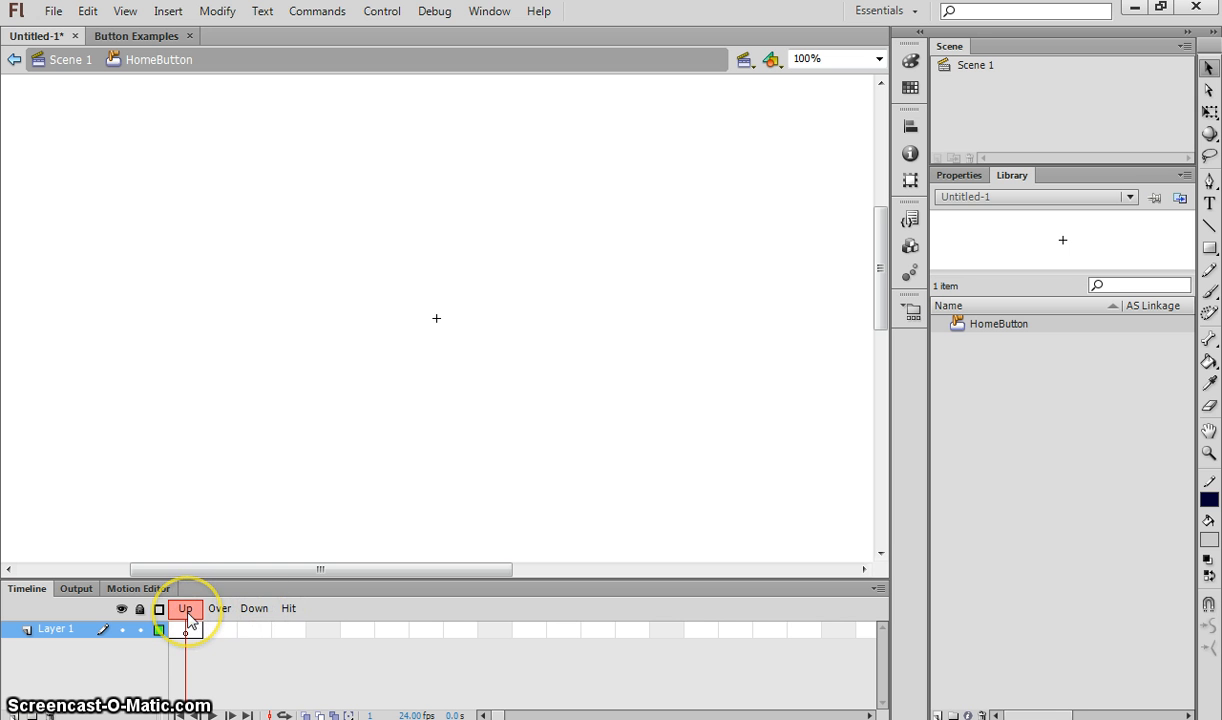
pyautogui.click(247, 611)
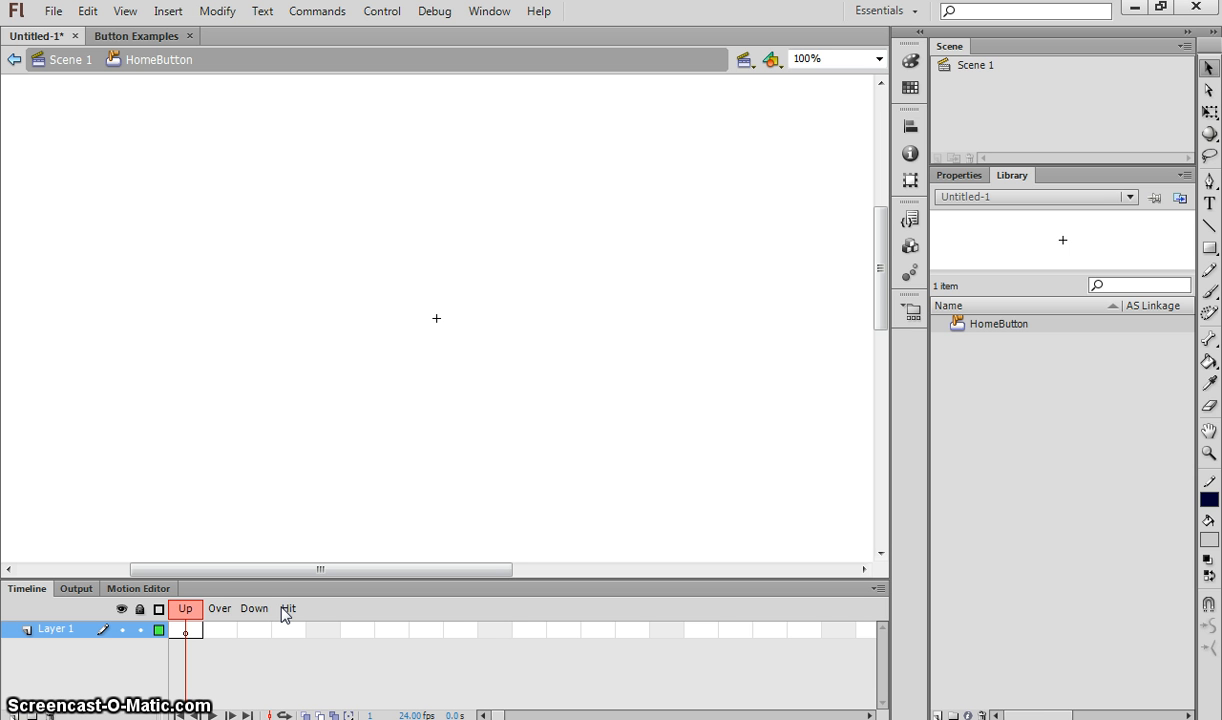
pyautogui.click(205, 612)
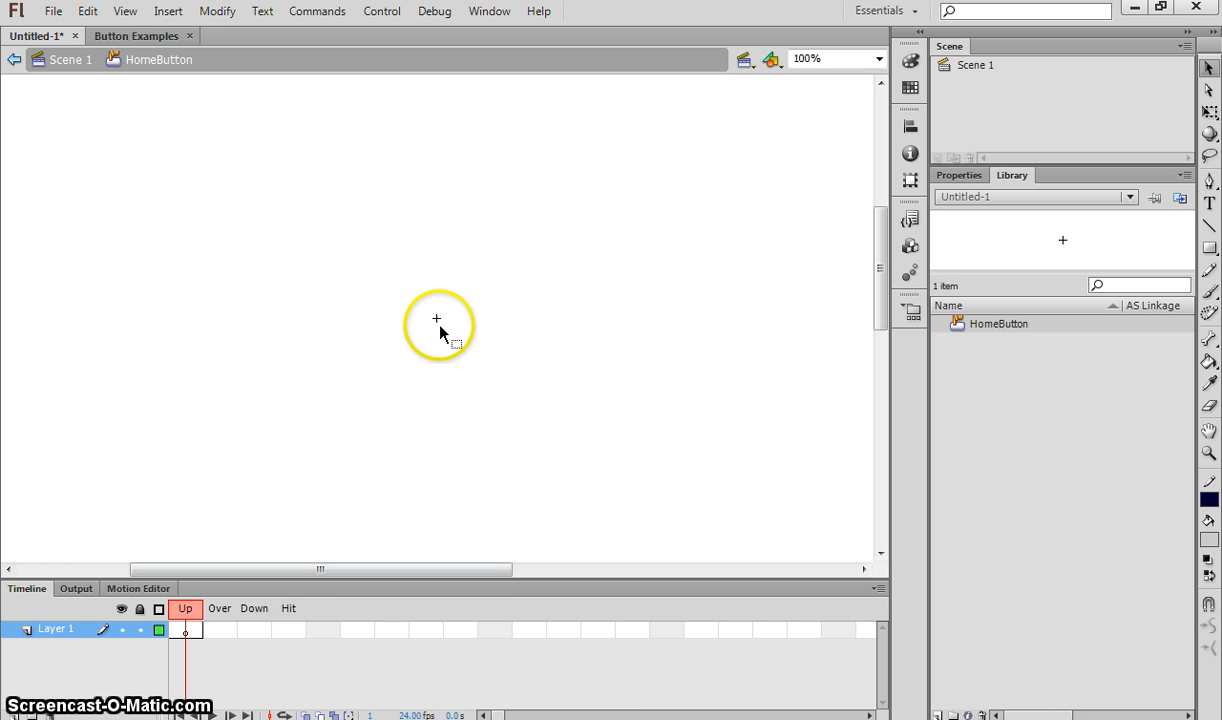
# Rename Layer 1 of the HomeButton symbol to Box
pyautogui.doubleClick(68, 634)
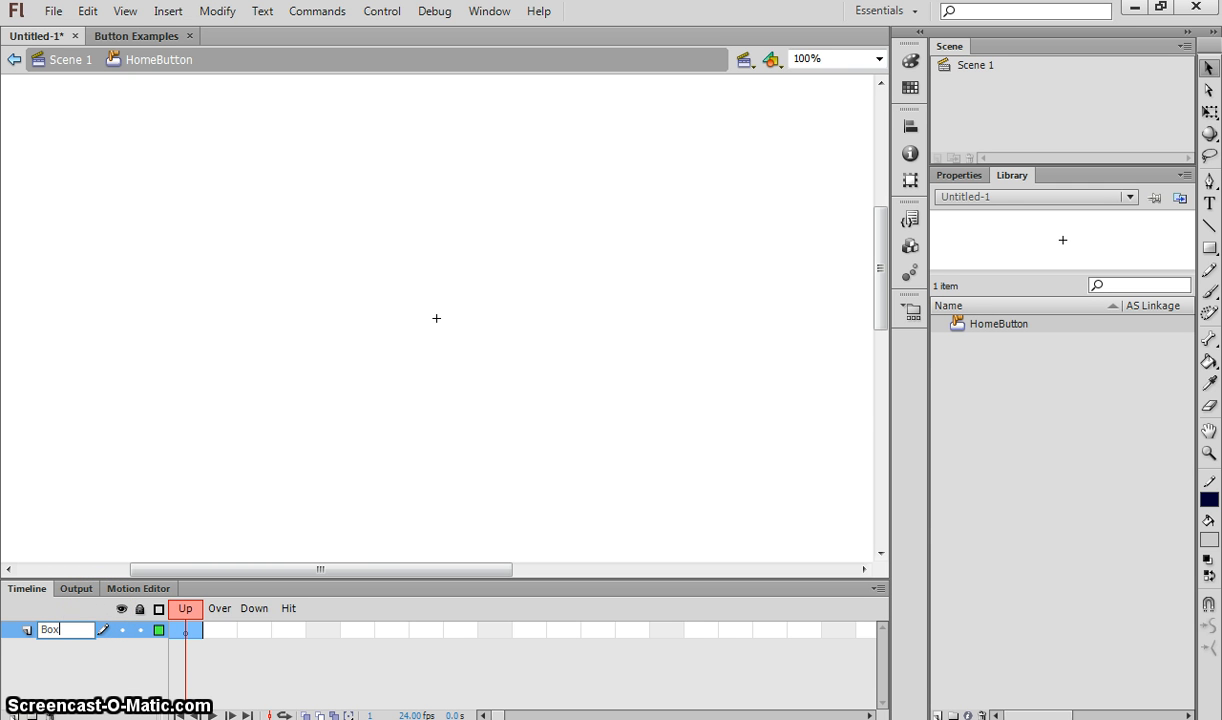
pyautogui.write('Box')
pyautogui.press('Return')
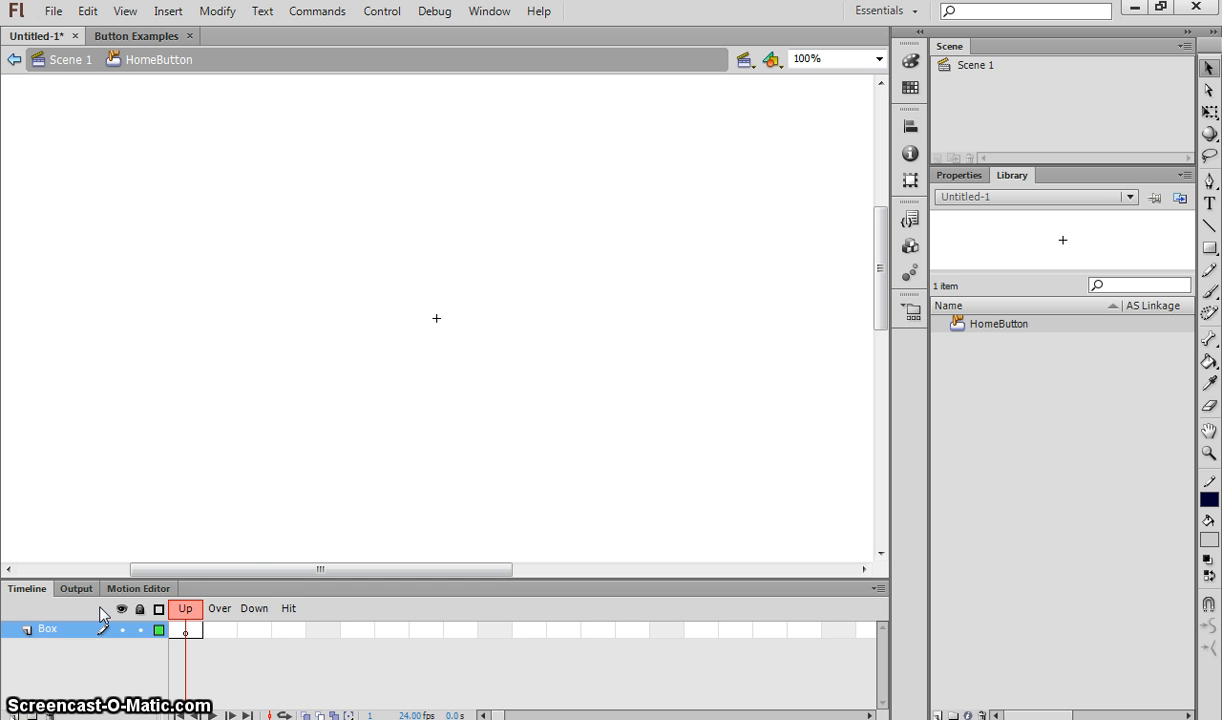
# Insert a new layer above the Box layer and name it Text
pyautogui.doubleClick(45, 630)
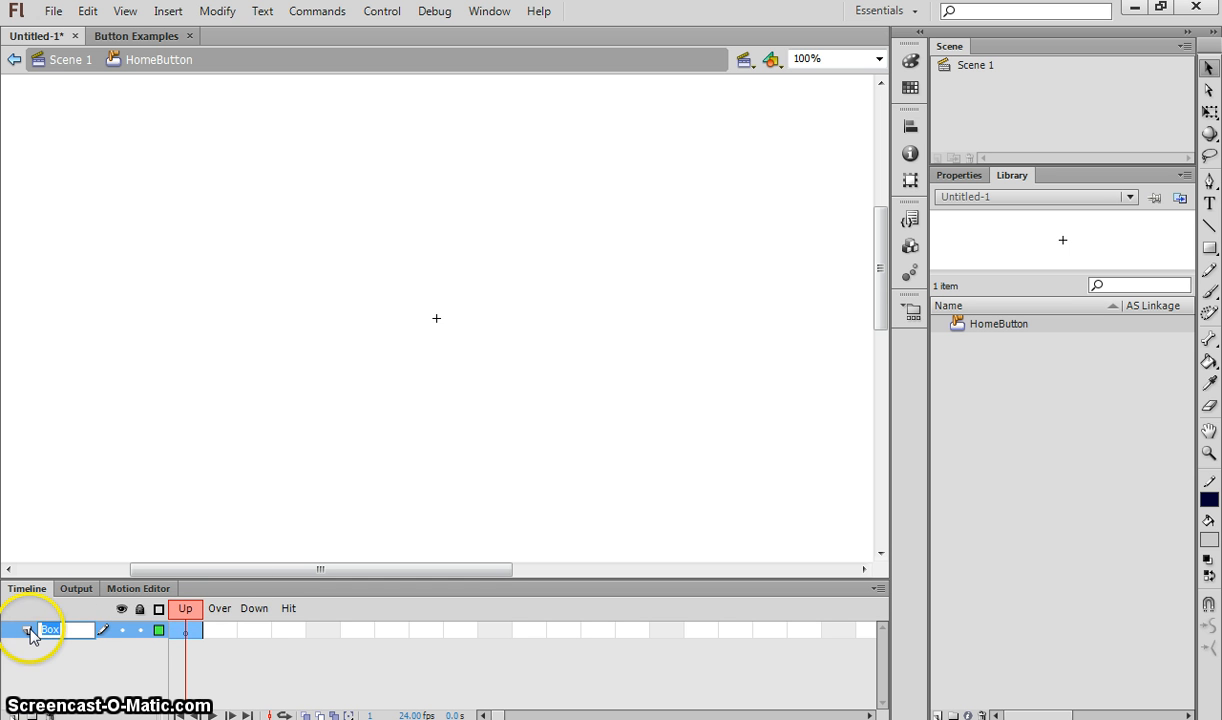
pyautogui.rightClick(33, 633)
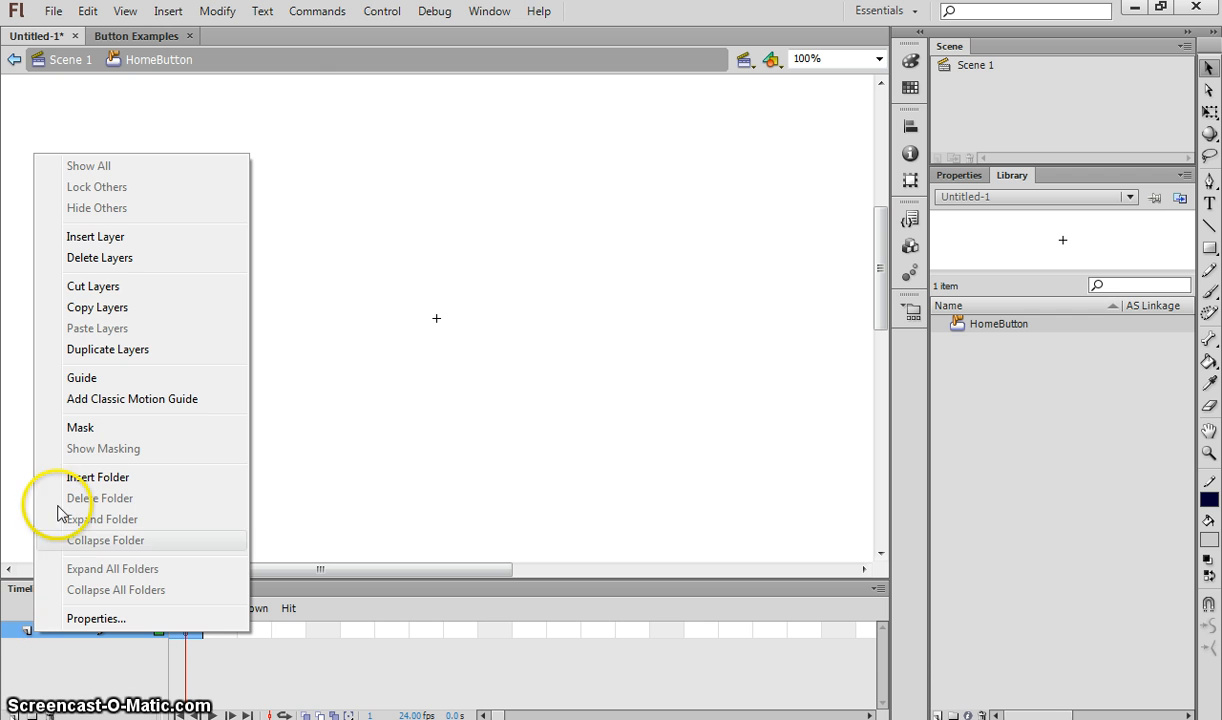
pyautogui.click(110, 237)
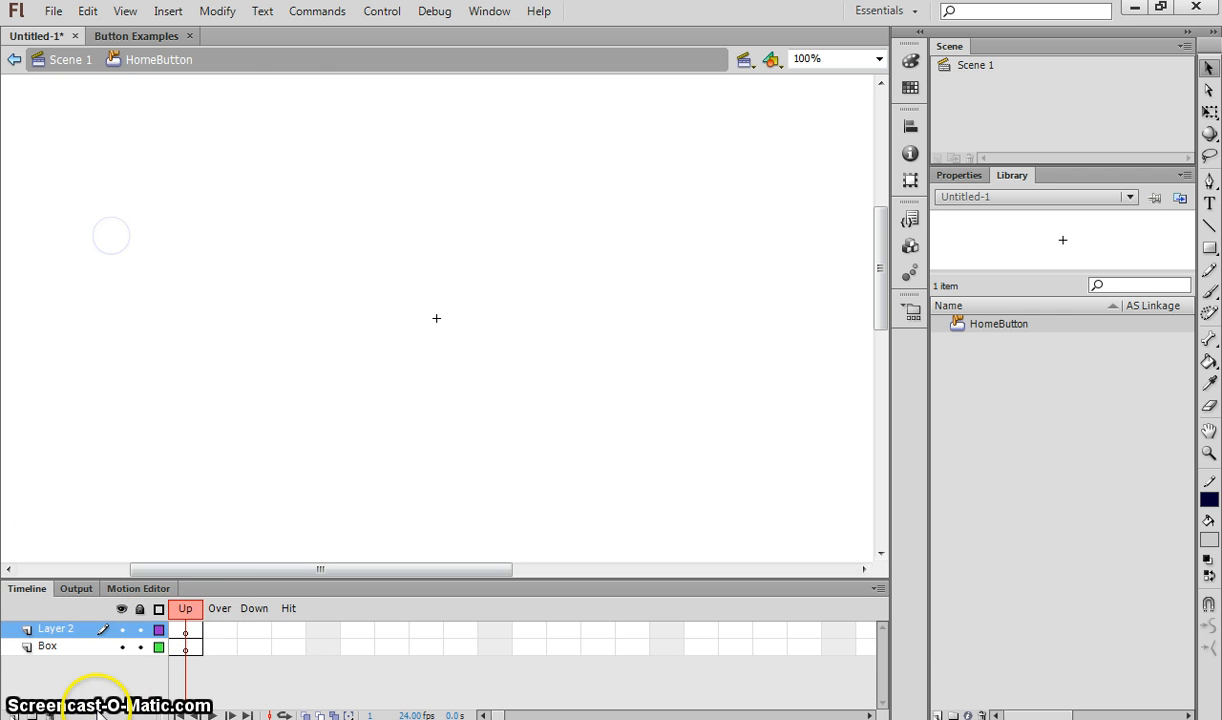
pyautogui.doubleClick(60, 630)
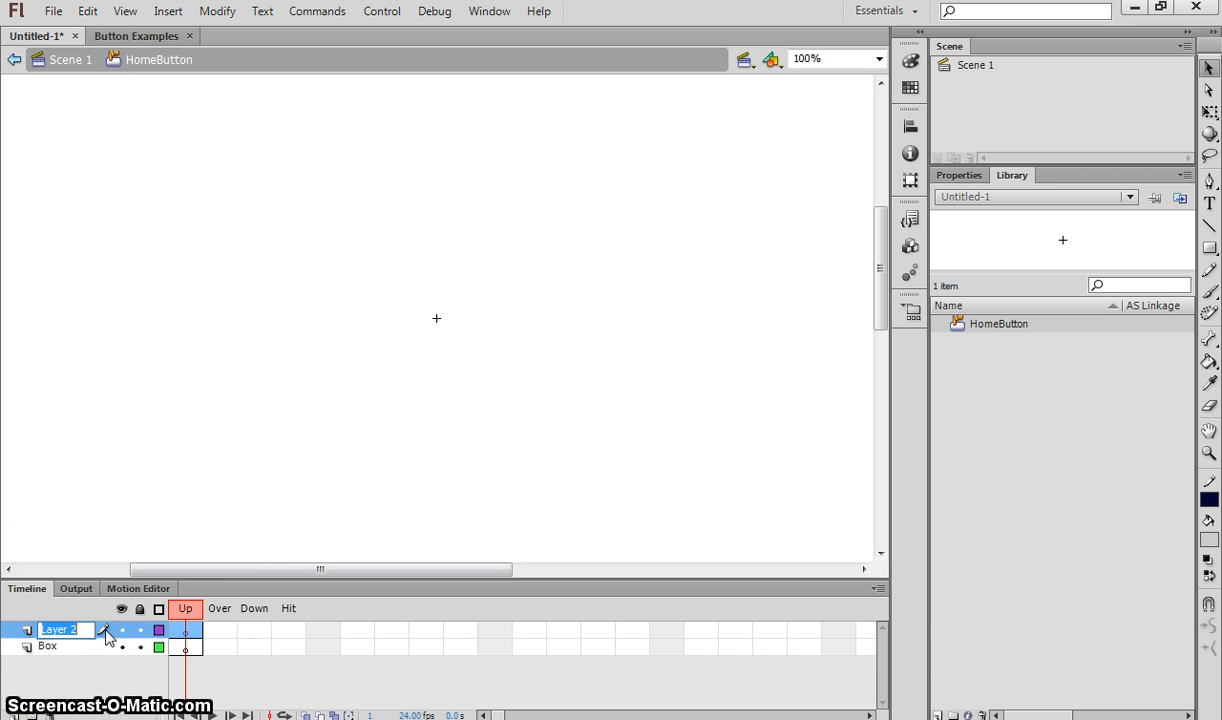
pyautogui.write('Text')
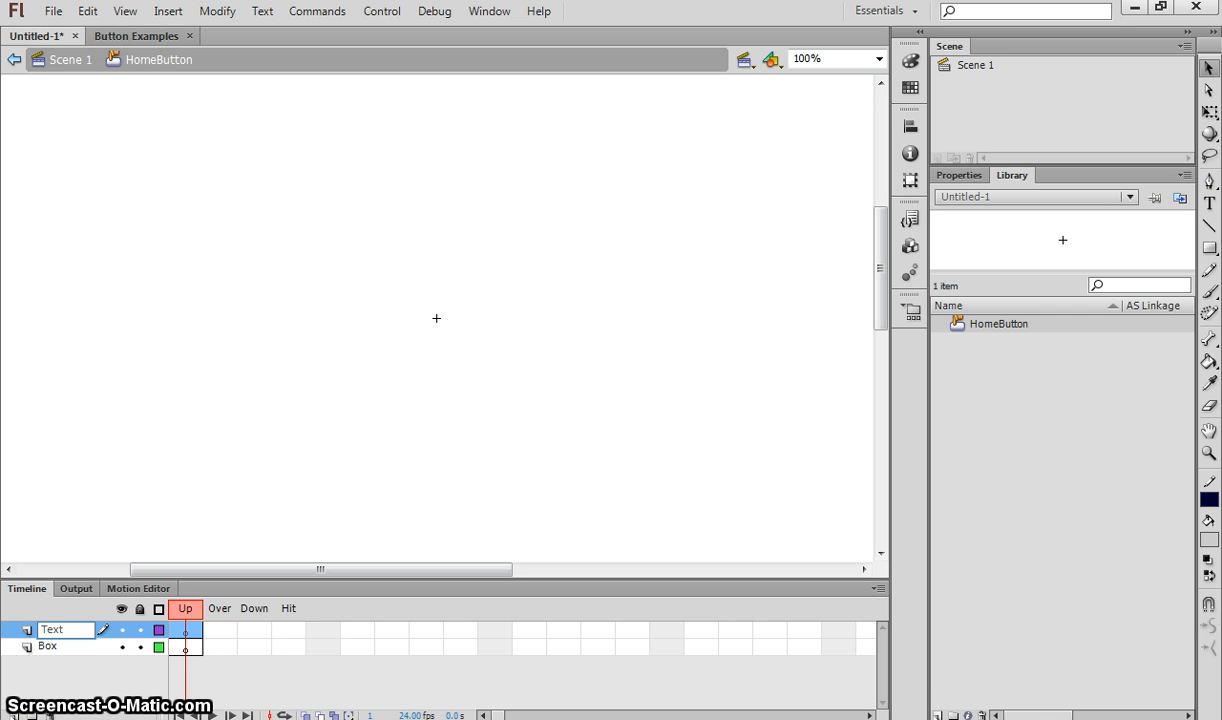
pyautogui.press('Return')
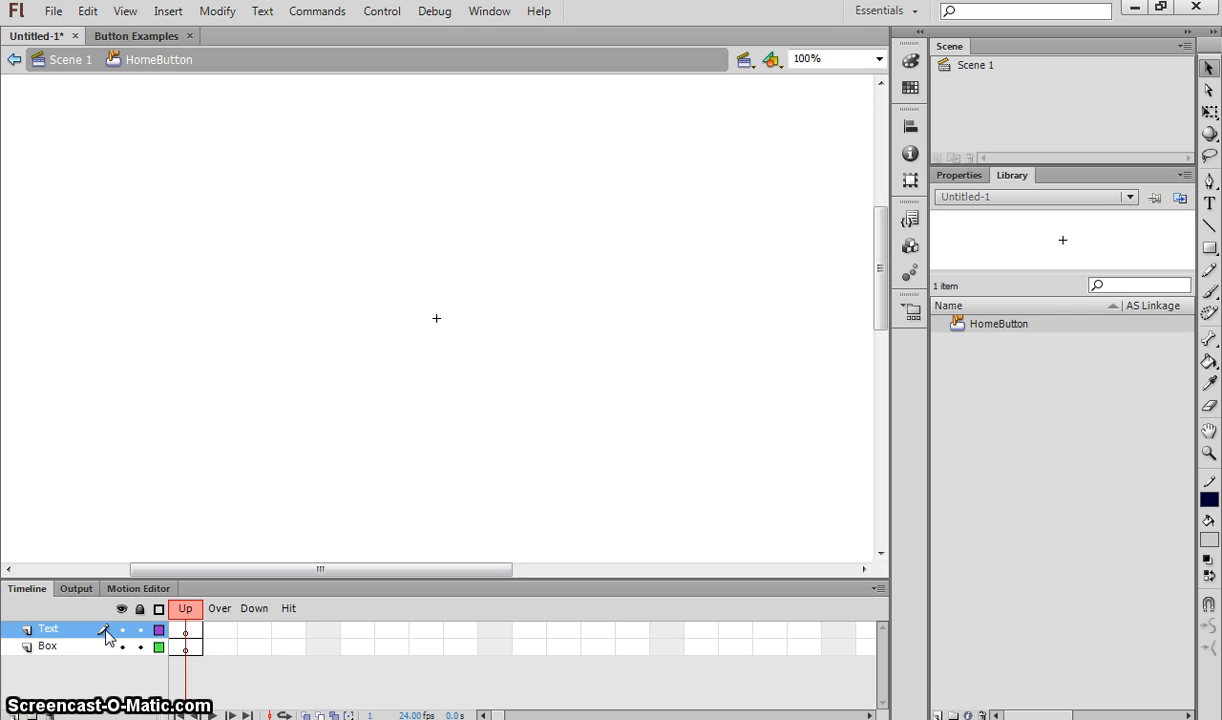
# Make the Box layer active, choose the Rectangle tool and set its stroke colour to black
pyautogui.click(50, 647)
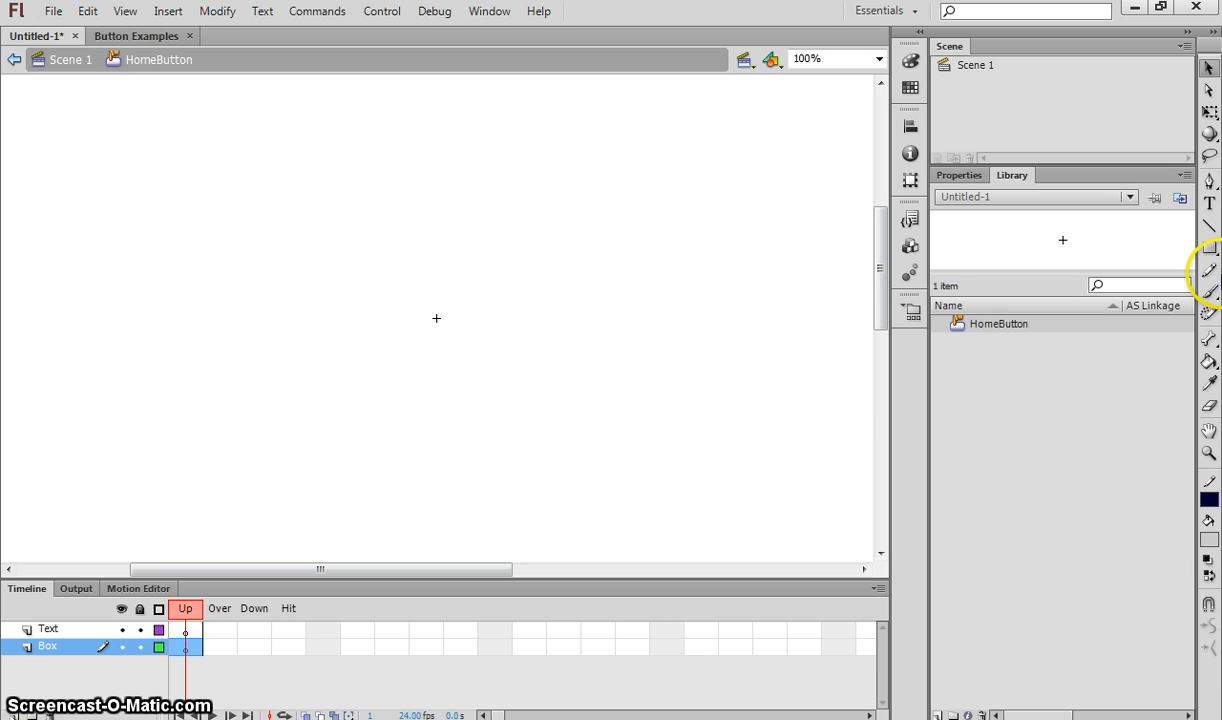
pyautogui.click(1214, 252)
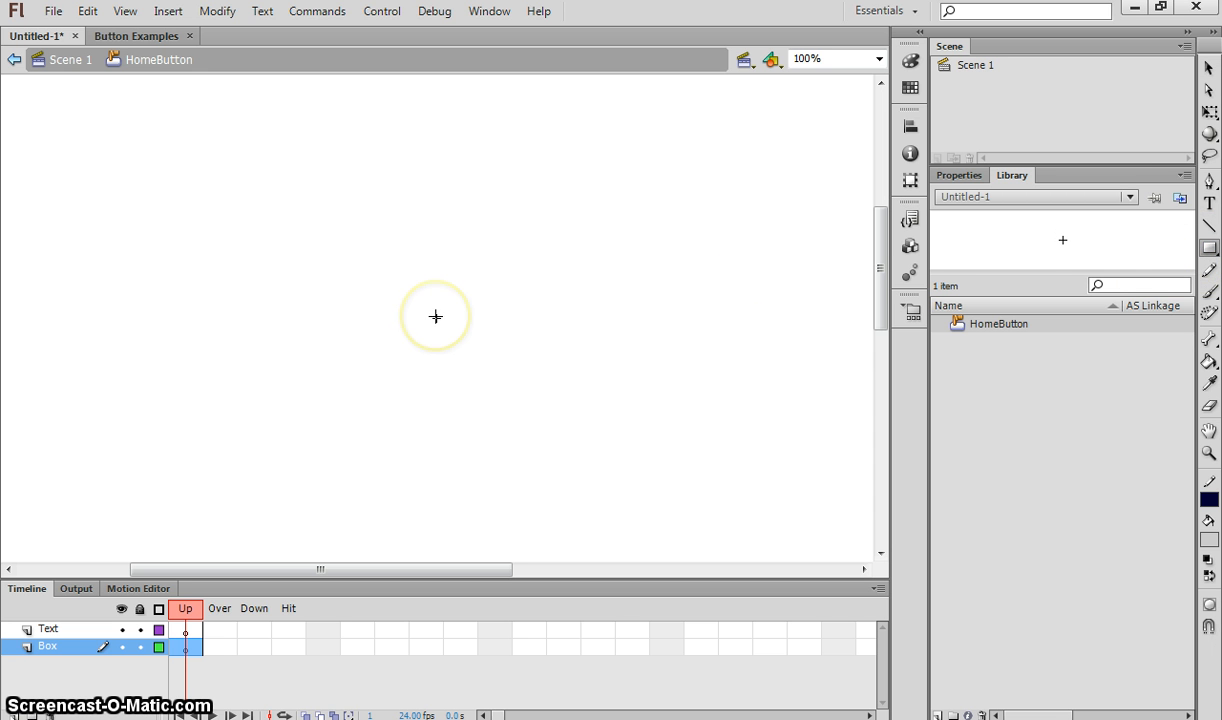
pyautogui.click(1210, 250)
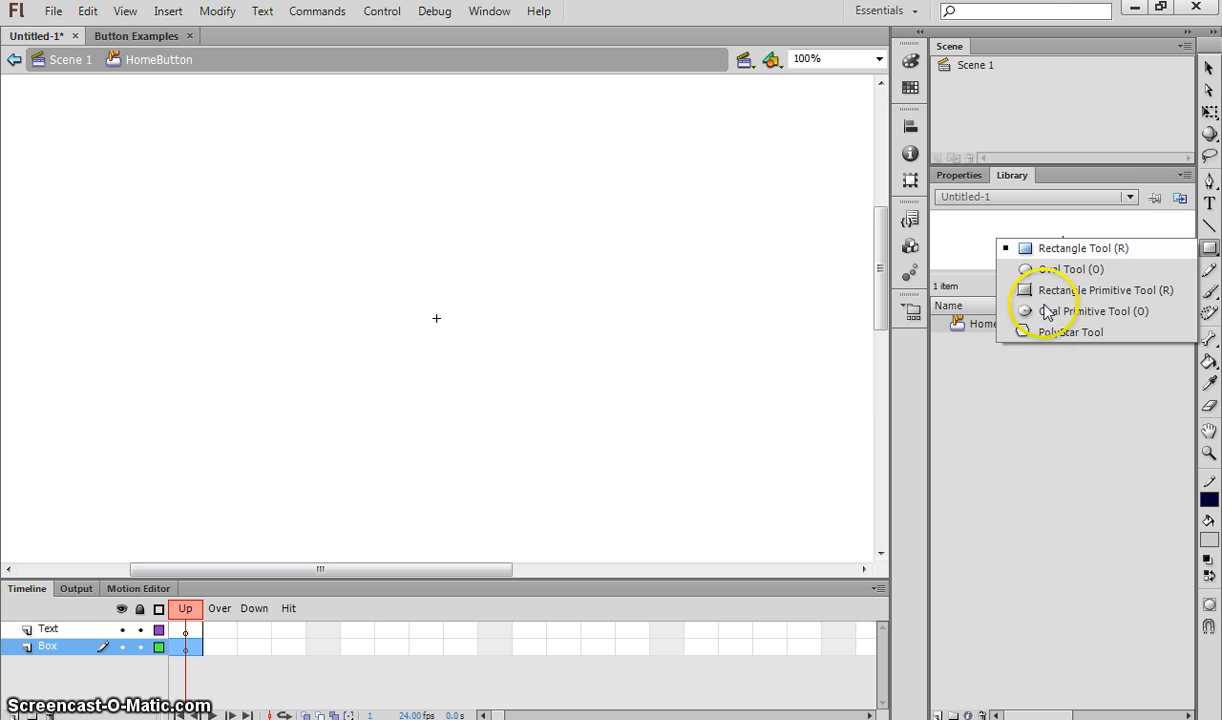
pyautogui.click(1213, 502)
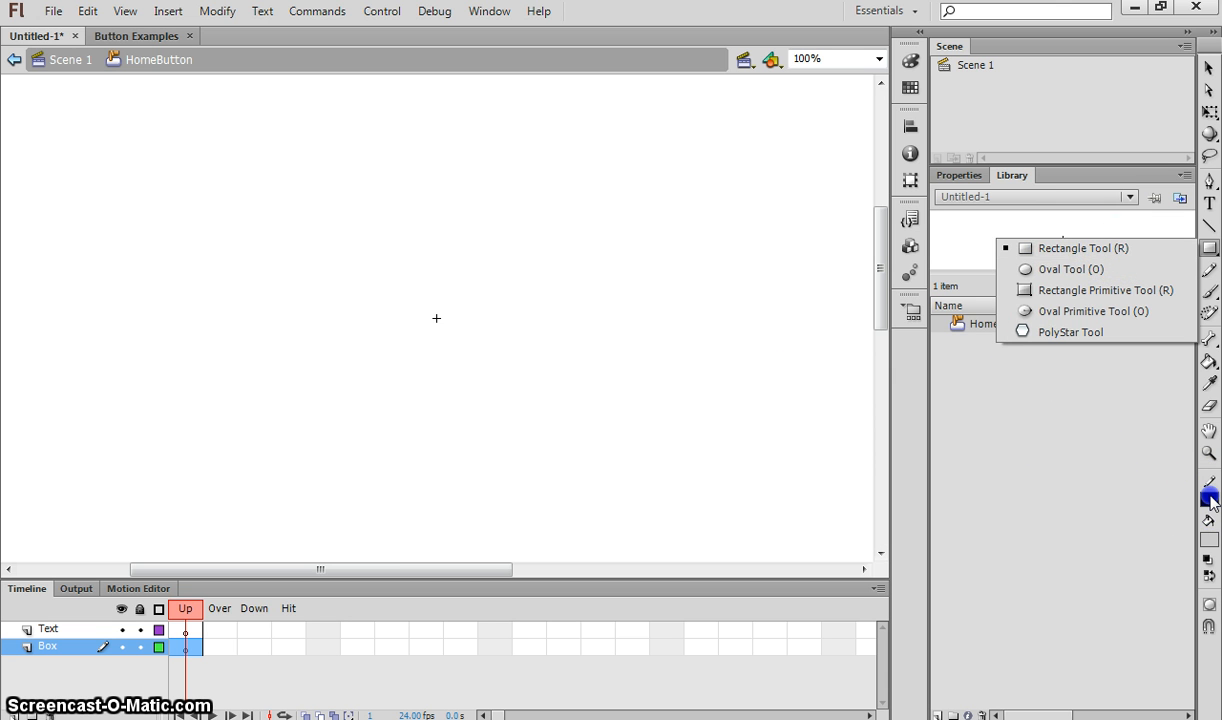
pyautogui.click(1211, 502)
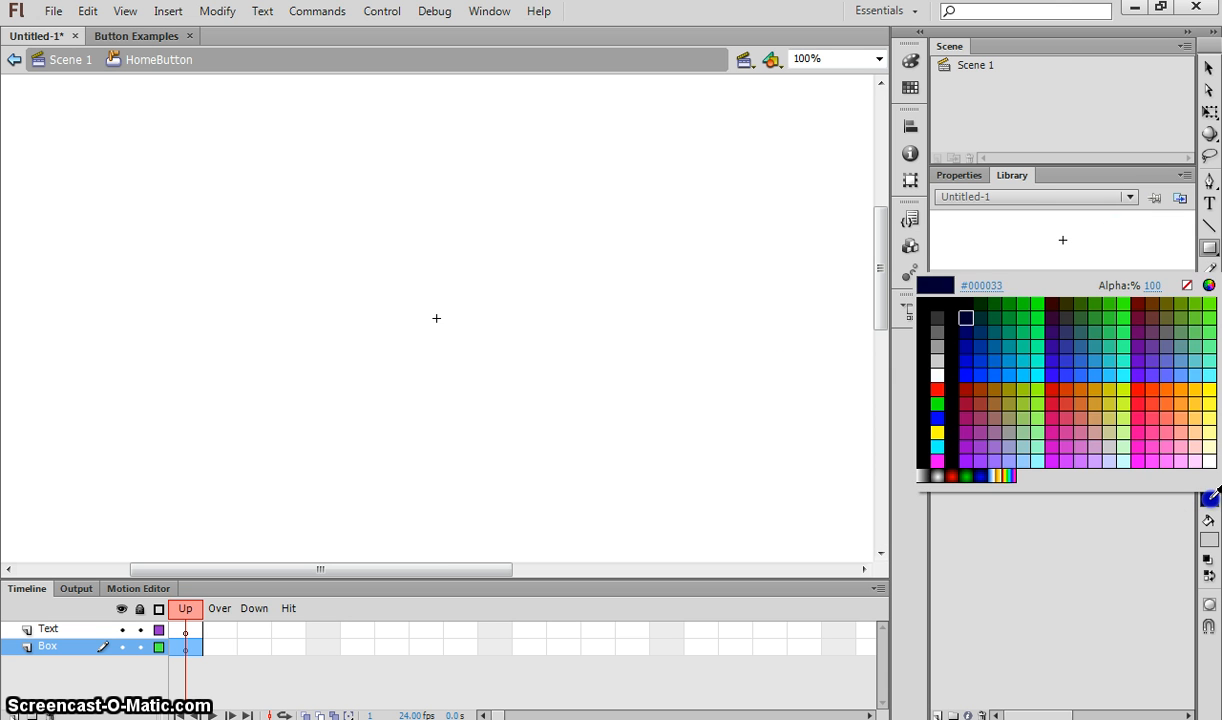
pyautogui.click(971, 345)
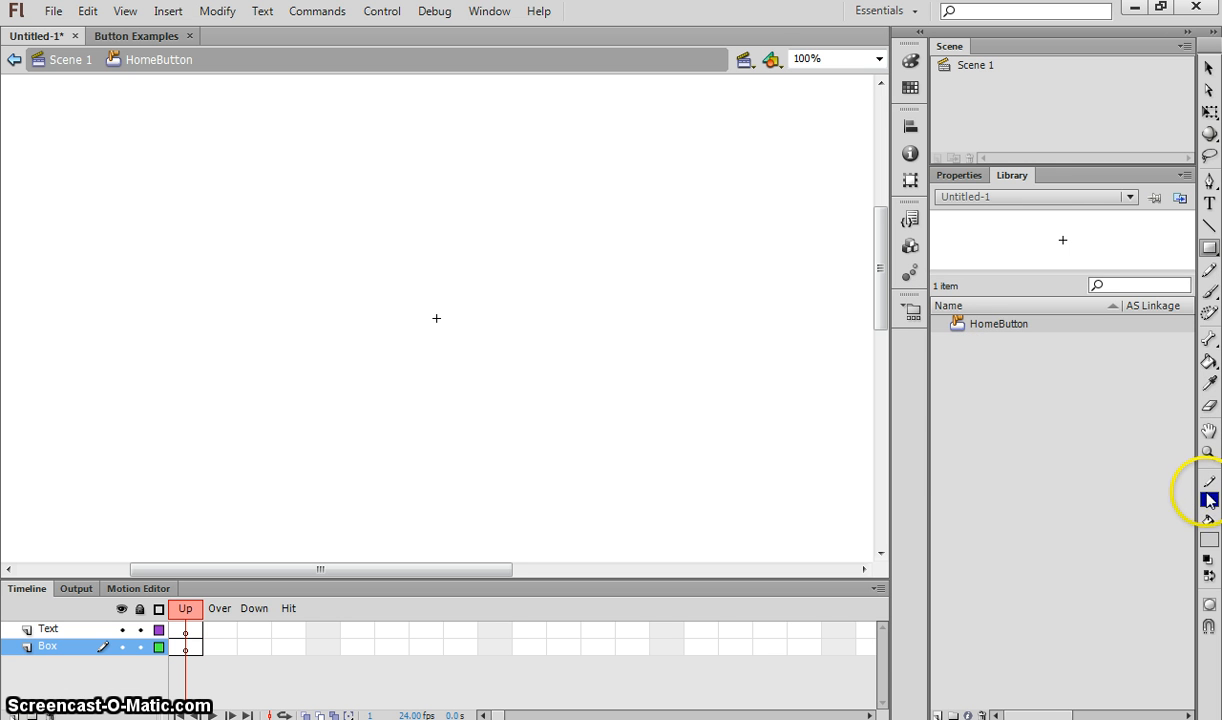
pyautogui.click(1210, 503)
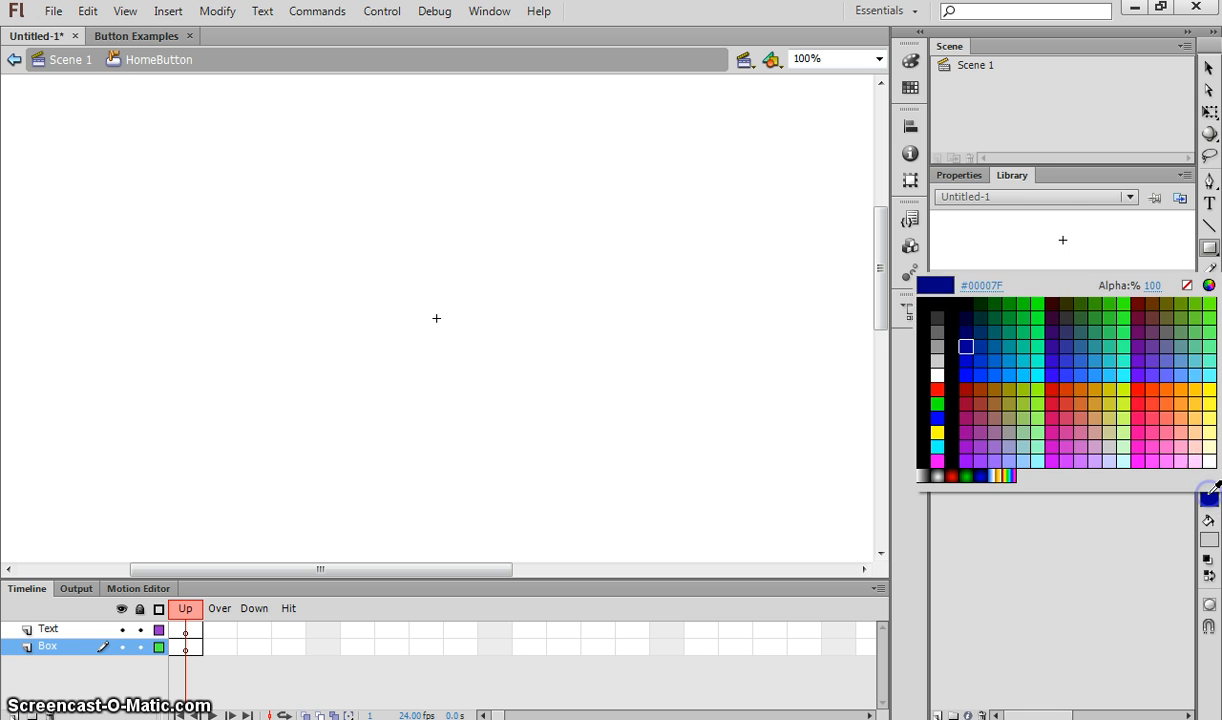
pyautogui.click(966, 307)
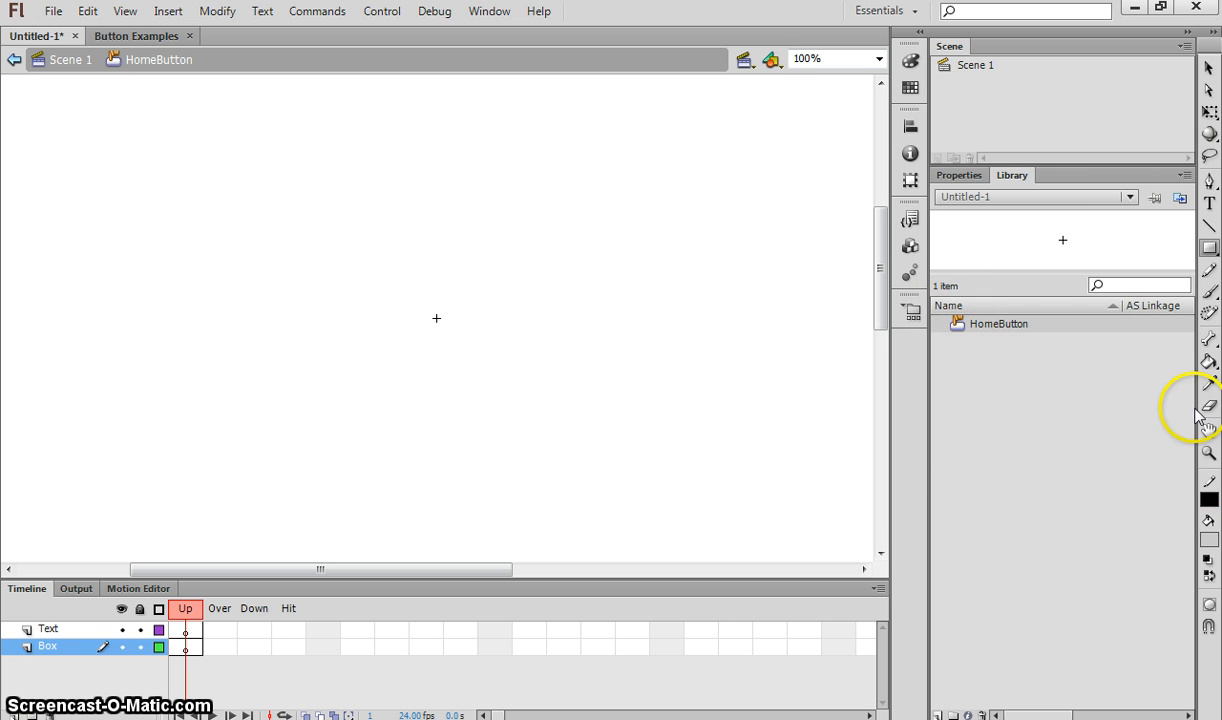
# Draw a rectangle about 141 by 65 px with a light grey #CCCCCC fill, starting at the symbol's registration point
pyautogui.click(1209, 540)
pyautogui.click(937, 413)
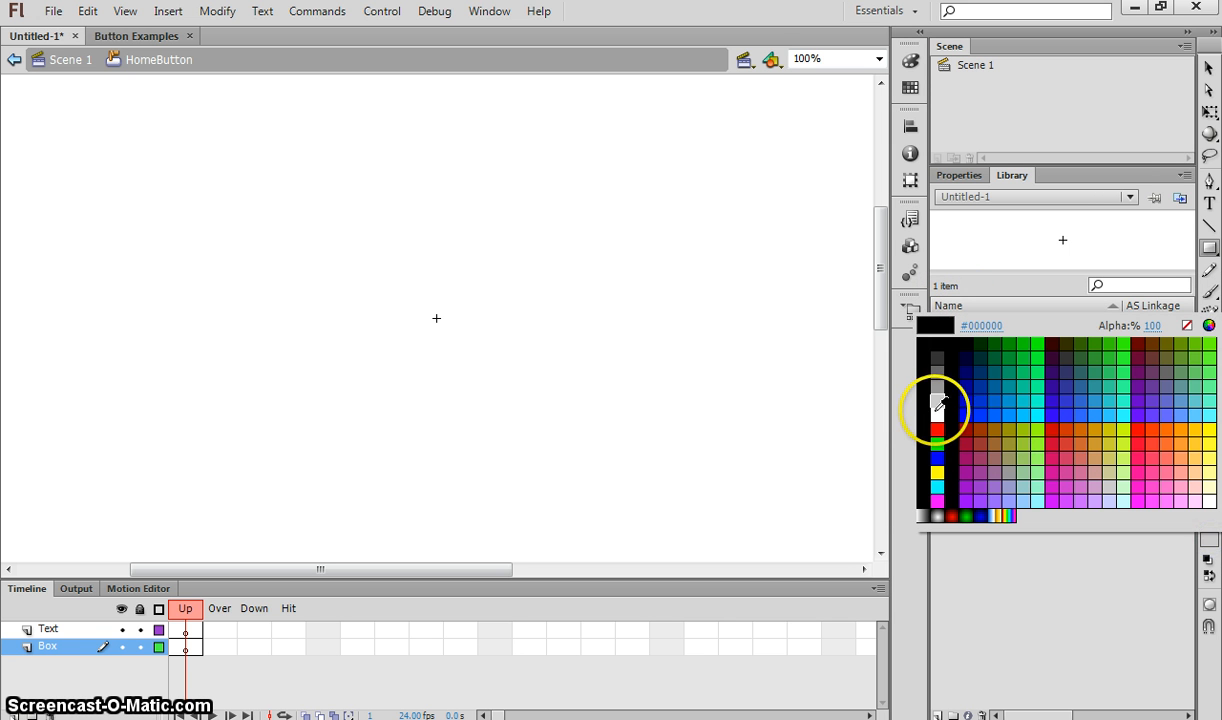
pyautogui.click(1209, 540)
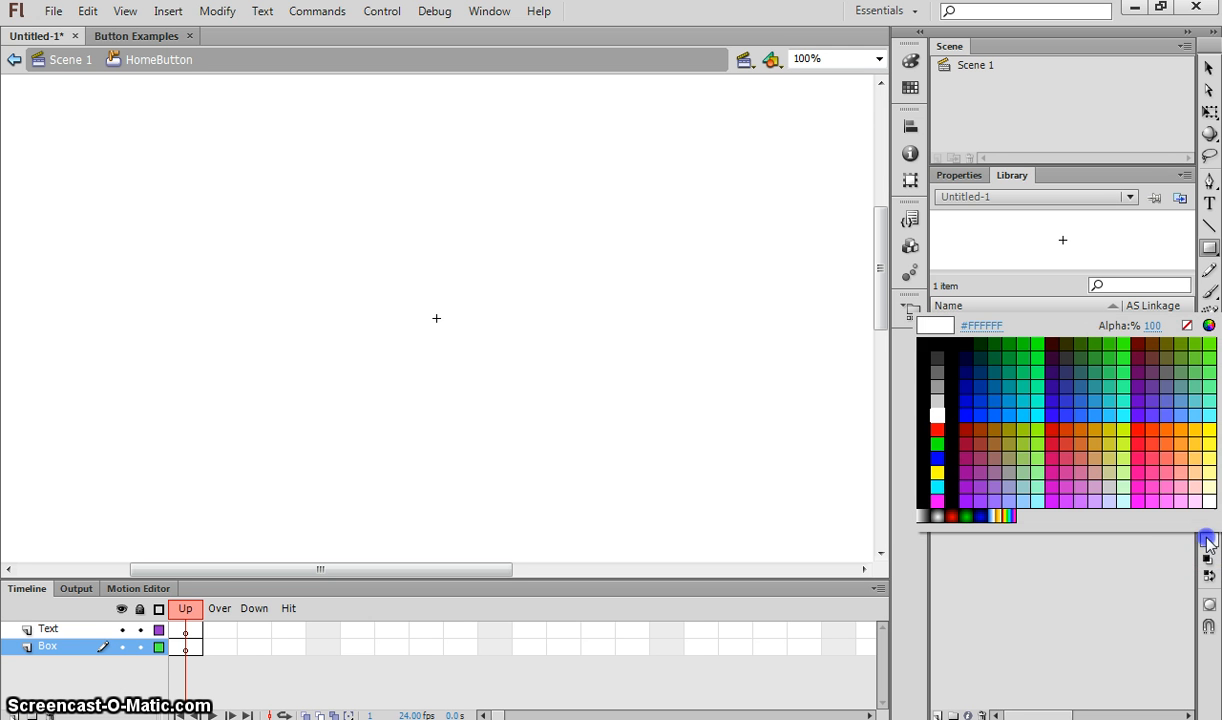
pyautogui.click(941, 402)
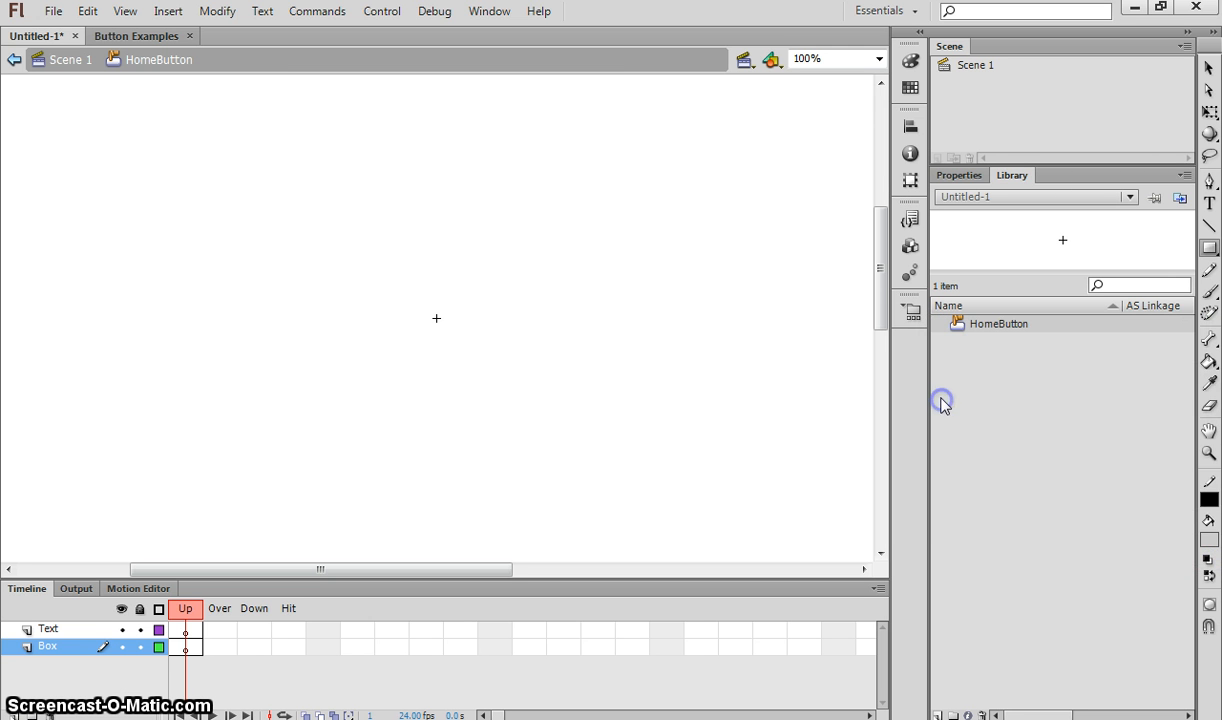
pyautogui.click(1207, 540)
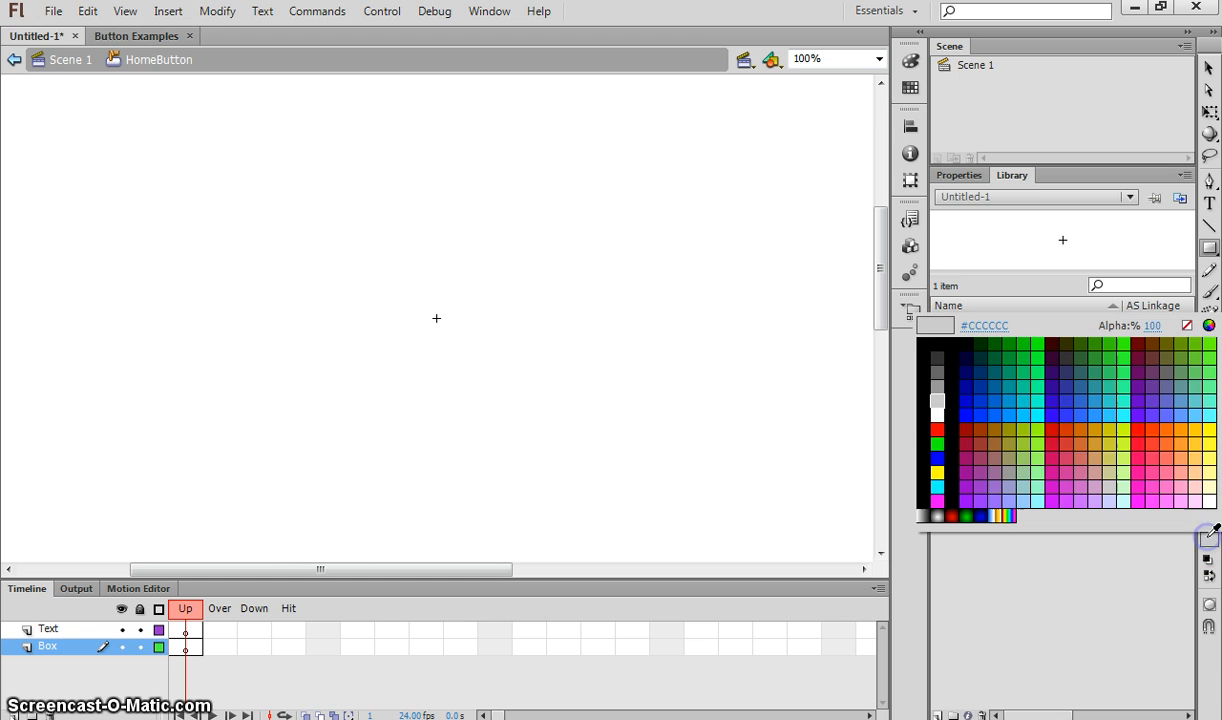
pyautogui.click(941, 403)
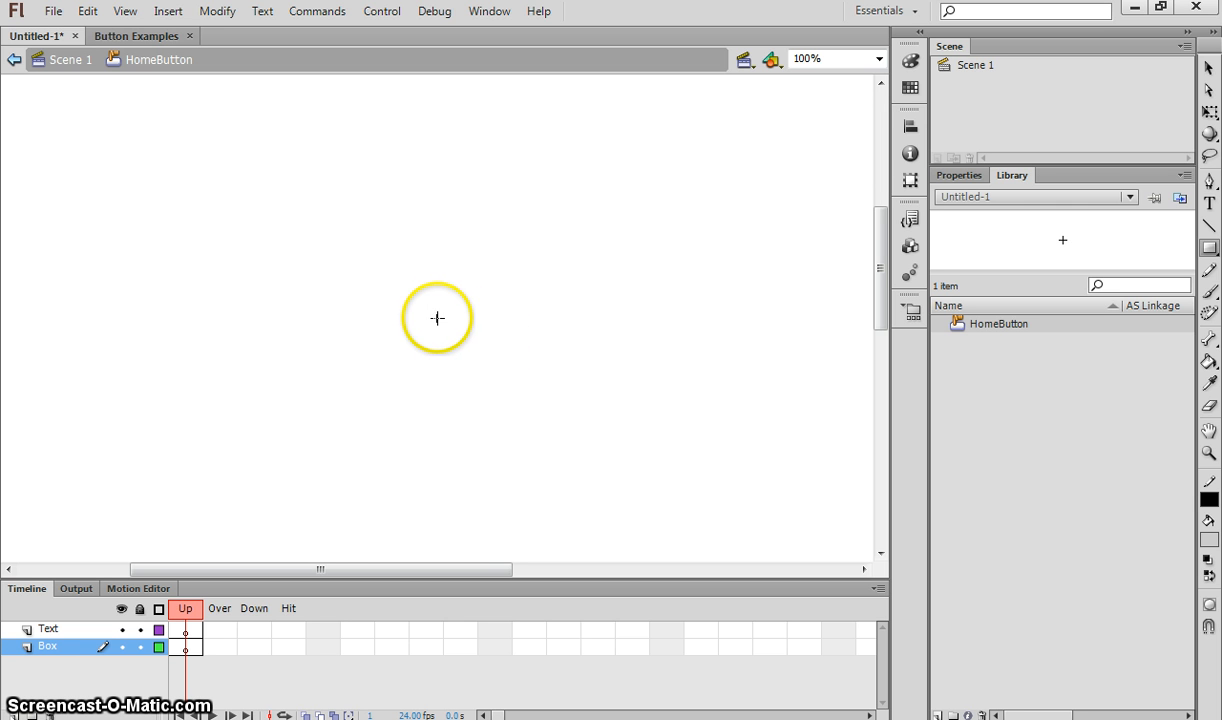
pyautogui.moveTo(437, 318); pyautogui.dragTo(574, 387)
pyautogui.moveTo(573, 386); pyautogui.dragTo(573, 386)
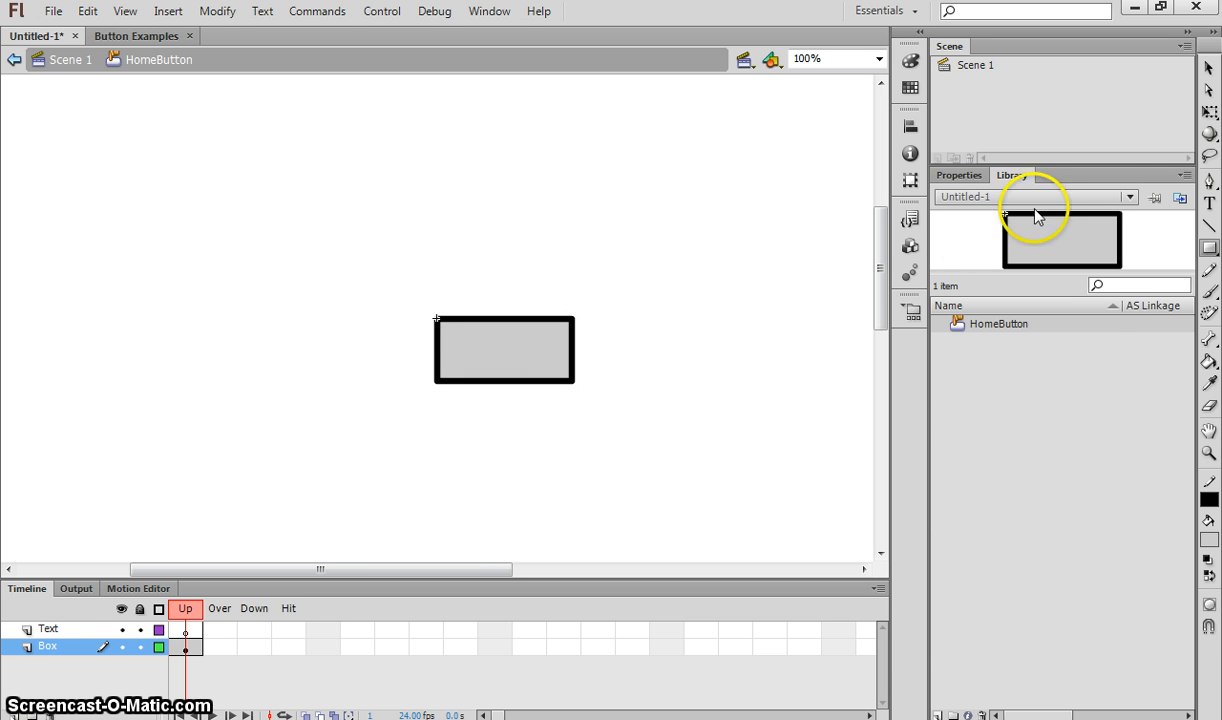
# Select the rectangle's fill and outline together and reduce the stroke thickness to about 2.9
pyautogui.click(966, 175)
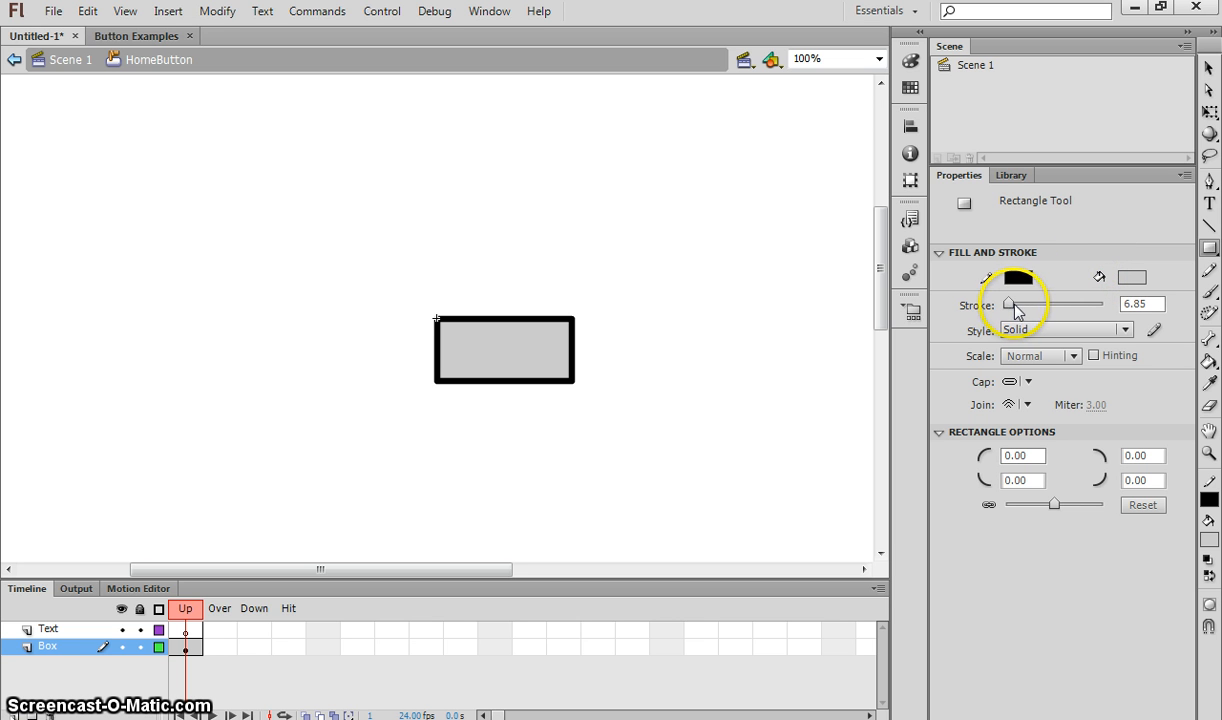
pyautogui.moveTo(1009, 305)
pyautogui.mouseDown()
pyautogui.moveTo(1028, 306)
pyautogui.moveTo(1010, 305)
pyautogui.mouseUp()
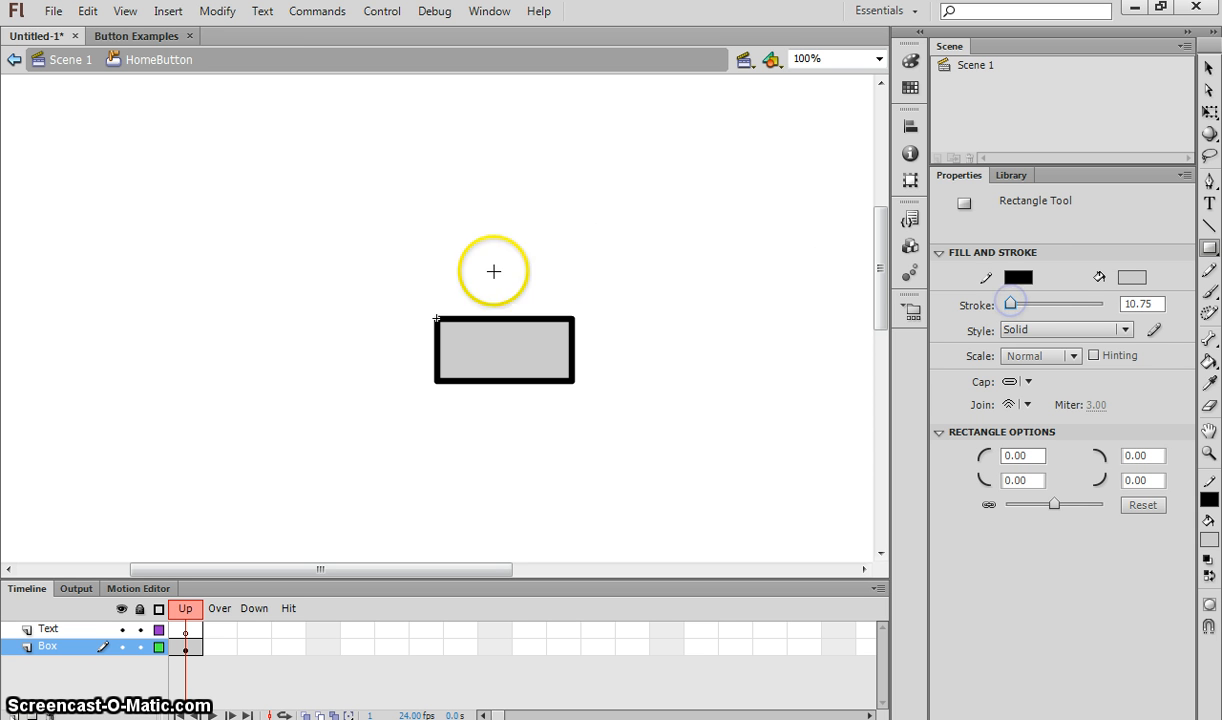
pyautogui.click(1208, 66)
pyautogui.moveTo(390, 280)
pyautogui.mouseDown()
pyautogui.moveTo(613, 421)
pyautogui.moveTo(594, 400)
pyautogui.mouseUp()
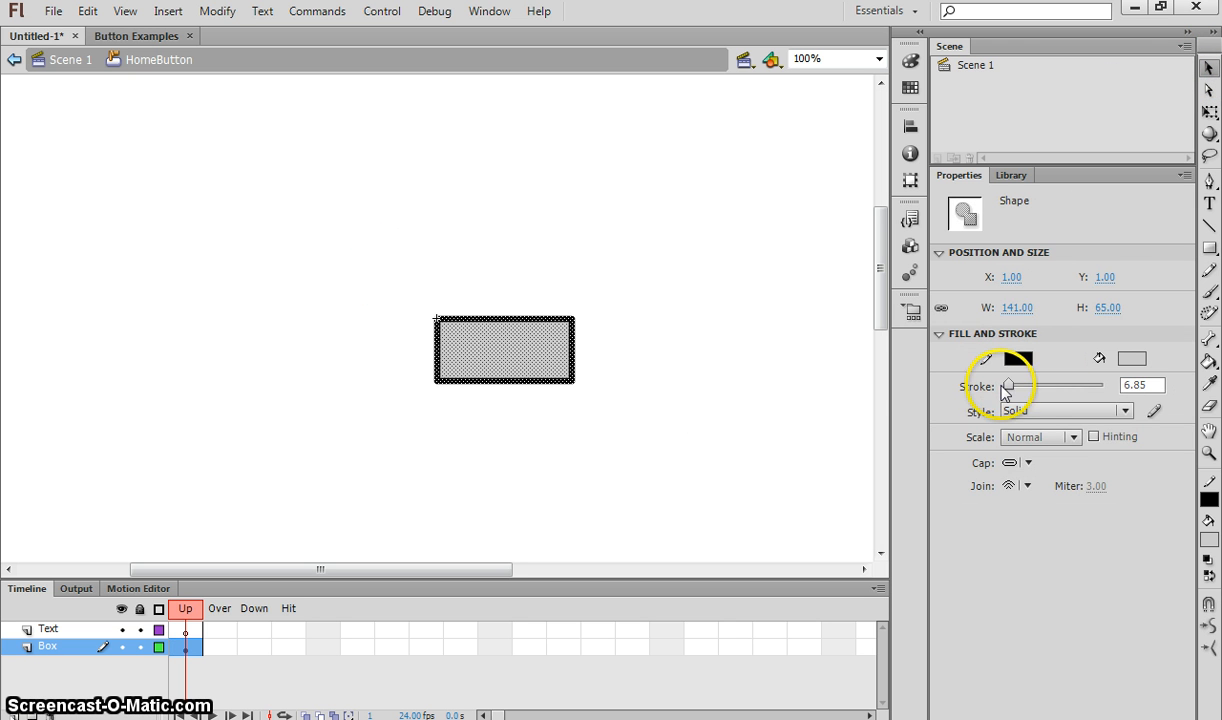
pyautogui.moveTo(1003, 388)
pyautogui.mouseDown()
pyautogui.moveTo(1021, 388)
pyautogui.moveTo(1009, 390)
pyautogui.mouseUp()
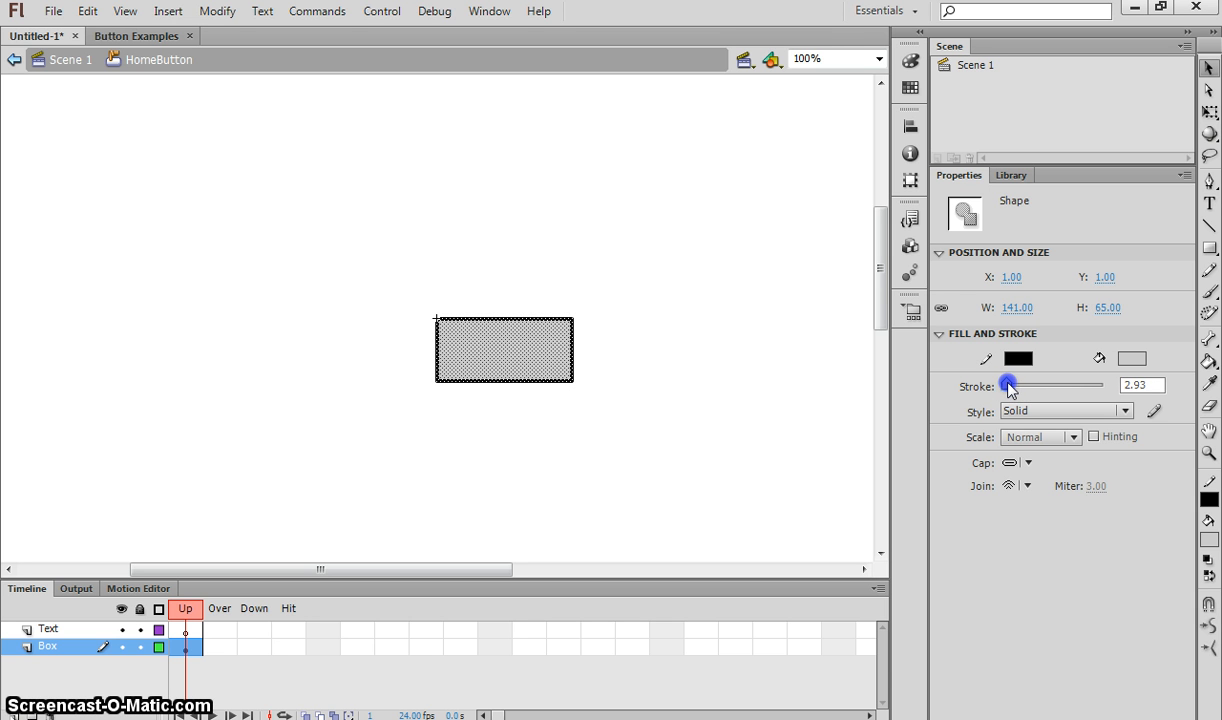
pyautogui.click(734, 438)
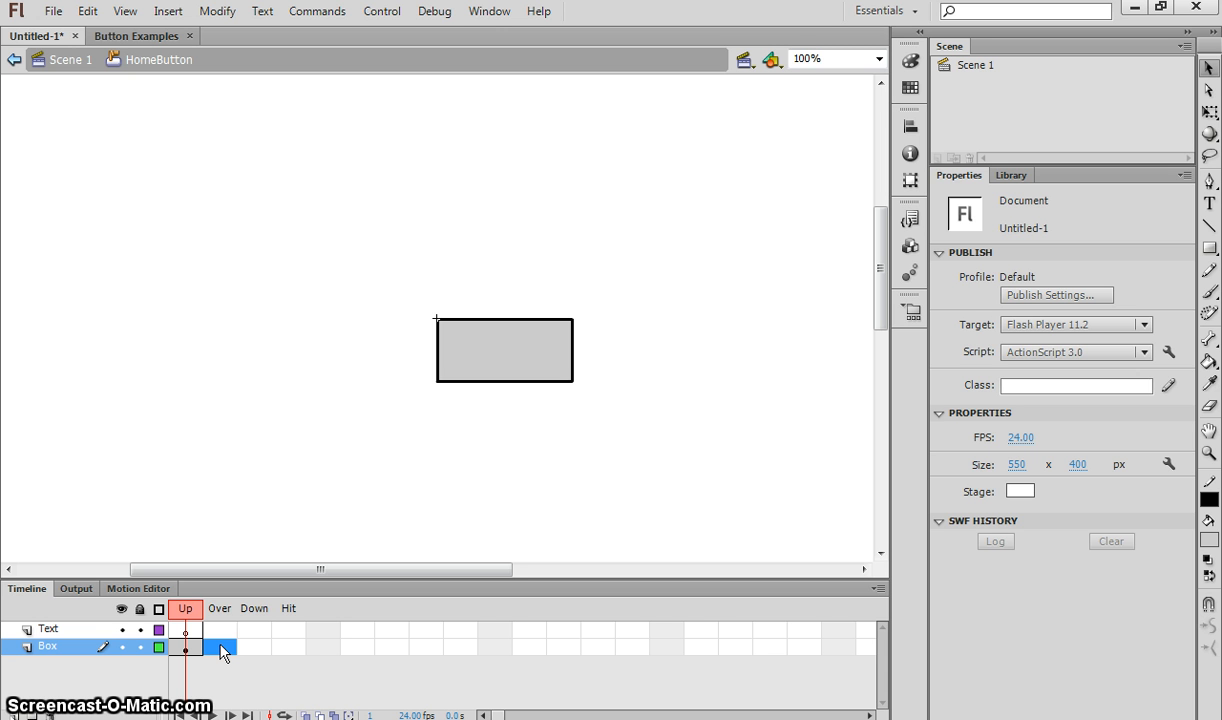
# Add a keyframe for the Over state on the Box layer and change its rectangle's fill to white #FFFFFF
pyautogui.click(222, 650)
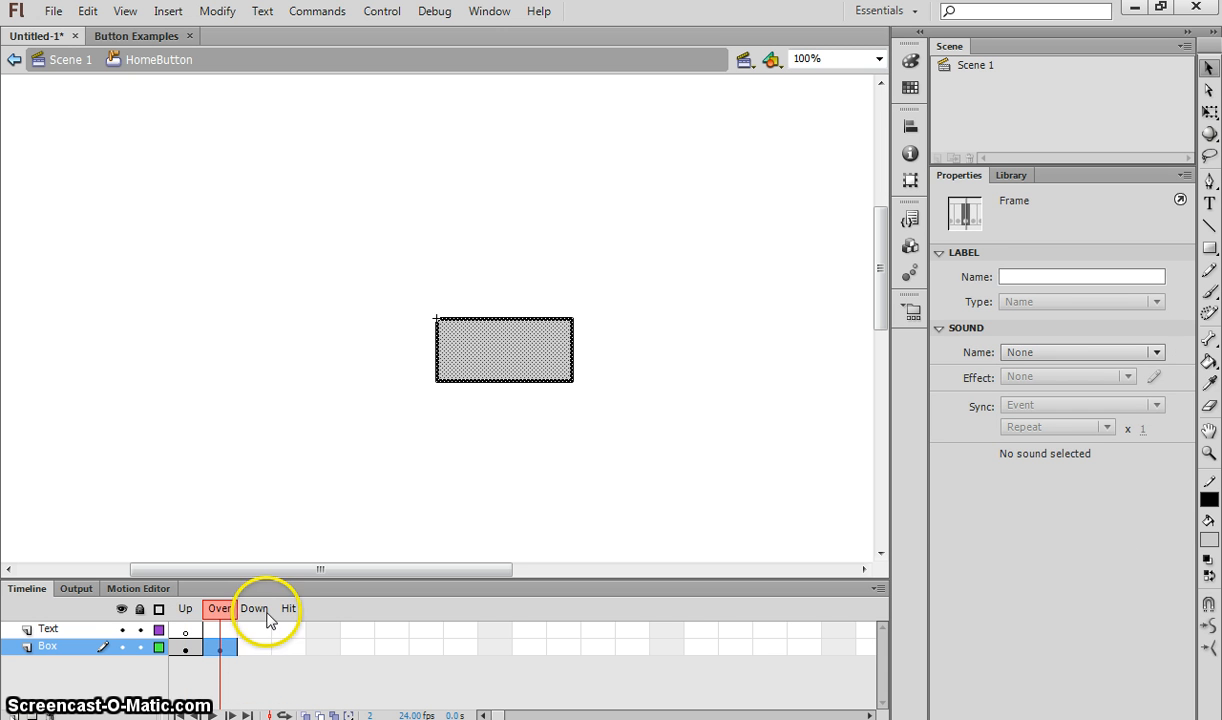
pyautogui.click(209, 643)
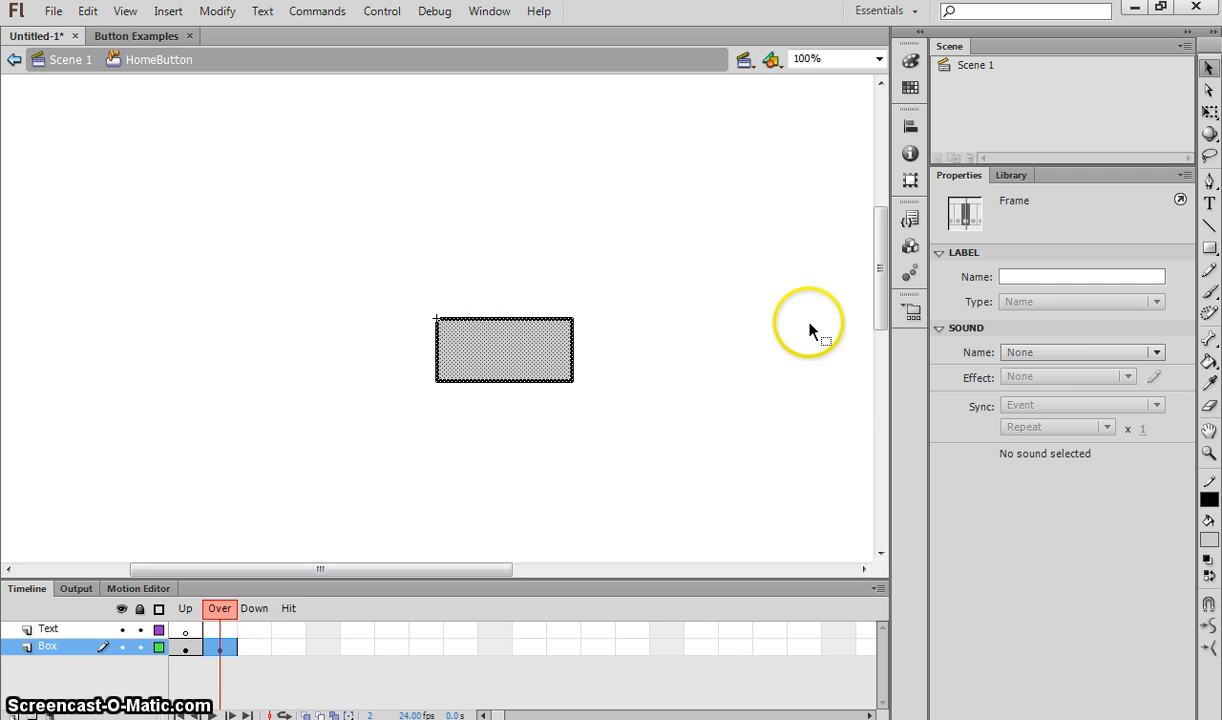
pyautogui.moveTo(377, 271); pyautogui.dragTo(608, 417)
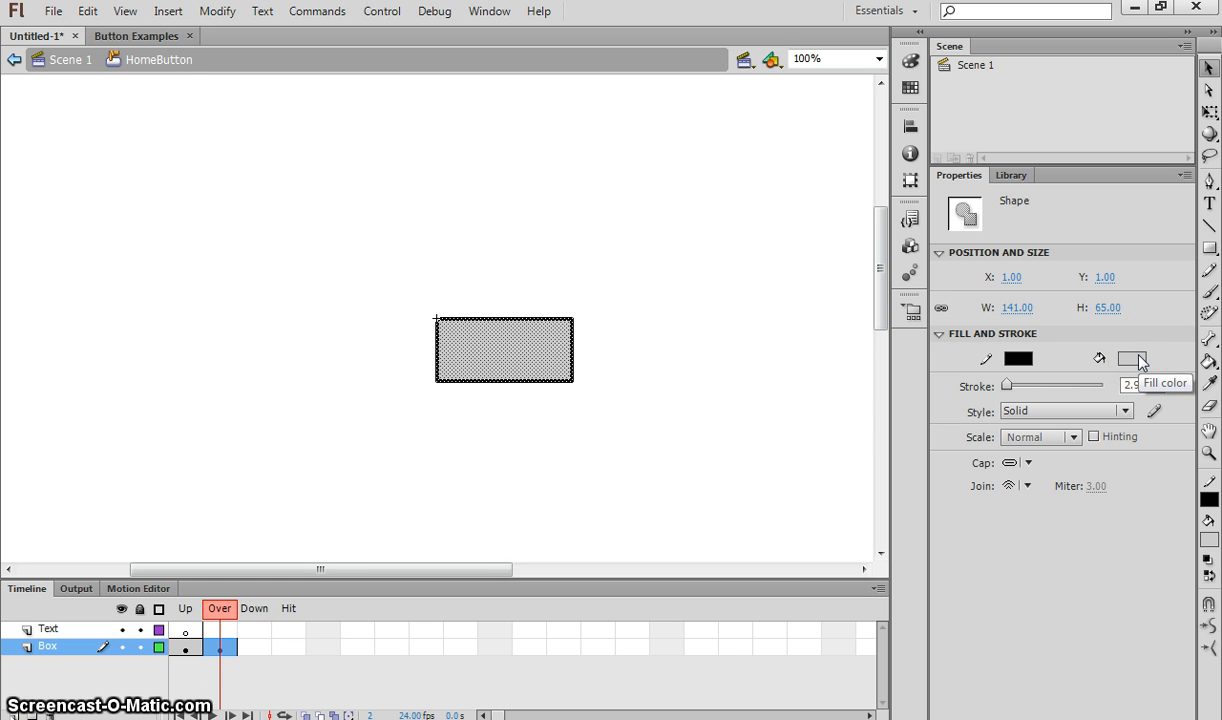
pyautogui.moveTo(1139, 358); pyautogui.dragTo(946, 461)
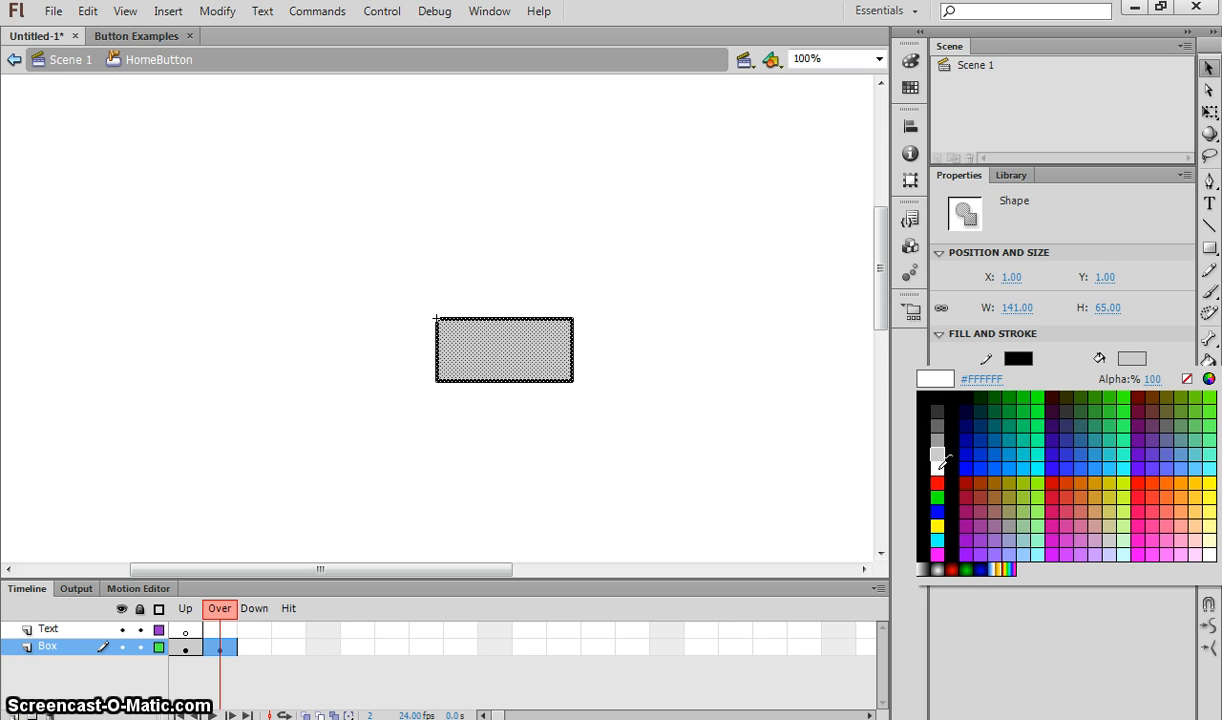
pyautogui.click(938, 466)
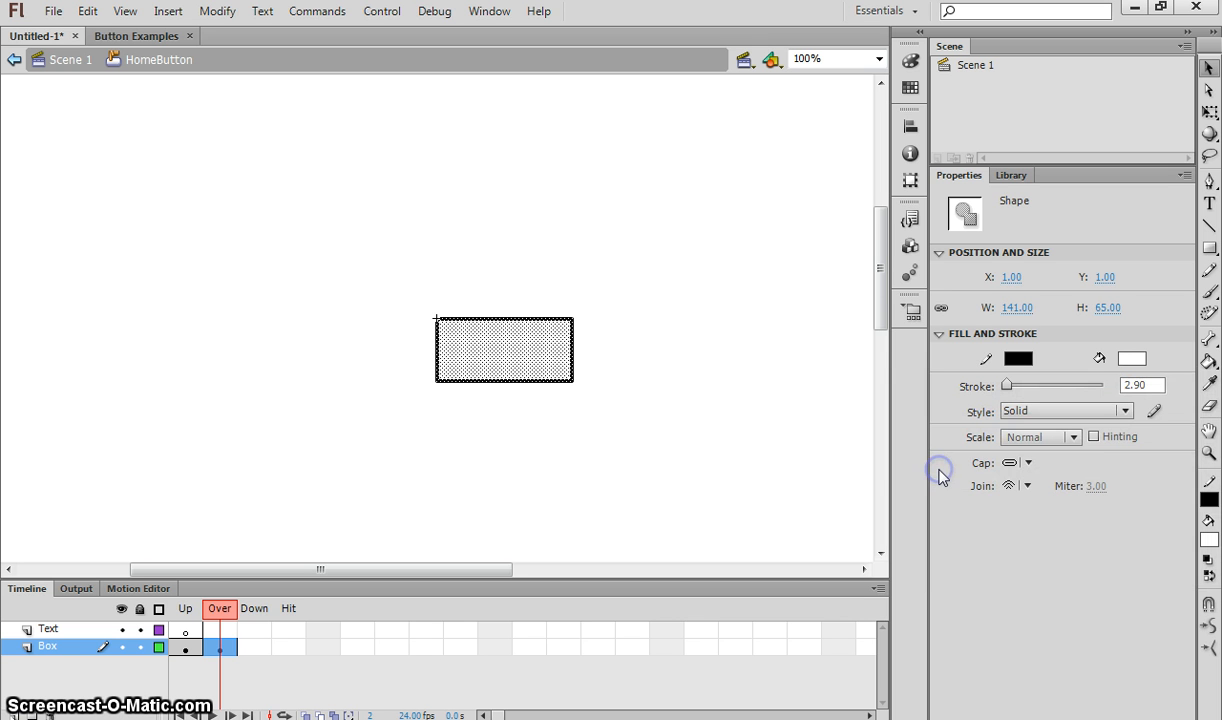
pyautogui.click(758, 468)
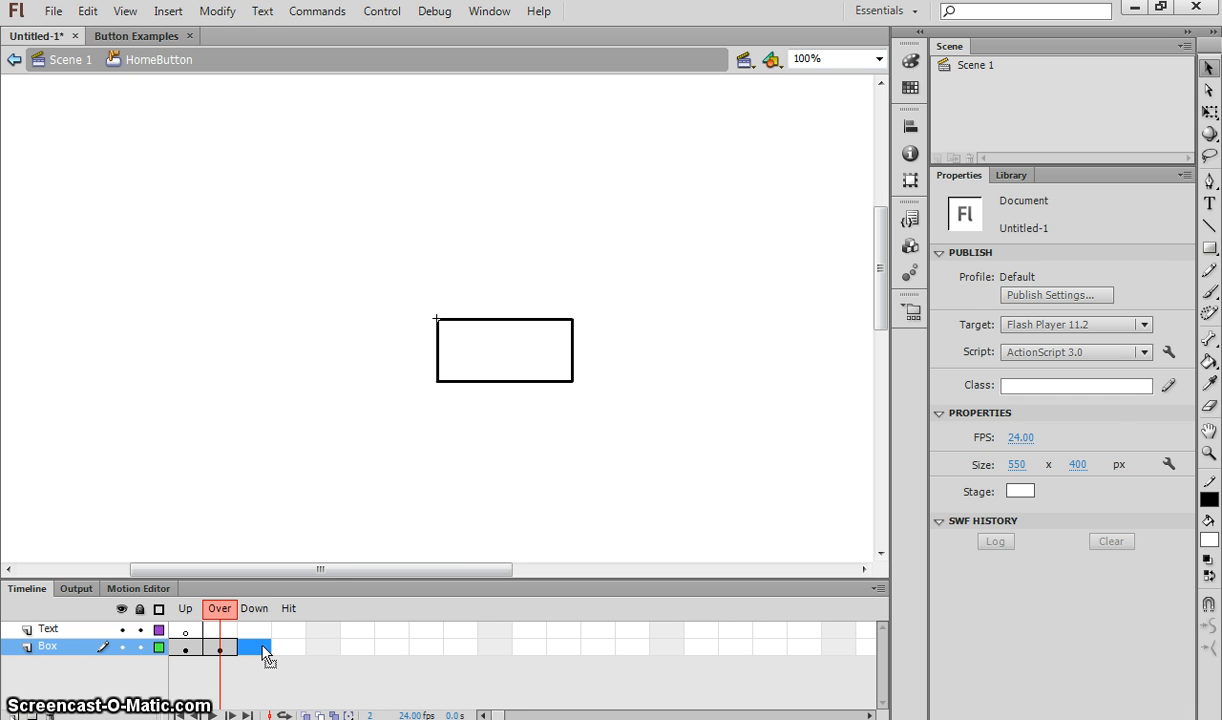
# Add a keyframe for the Down state on the Box layer and change its rectangle's fill to dark grey
pyautogui.press('F6')
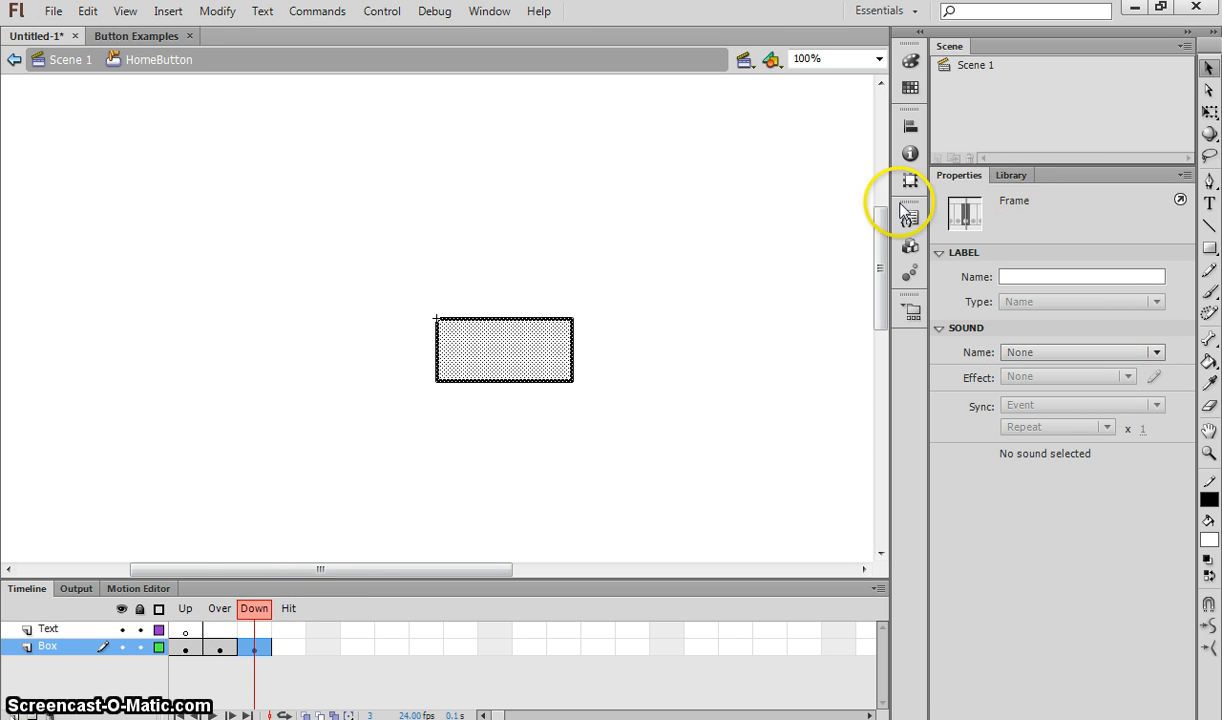
pyautogui.moveTo(376, 281); pyautogui.dragTo(636, 431)
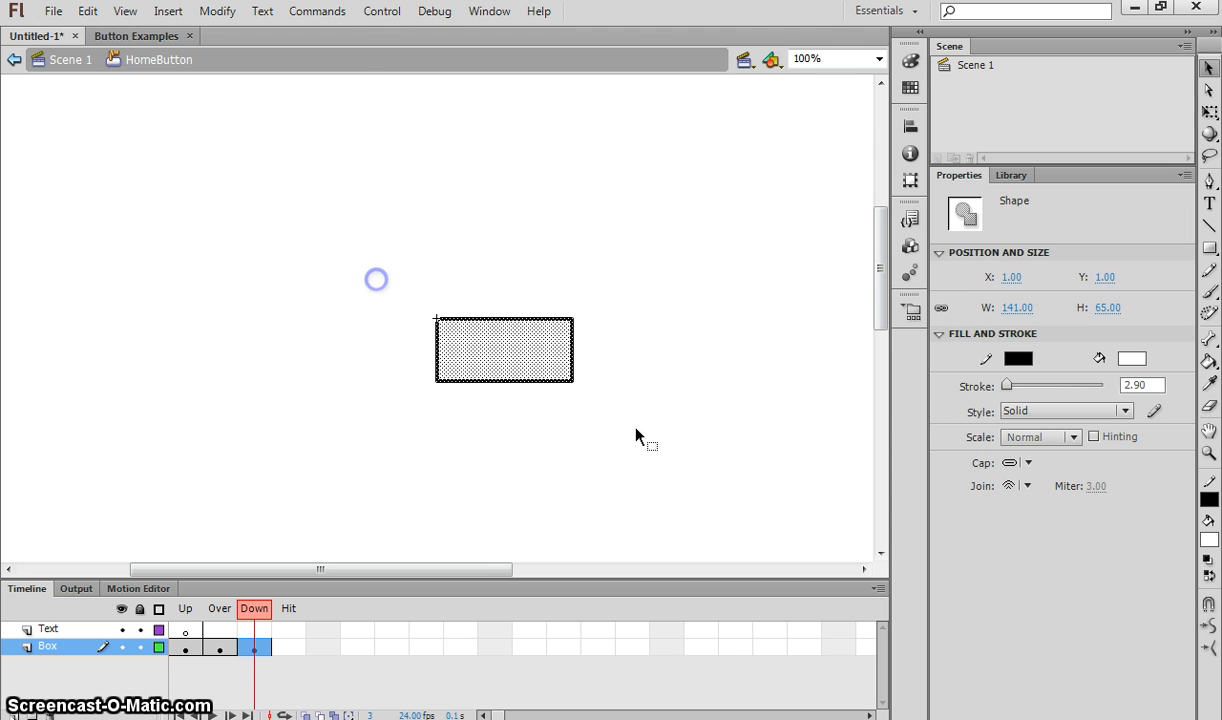
pyautogui.click(1131, 358)
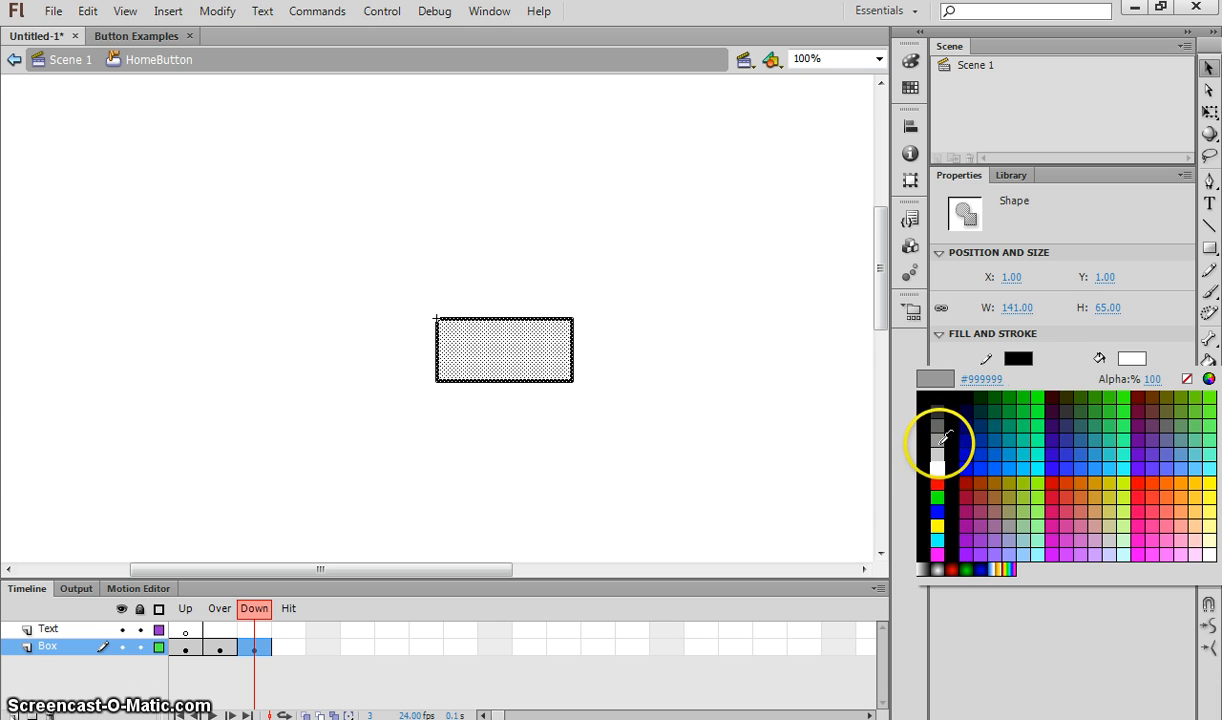
pyautogui.click(941, 424)
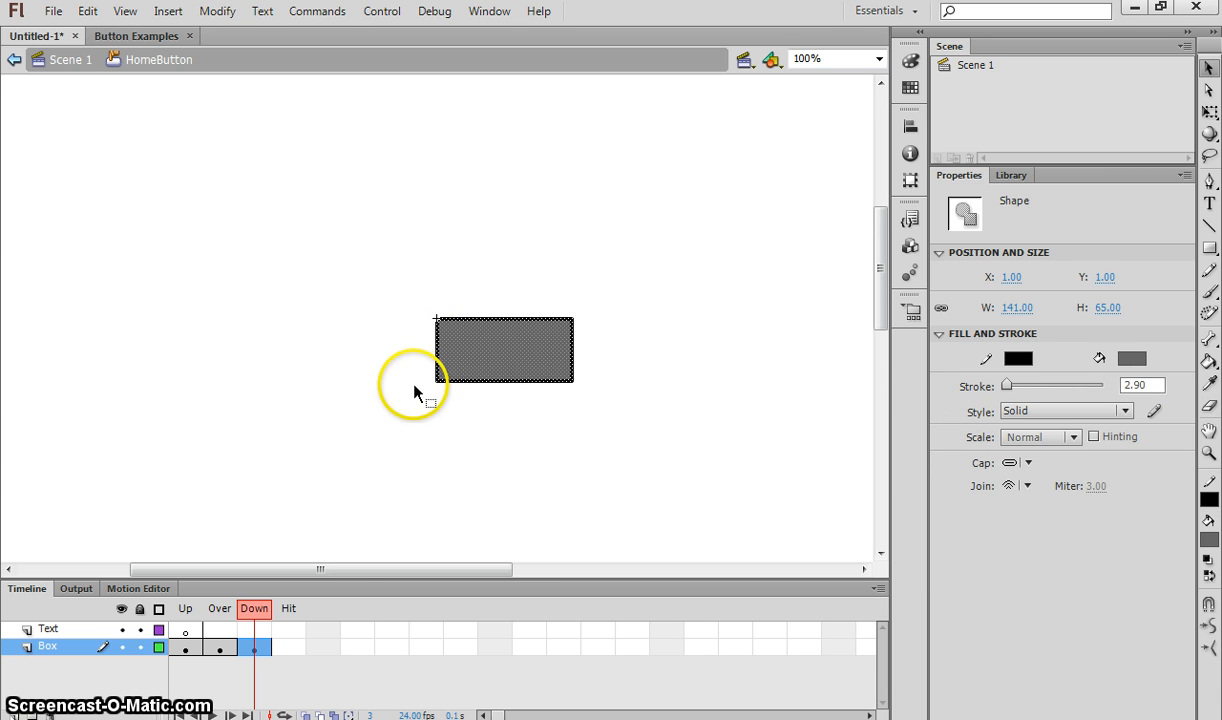
# Add a keyframe for the Hit state on the Box layer, keeping the rectangle as the clickable area
pyautogui.click(296, 649)
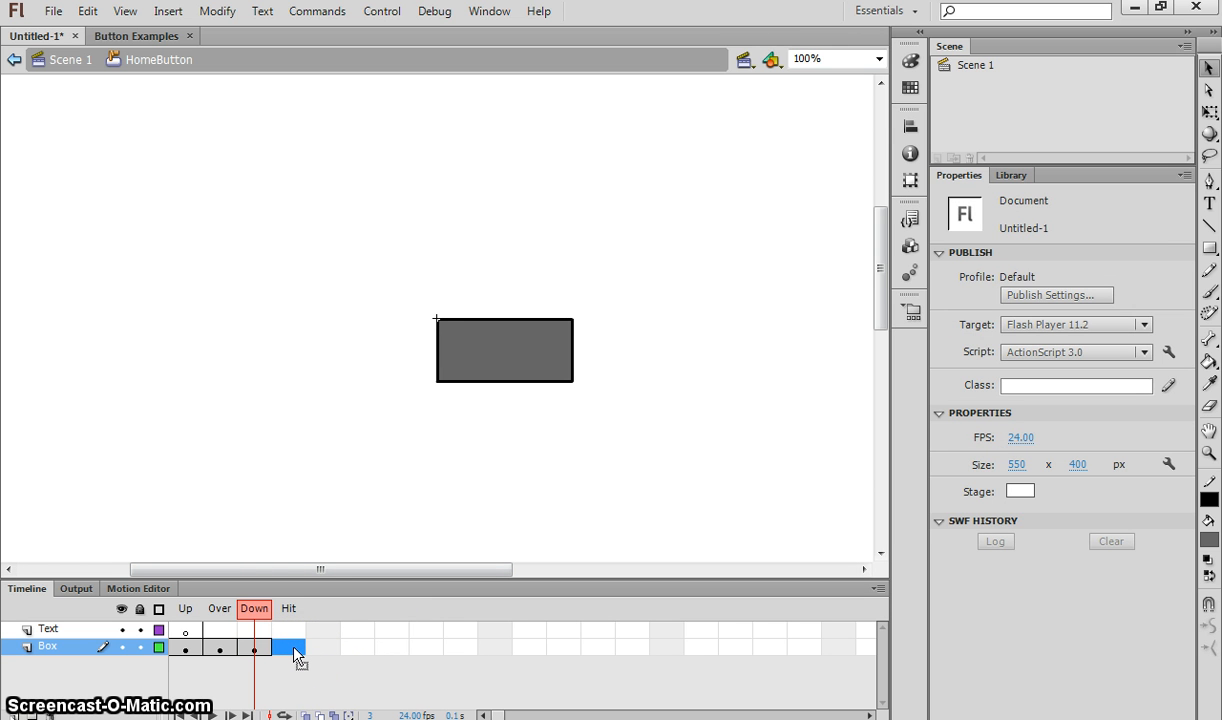
pyautogui.press('F6')
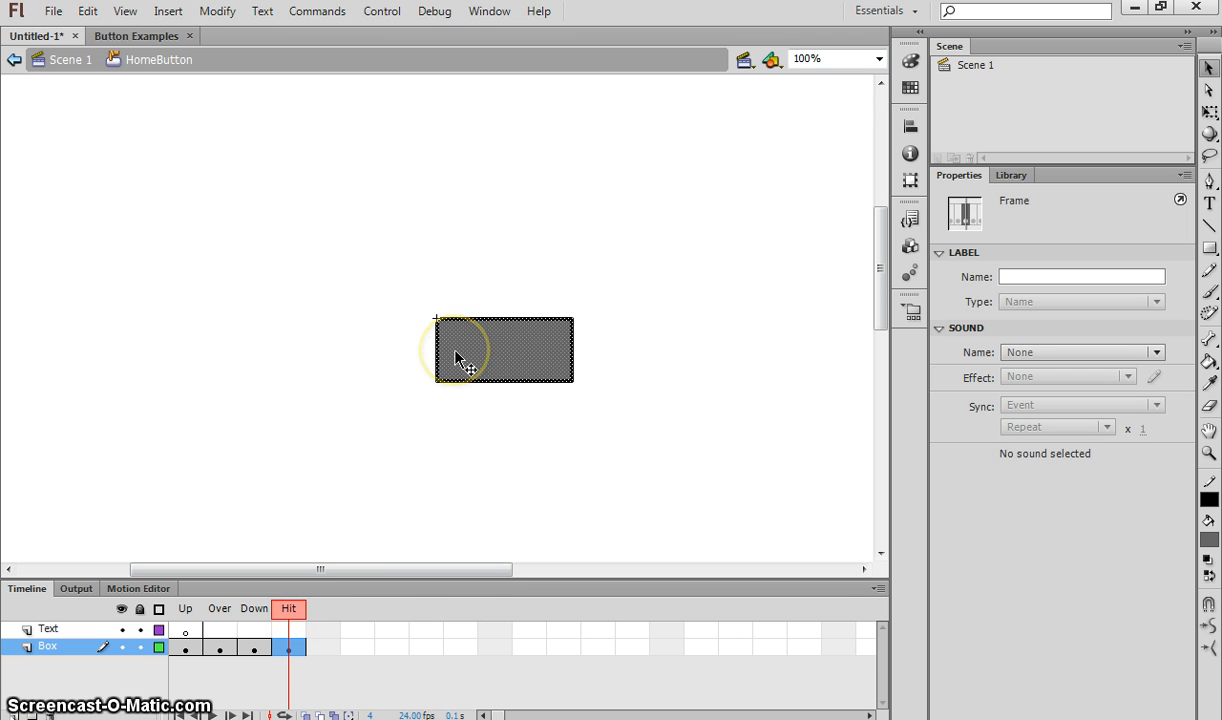
pyautogui.click(465, 380)
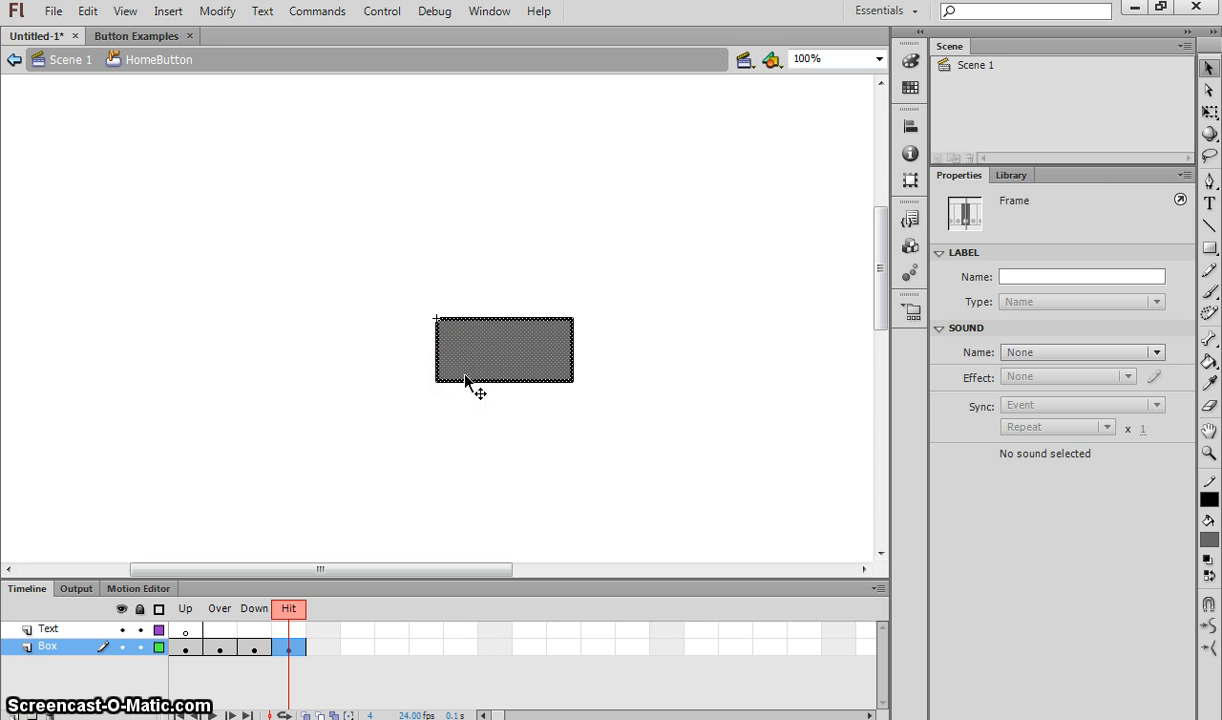
# Extend the Text layer through the Hit state by inserting a regular frame there
pyautogui.click(48, 629)
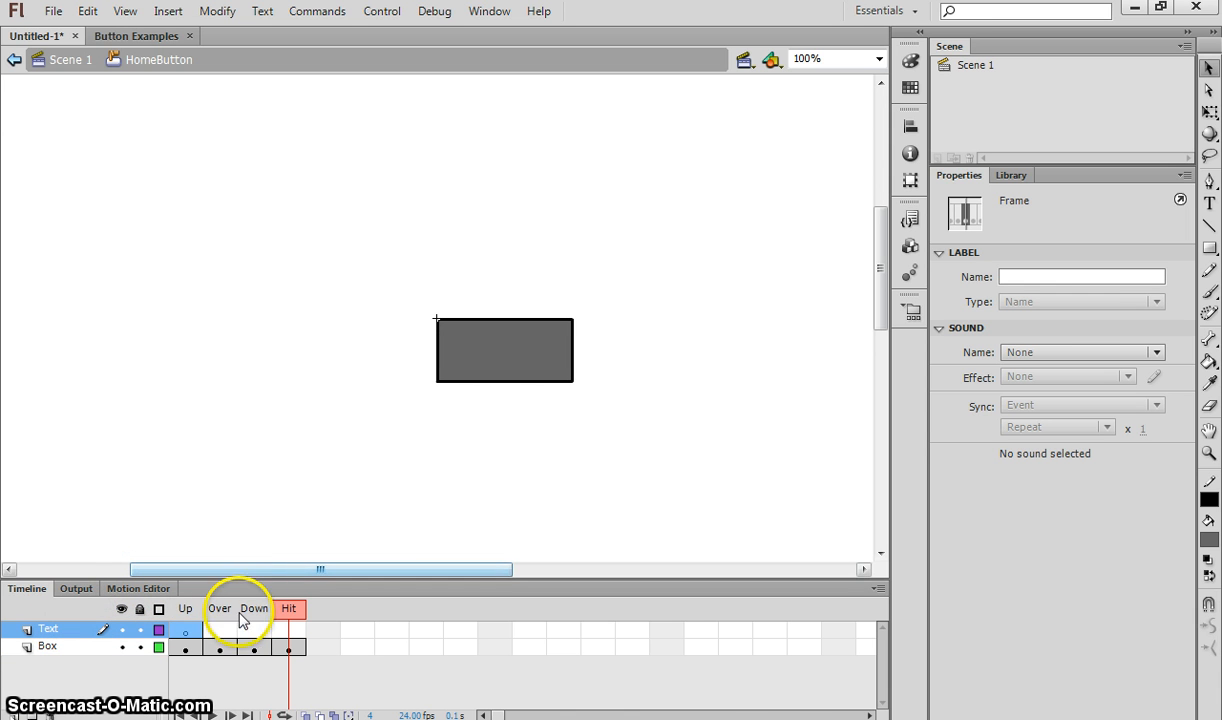
pyautogui.click(291, 632)
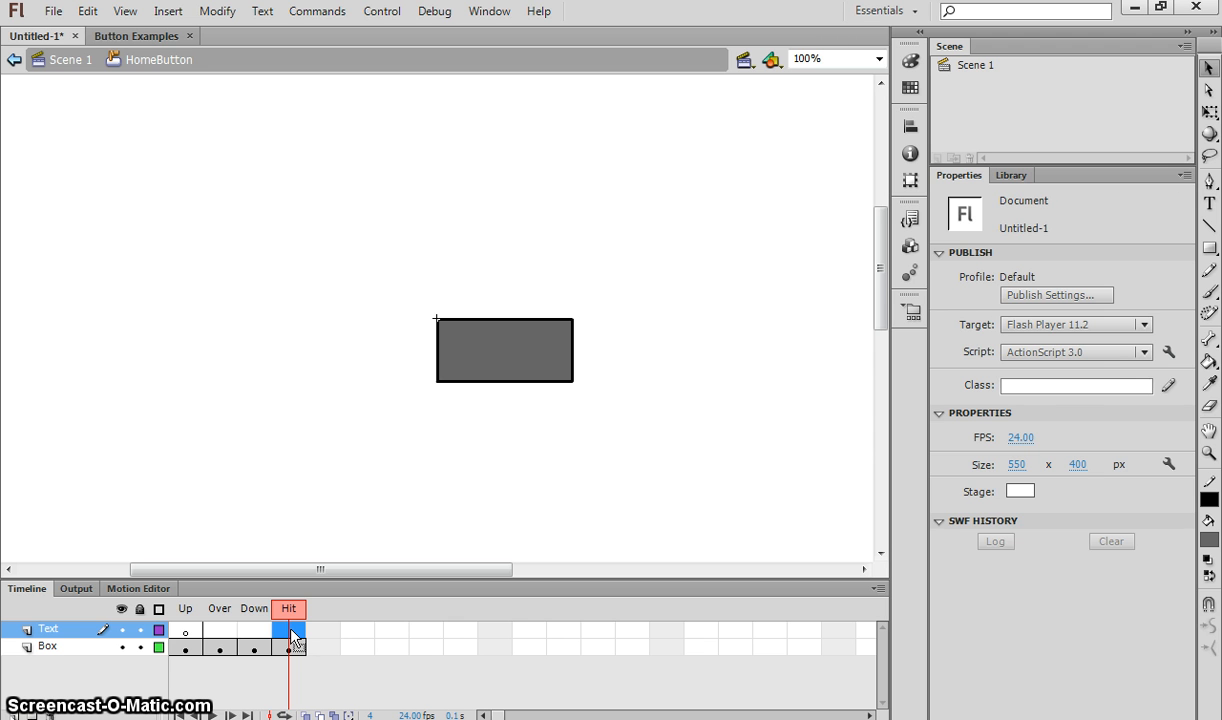
pyautogui.click(291, 632)
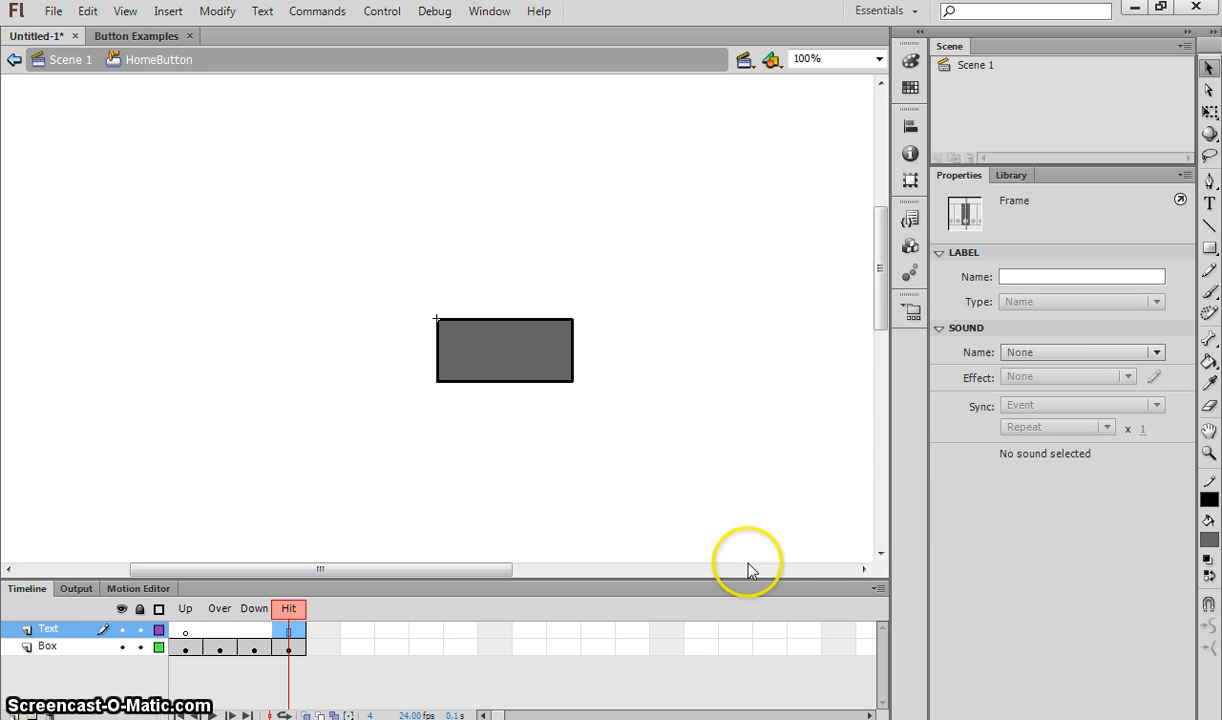
# Add the static text "Home" inside the rectangle on the Text layer in the Up state
pyautogui.click(195, 650)
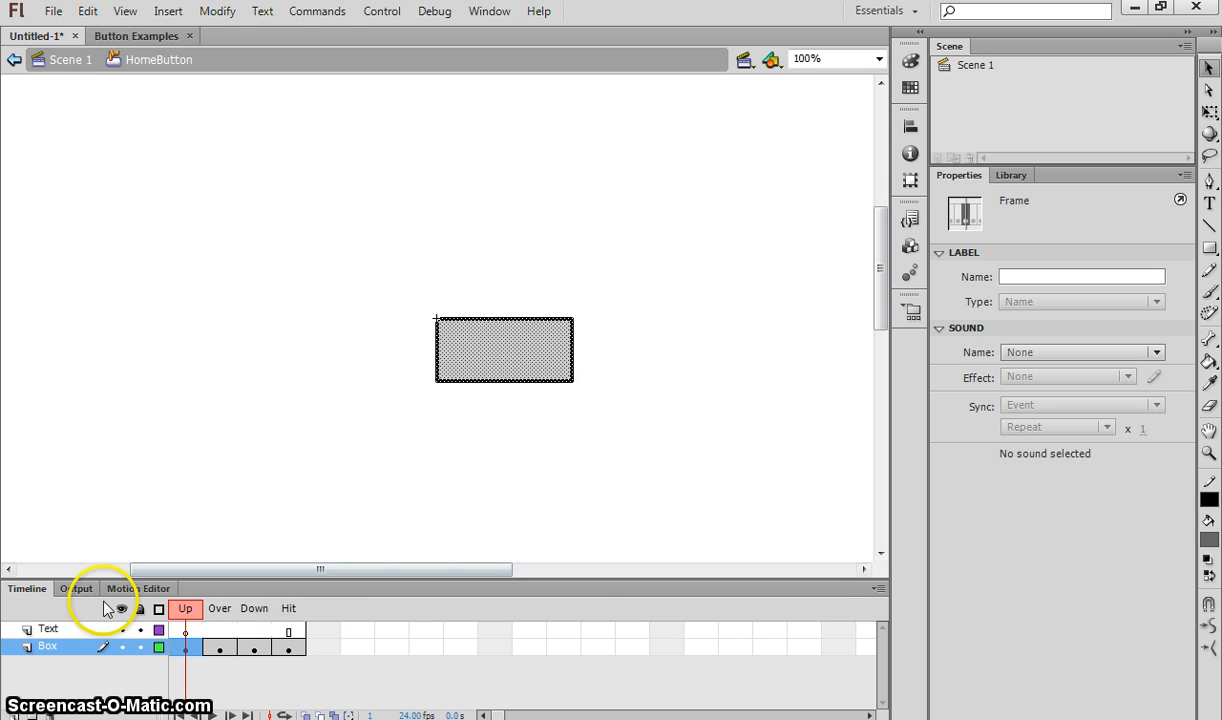
pyautogui.click(85, 631)
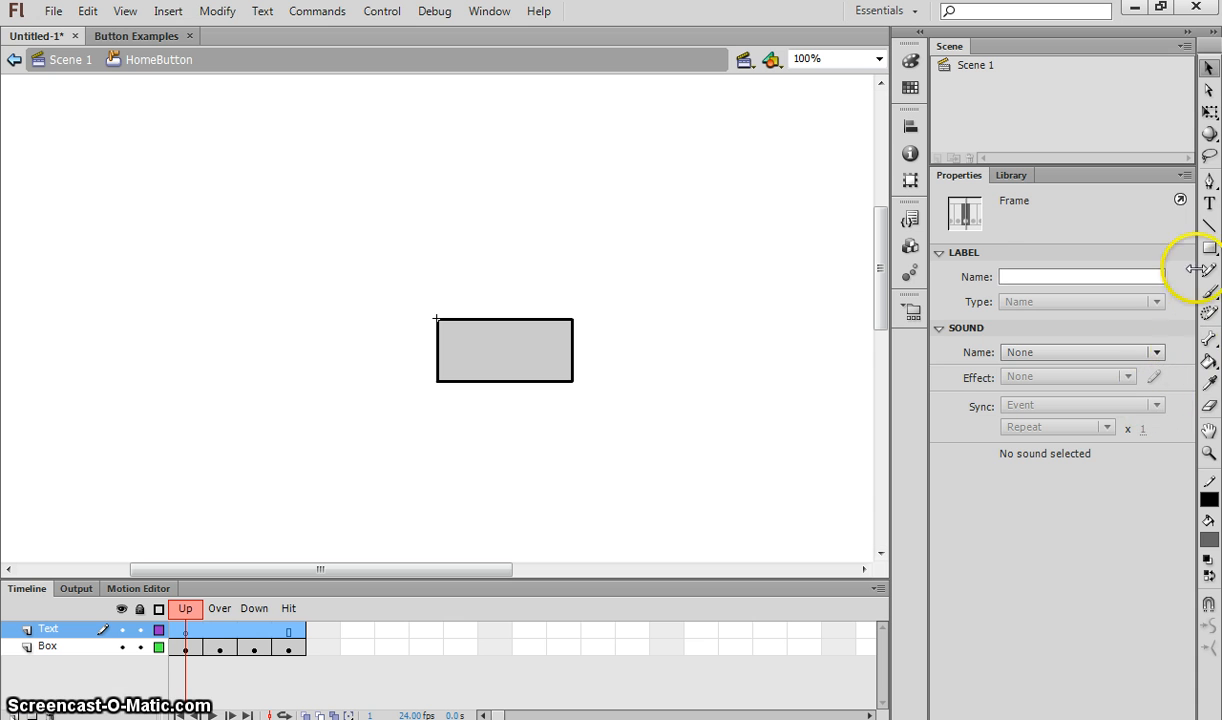
pyautogui.click(1209, 205)
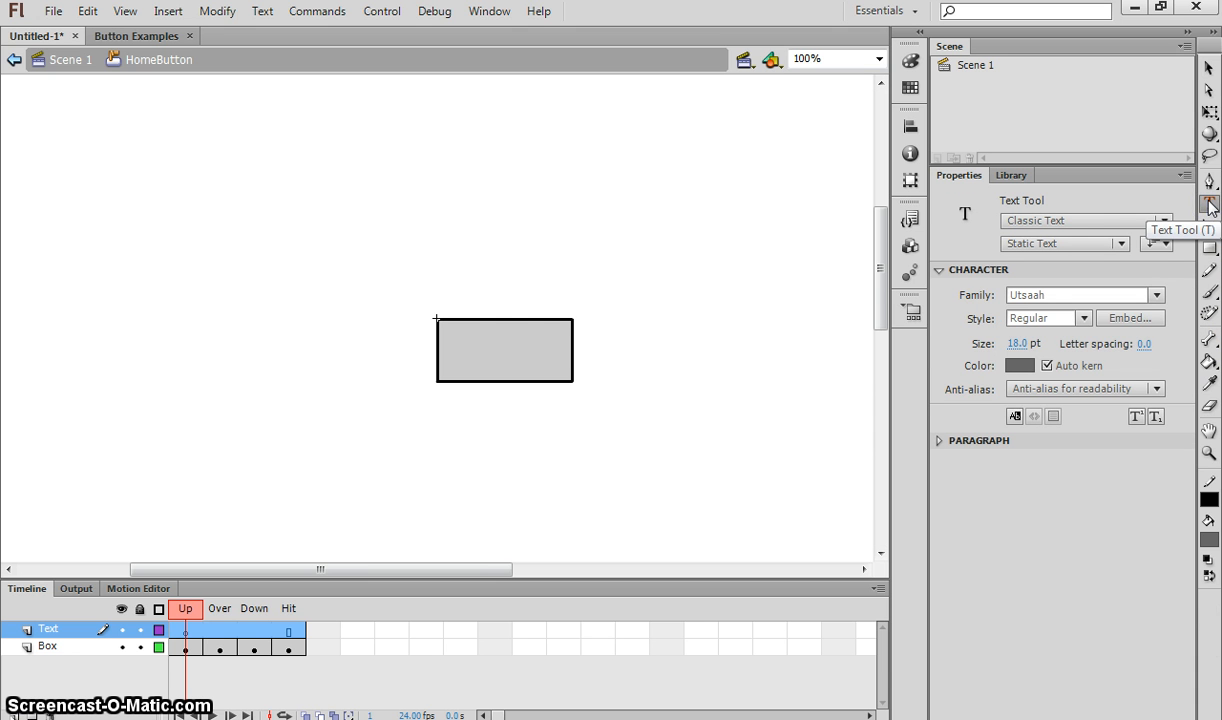
pyautogui.click(465, 346)
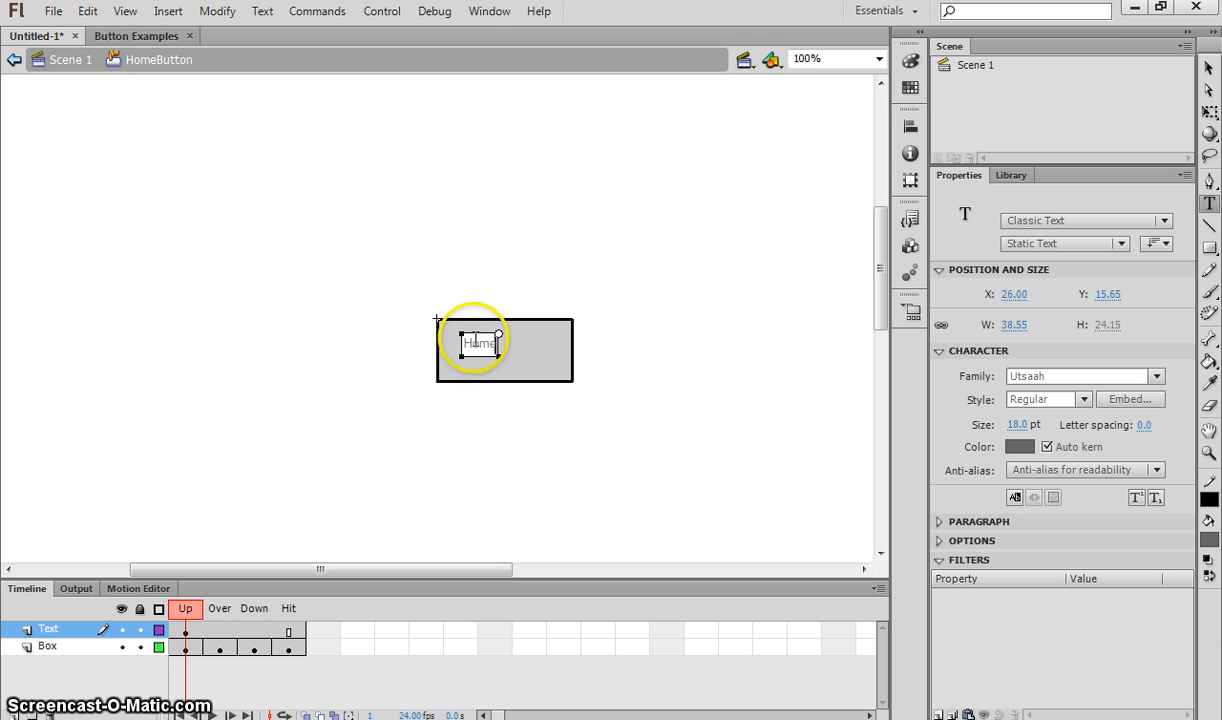
# Select the word "Home" and set its font size to 24 pt
pyautogui.moveTo(465, 341); pyautogui.dragTo(496, 346)
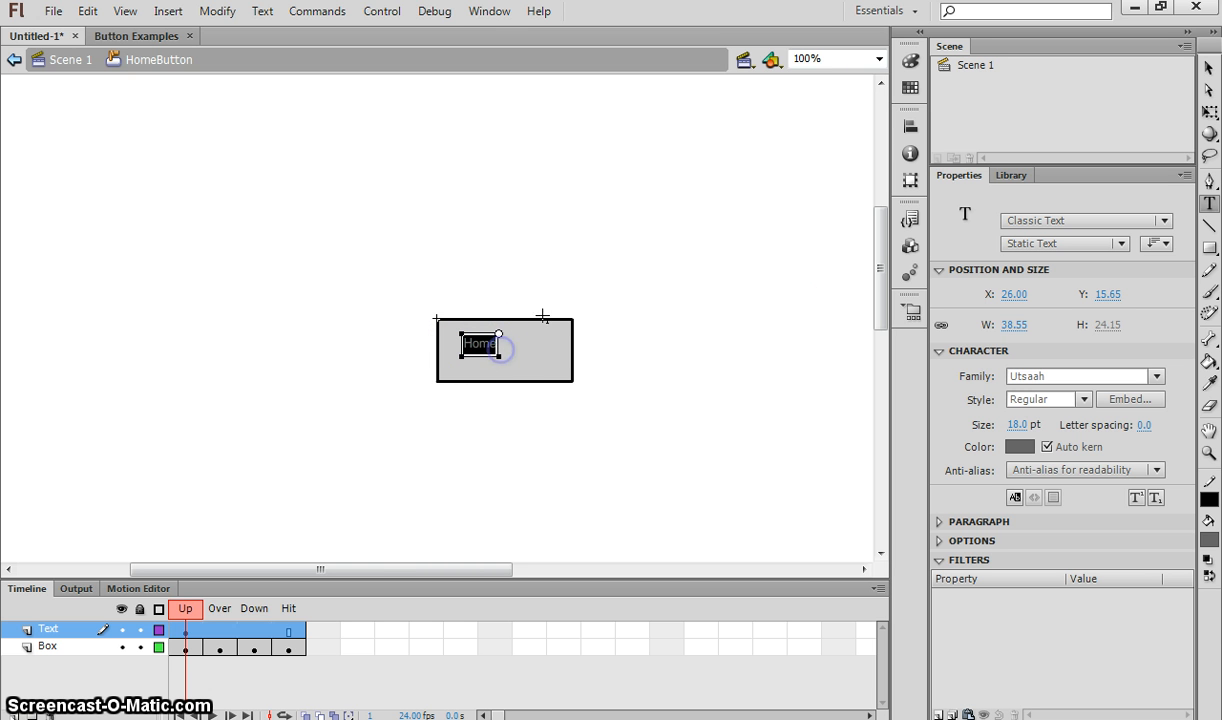
pyautogui.click(1012, 424)
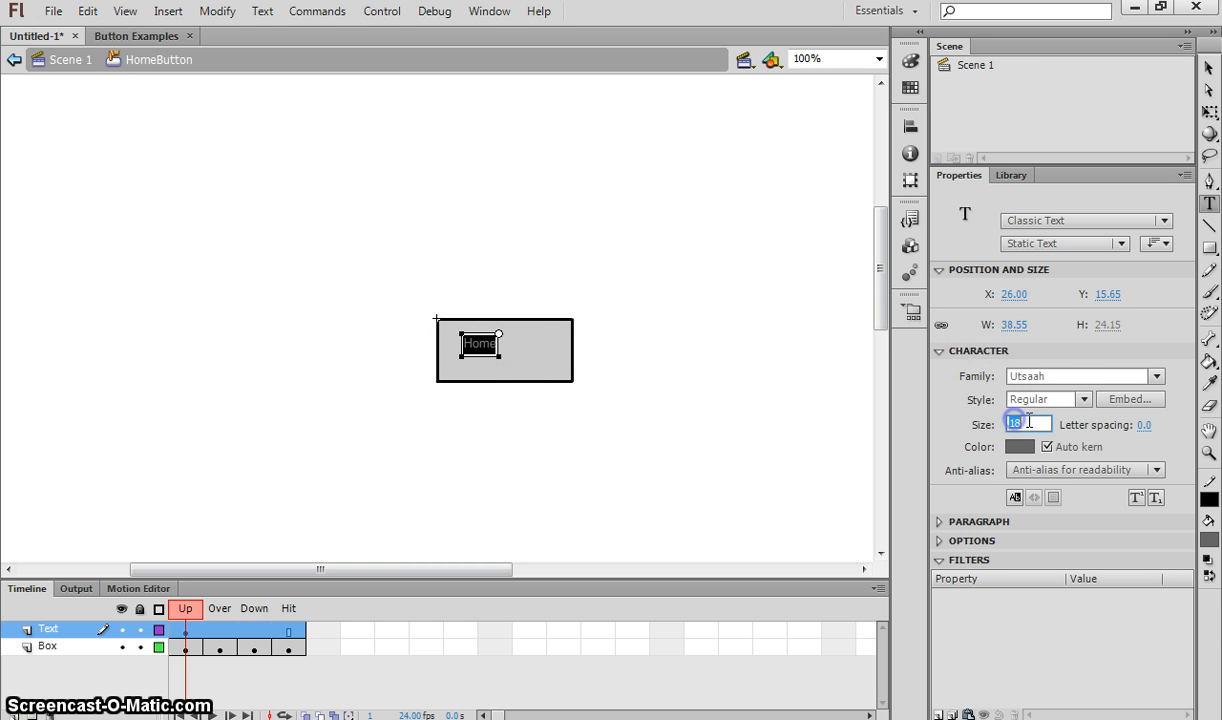
pyautogui.write('2')
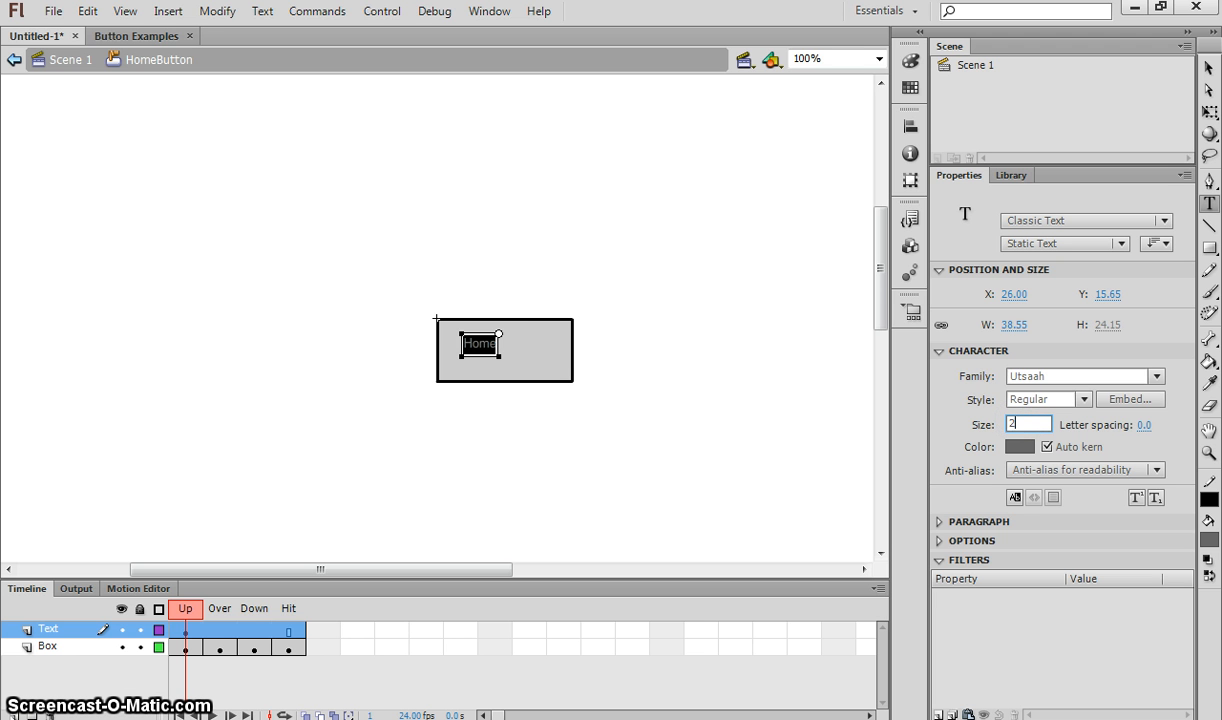
pyautogui.write('4')
pyautogui.press('Return')
pyautogui.click(1045, 404)
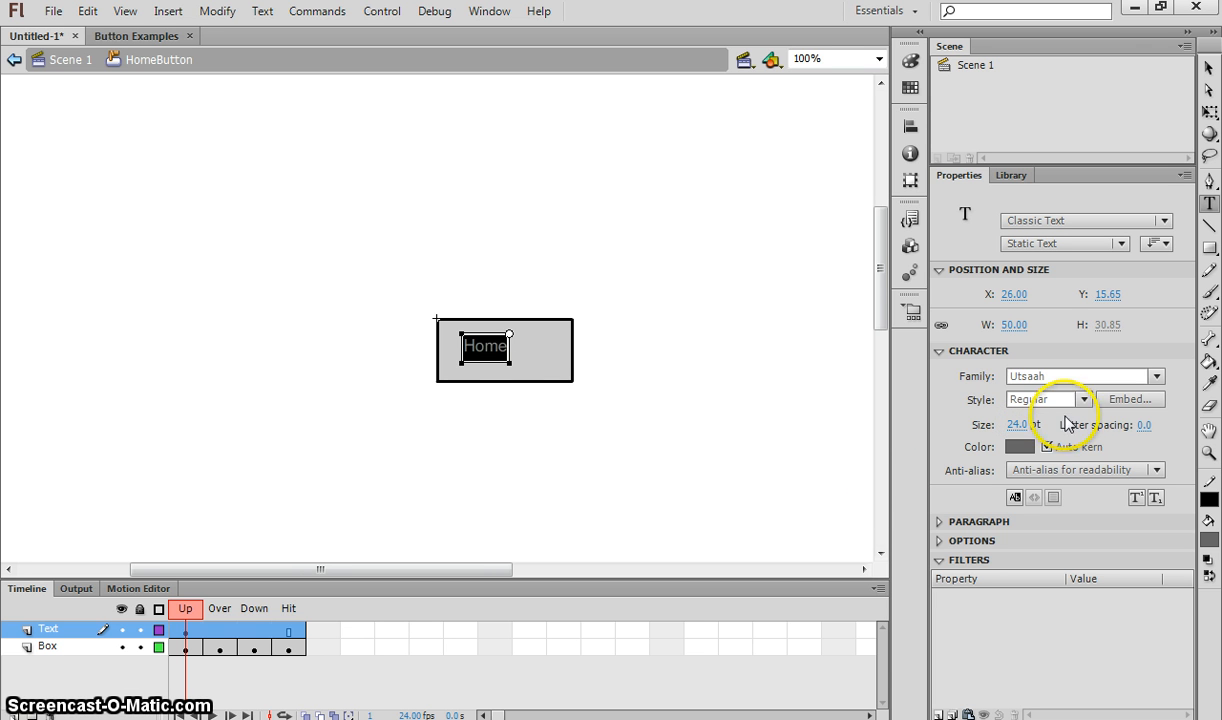
# Select the word "Home" in the button's Up state and set its text color to black
pyautogui.click(693, 472)
pyautogui.click(495, 345)
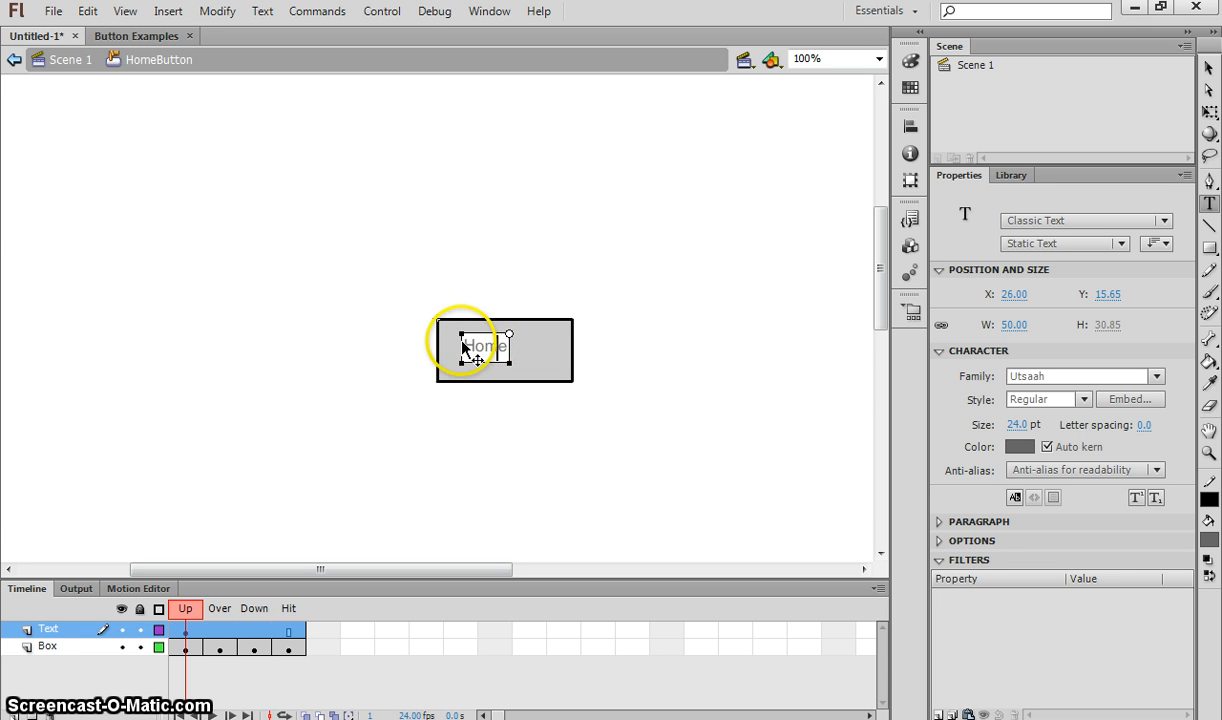
pyautogui.click(463, 342)
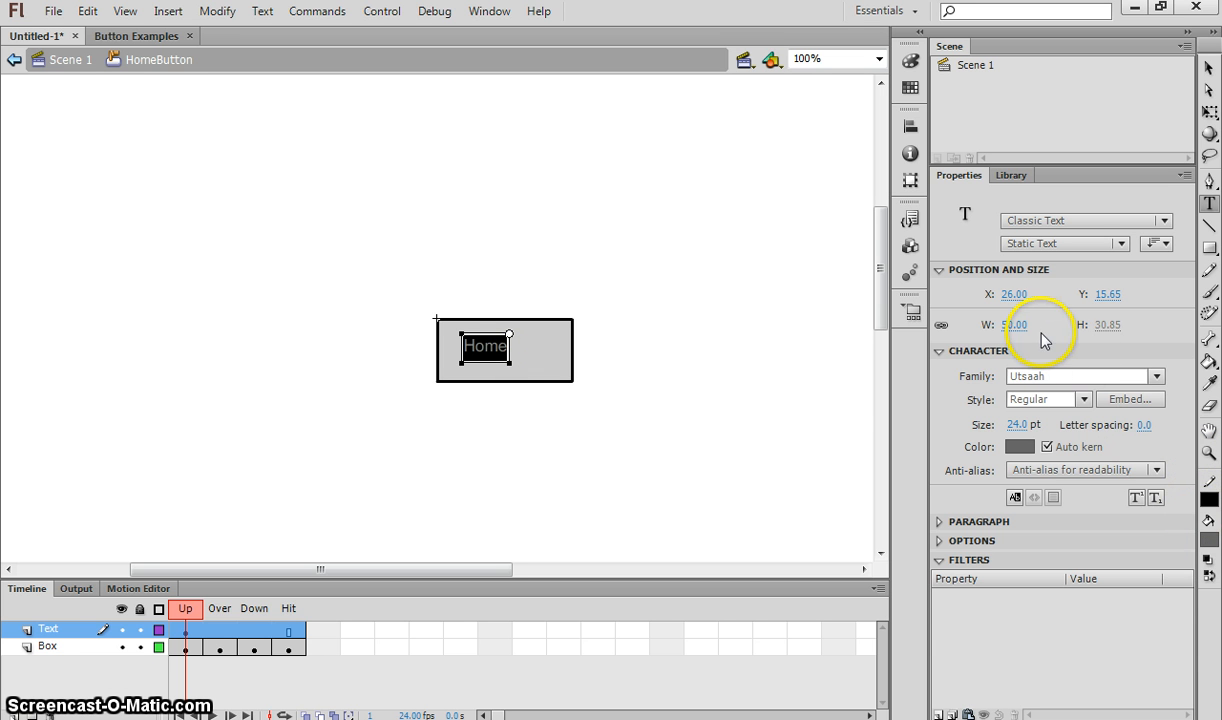
pyautogui.click(1022, 446)
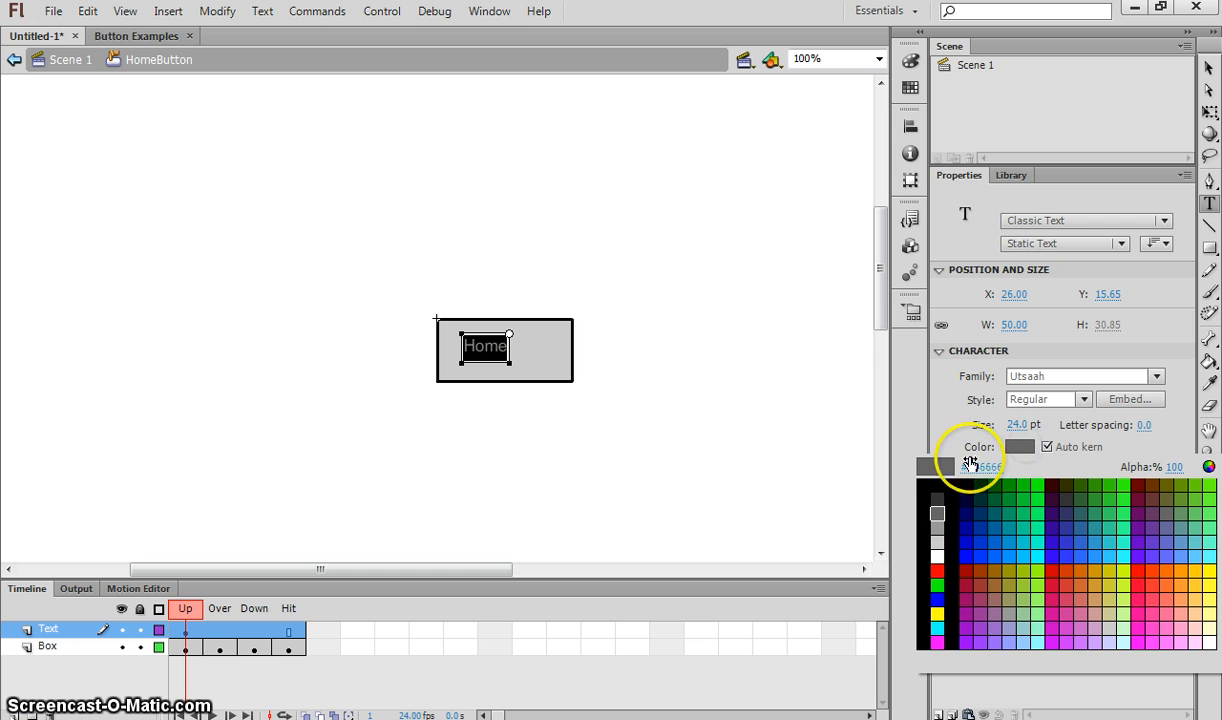
pyautogui.click(953, 500)
pyautogui.click(808, 428)
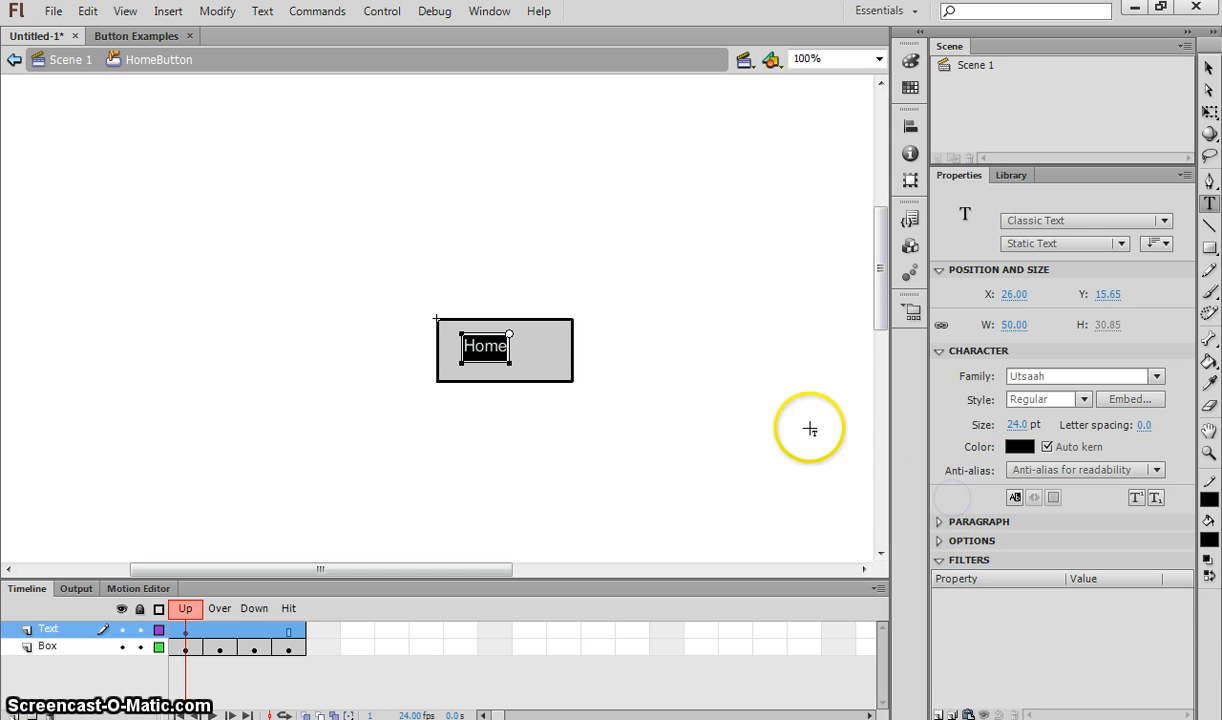
# Move the "Home" text block closer to the center of the rectangle and finish editing it
pyautogui.click(485, 351)
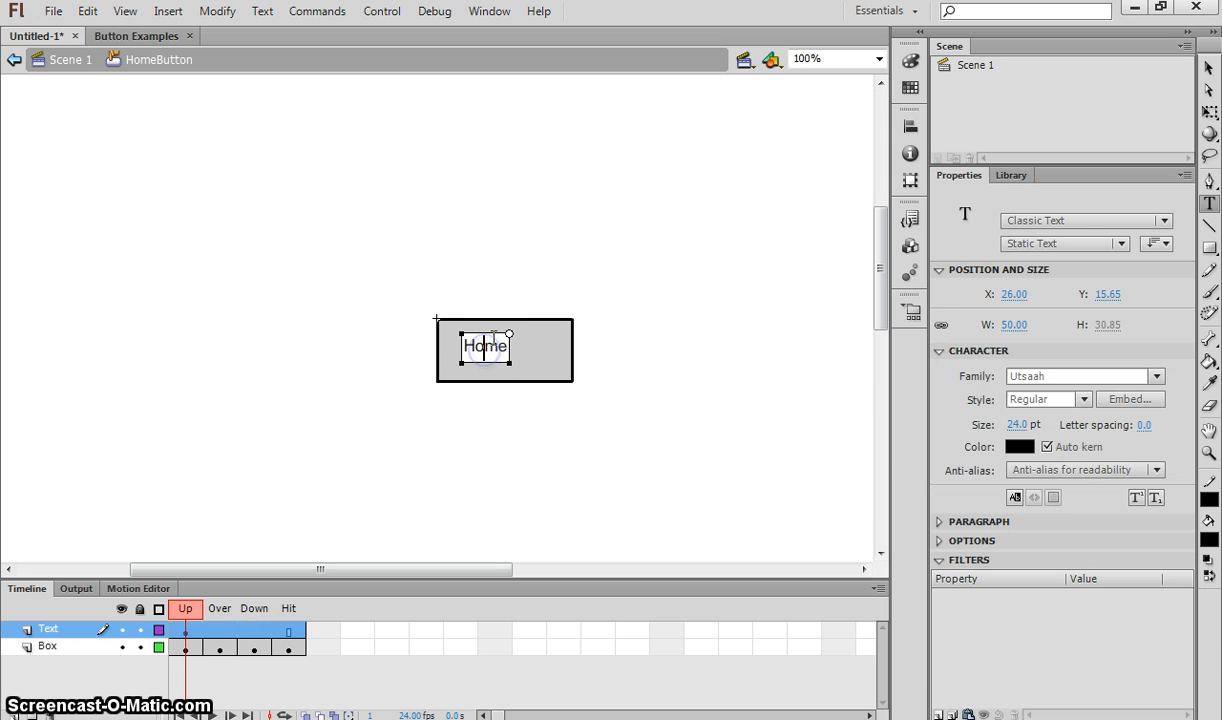
pyautogui.moveTo(485, 333); pyautogui.dragTo(498, 336)
pyautogui.click(509, 401)
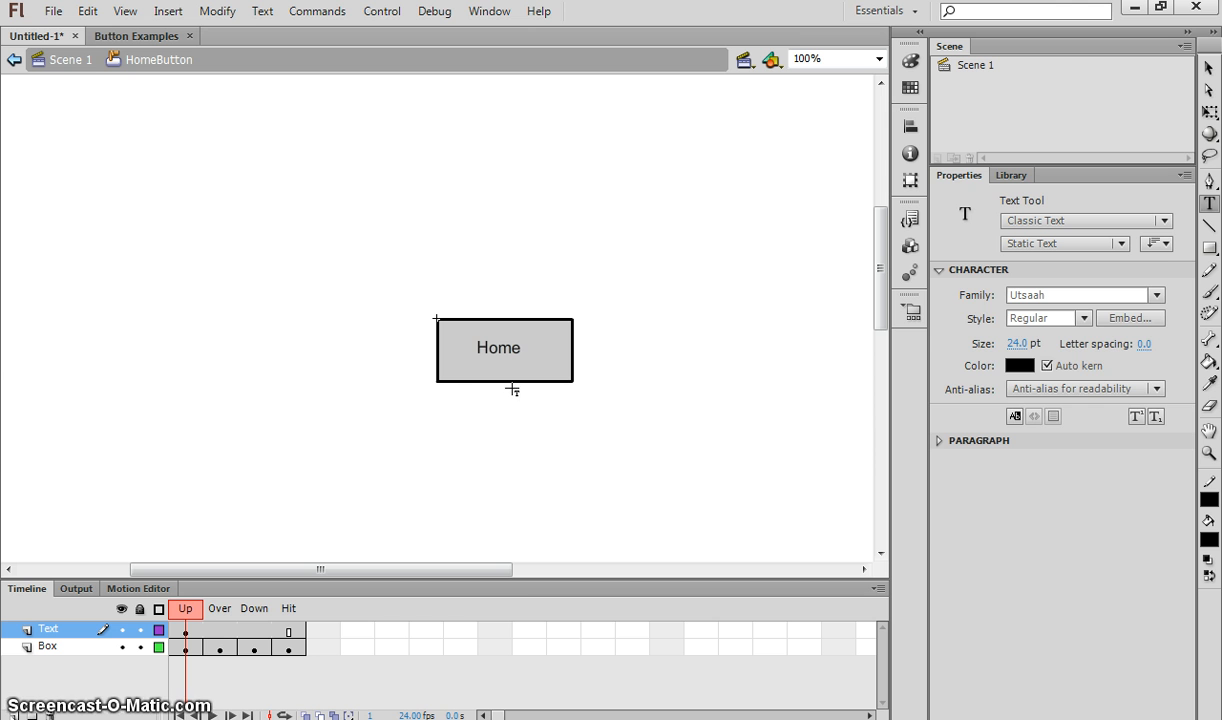
pyautogui.click(590, 447)
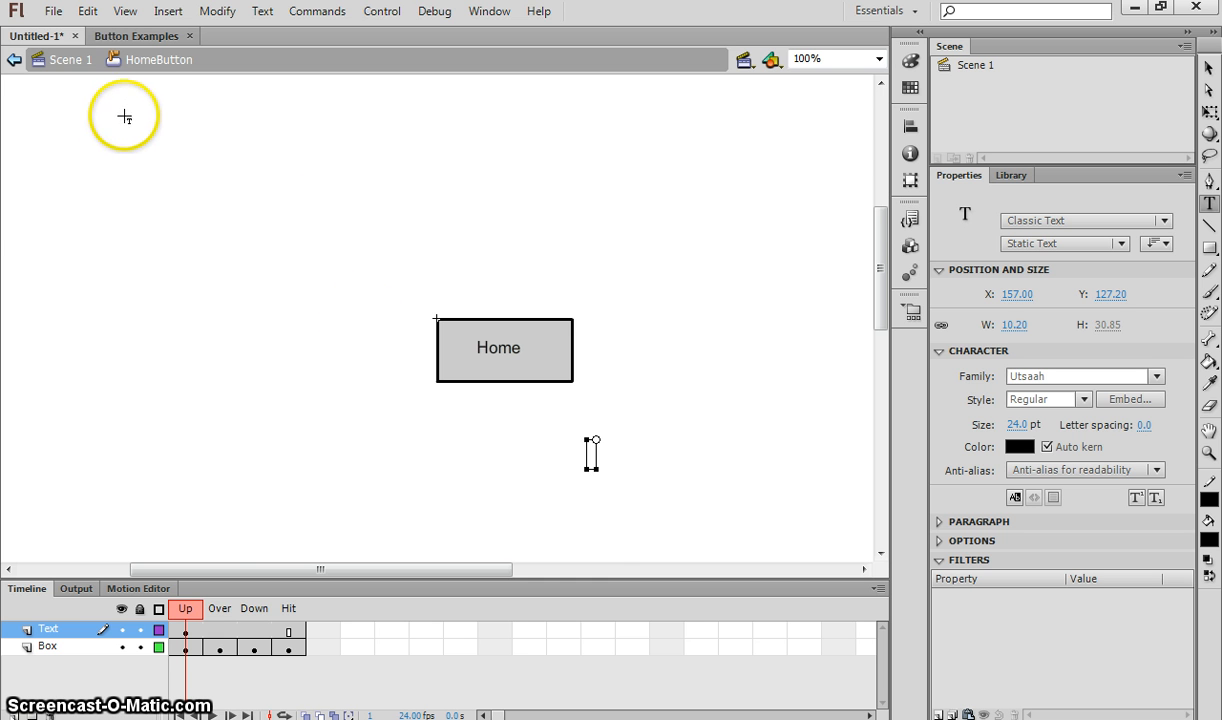
# Return to Scene 1 and place an instance of the HomeButton symbol near the center of the stage
pyautogui.click(70, 62)
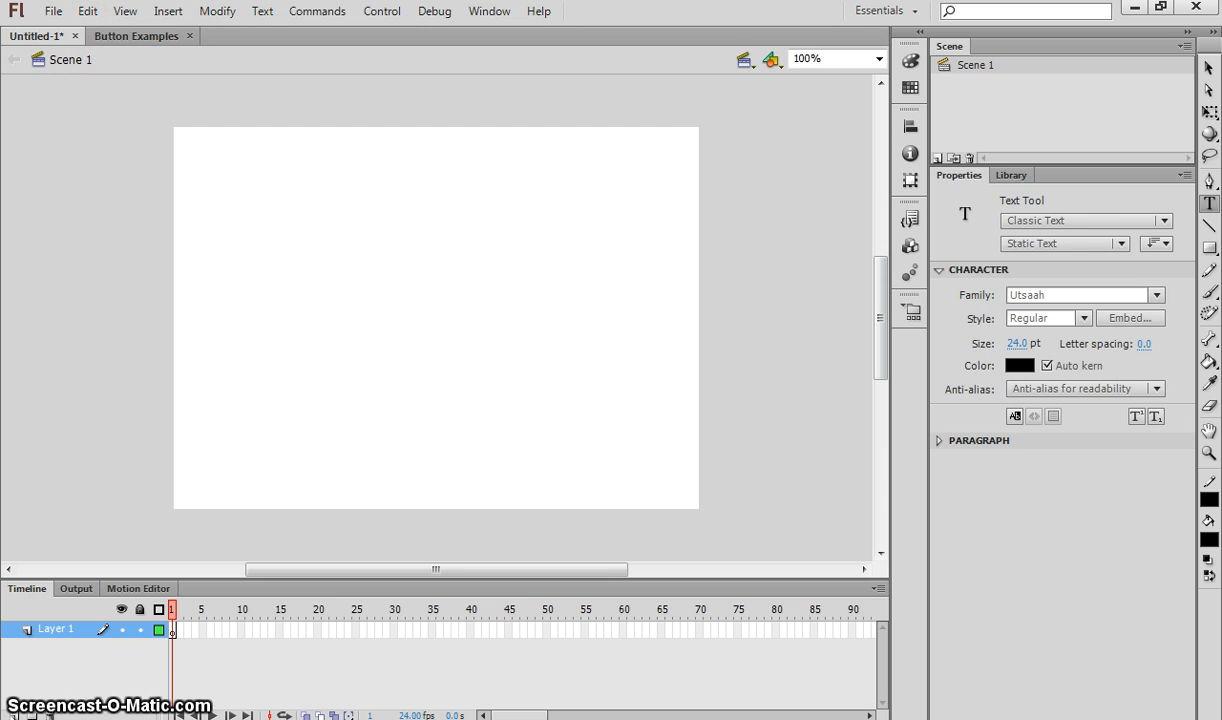
pyautogui.click(1011, 177)
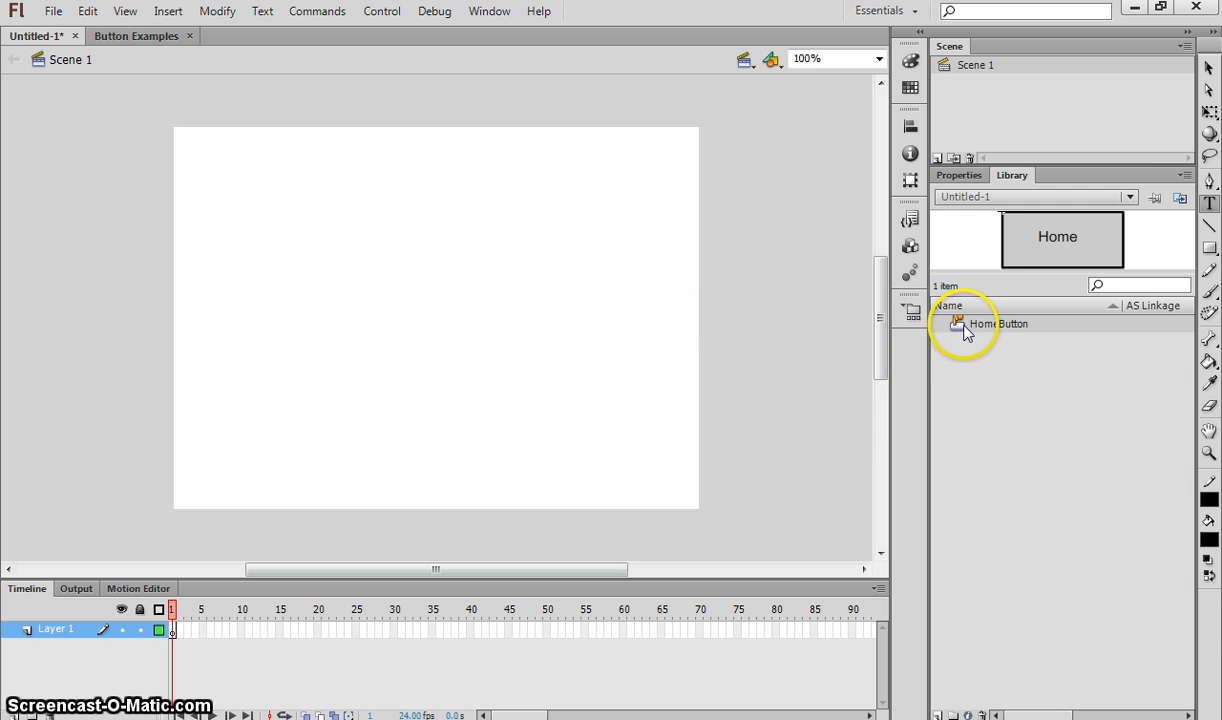
pyautogui.moveTo(970, 328); pyautogui.dragTo(377, 354)
pyautogui.moveTo(378, 355); pyautogui.dragTo(391, 364)
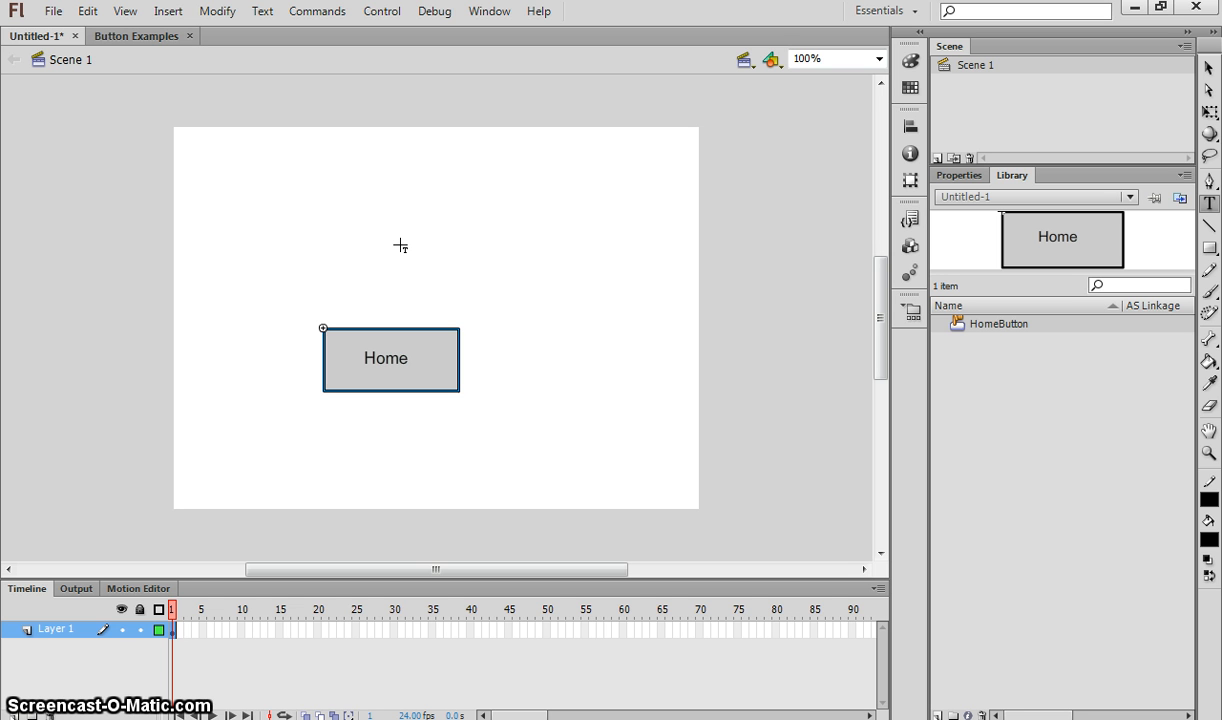
# Test the movie to examine the Home button's Up, Over and Down states, and close the preview
pyautogui.hotkey('ctrl', 'Return')
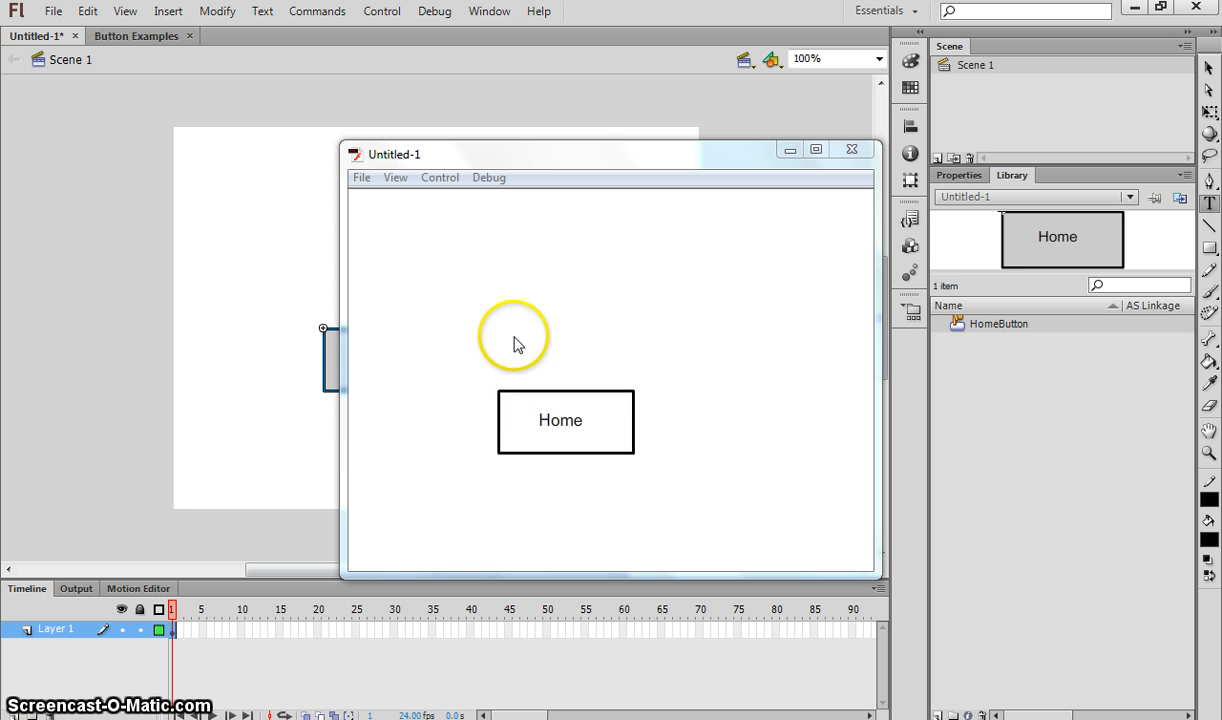
pyautogui.click(520, 415)
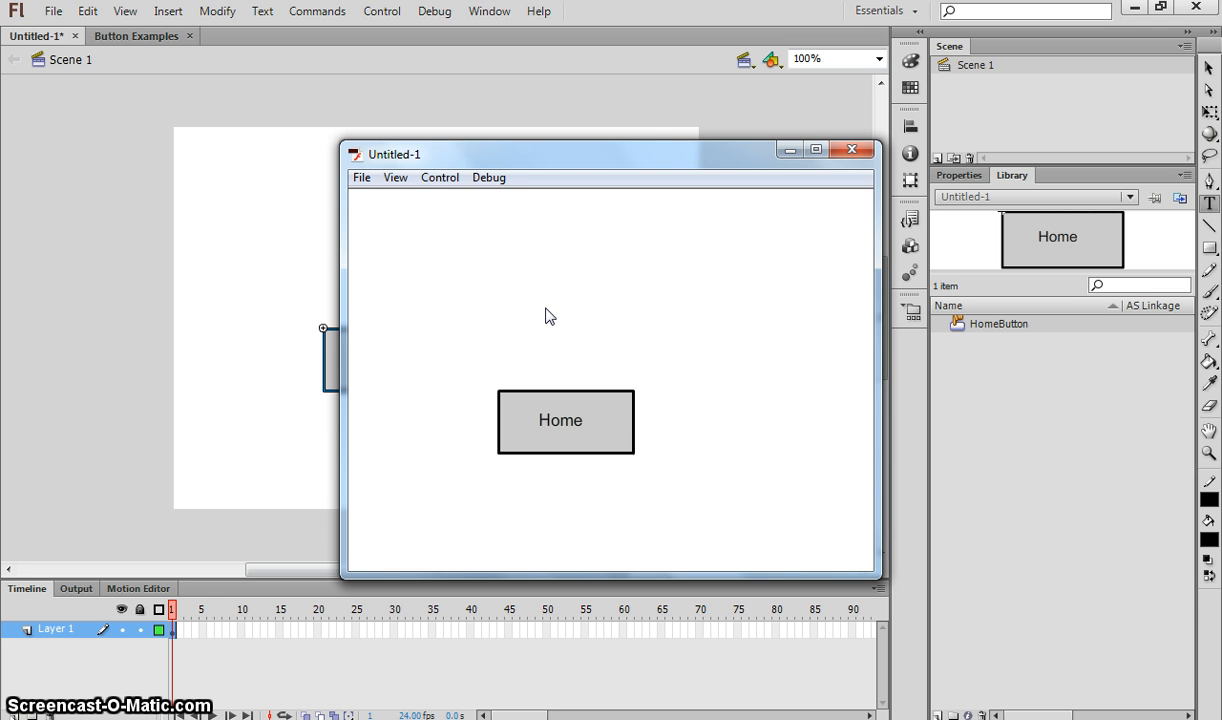
pyautogui.hotkey('ctrl', 'w')
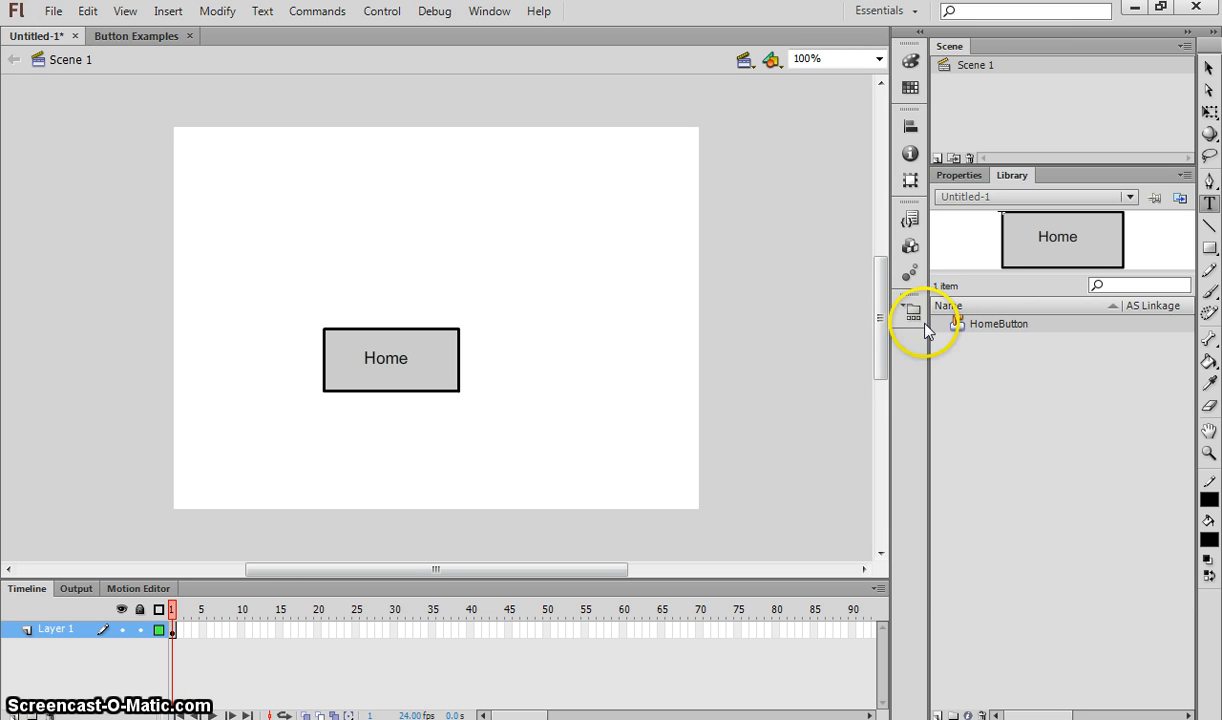
# Place a second instance of HomeButton on the stage above the first one
pyautogui.moveTo(968, 324); pyautogui.dragTo(384, 232)
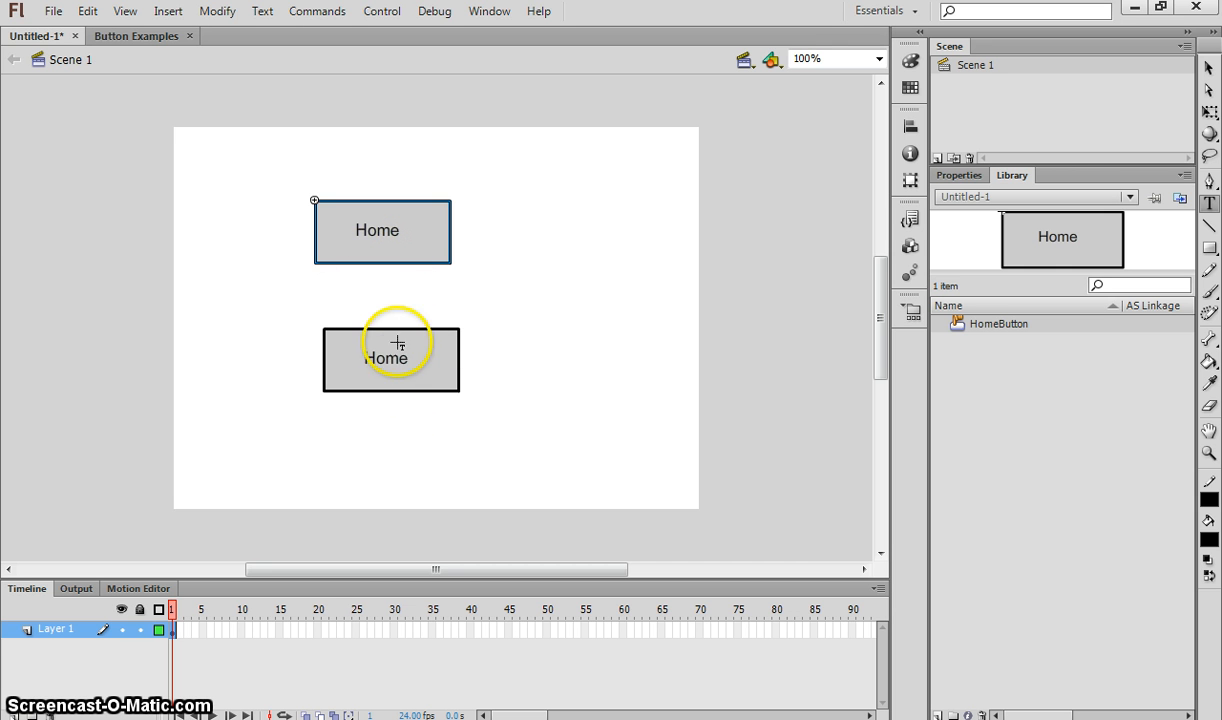
# Edit the lower HomeButton instance in place, replace its label with "Video", and return to Scene 1
pyautogui.click(1209, 67)
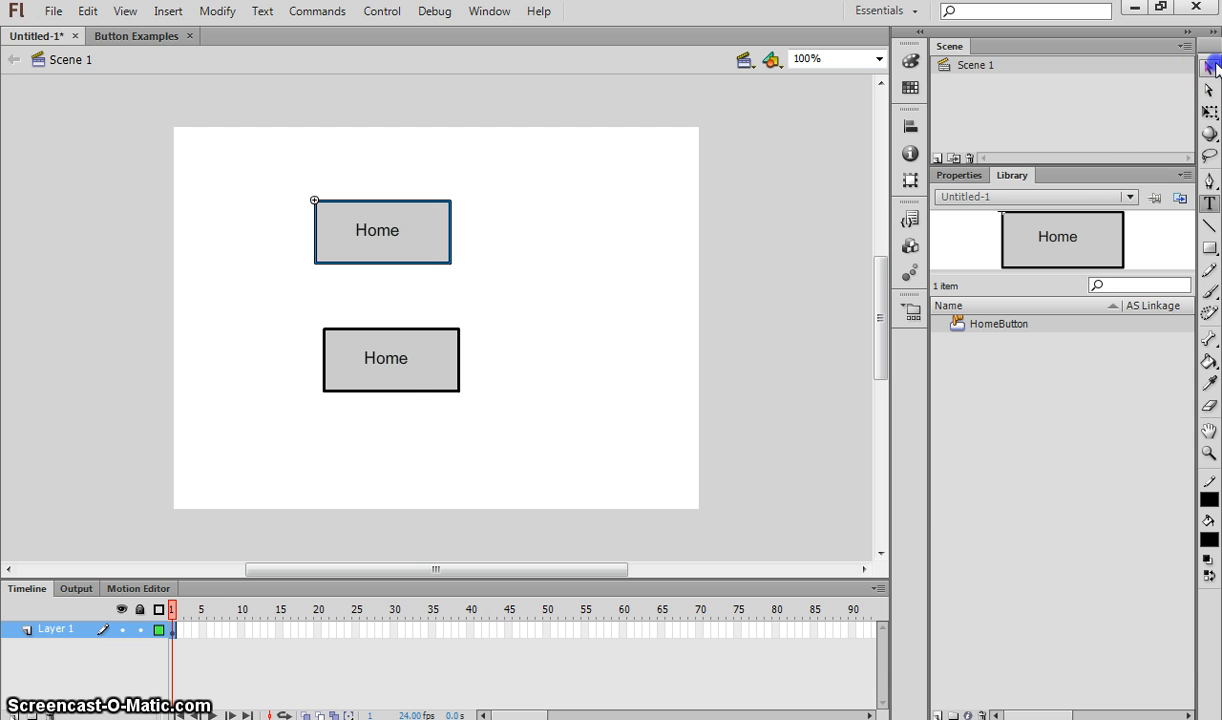
pyautogui.doubleClick(391, 372)
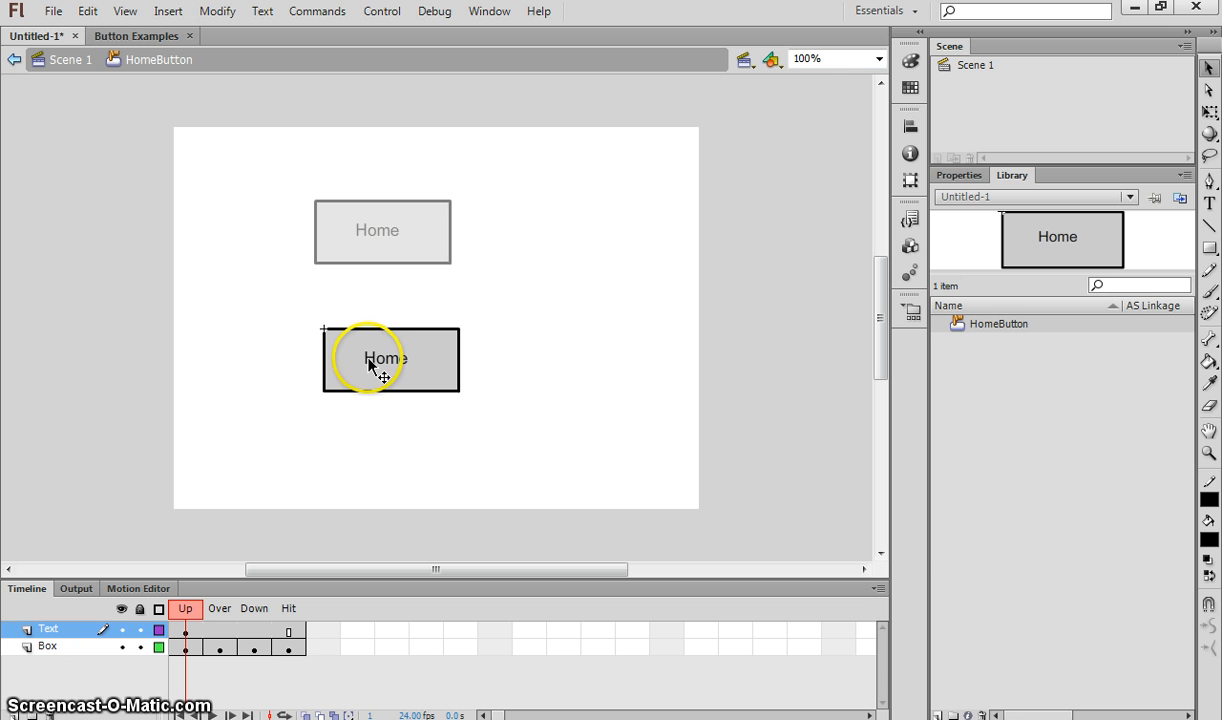
pyautogui.click(374, 366)
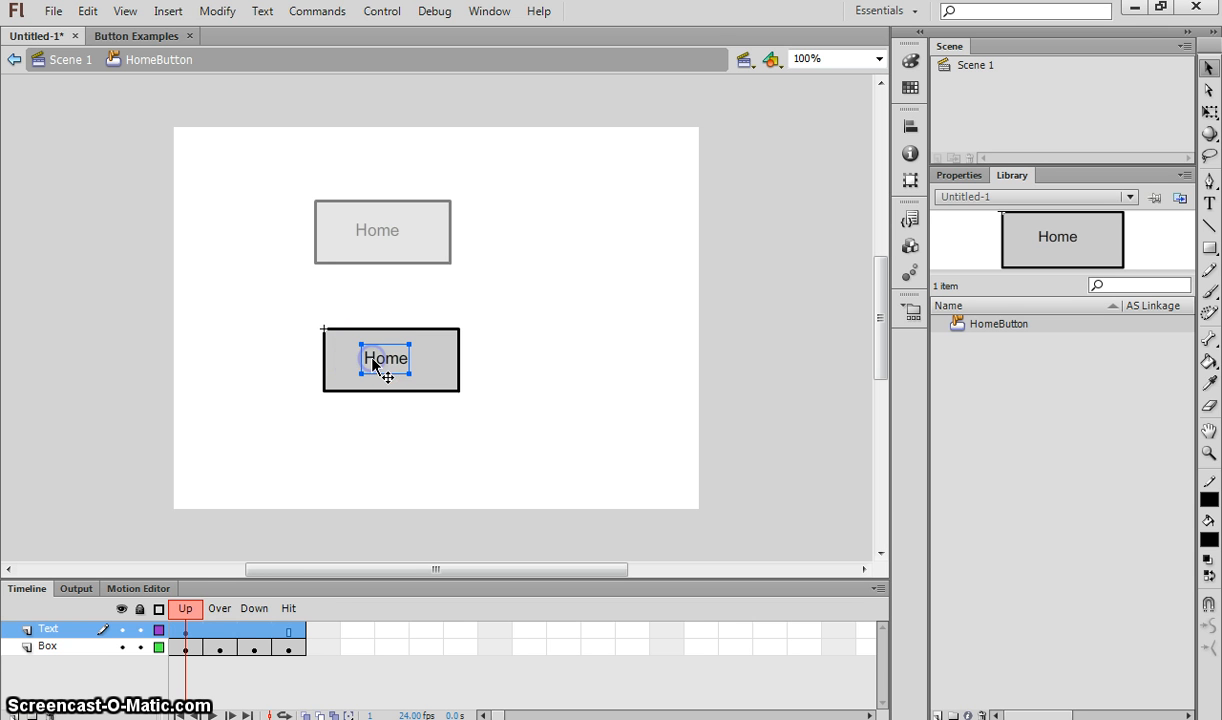
pyautogui.doubleClick(380, 360)
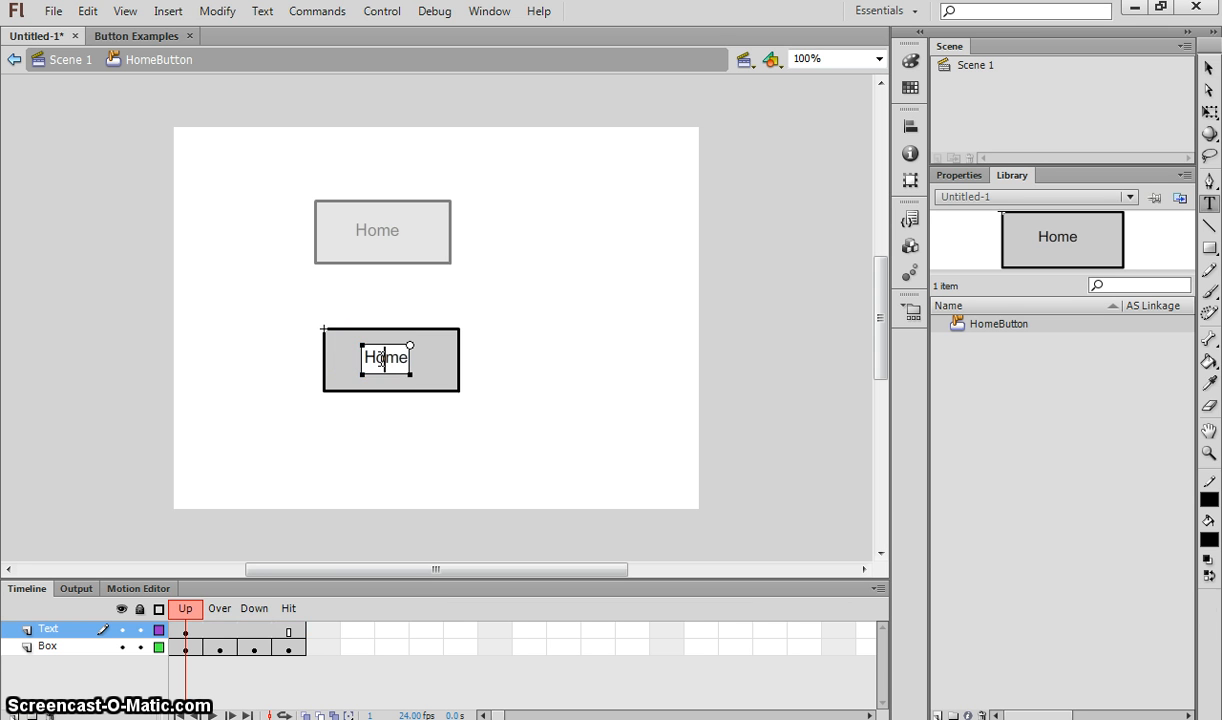
pyautogui.moveTo(362, 353); pyautogui.dragTo(386, 354)
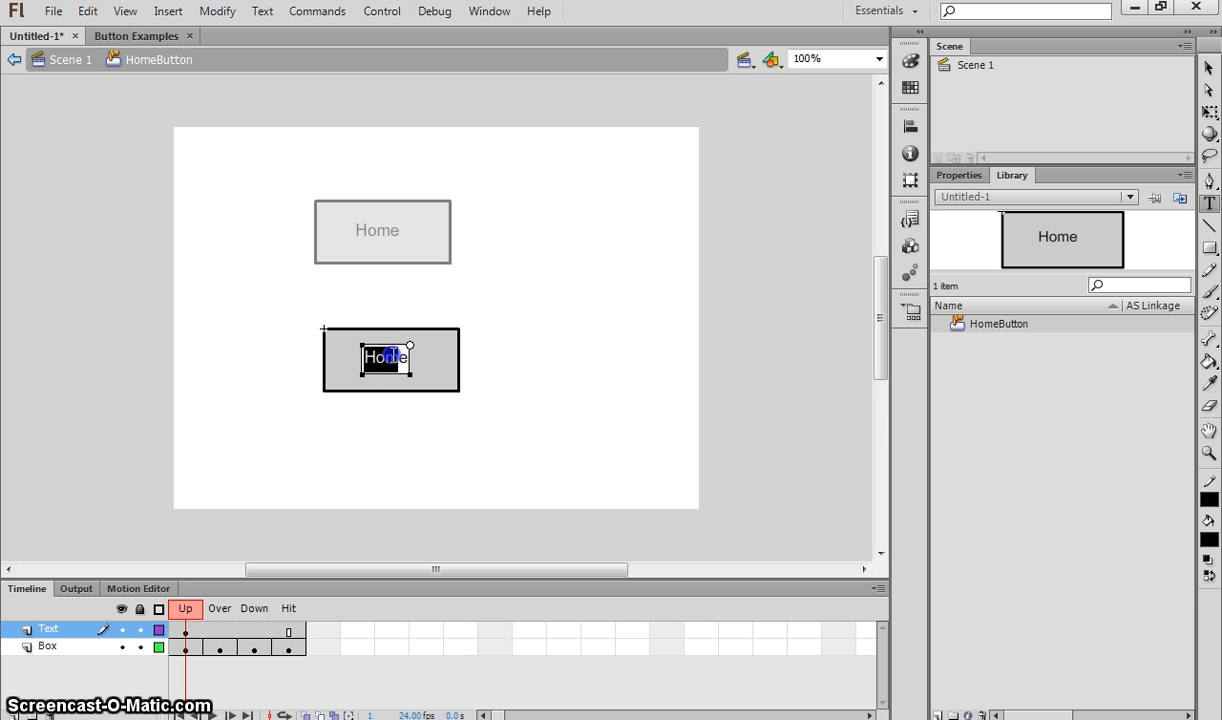
pyautogui.write('Vi')
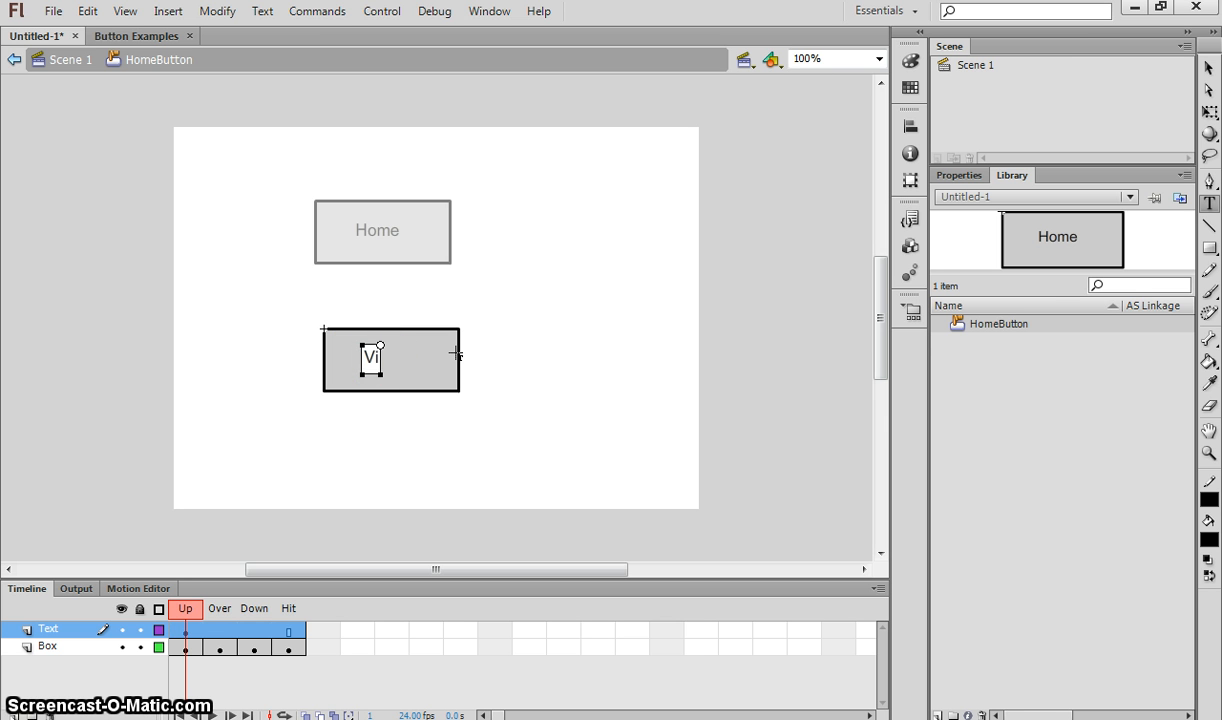
pyautogui.write('deo')
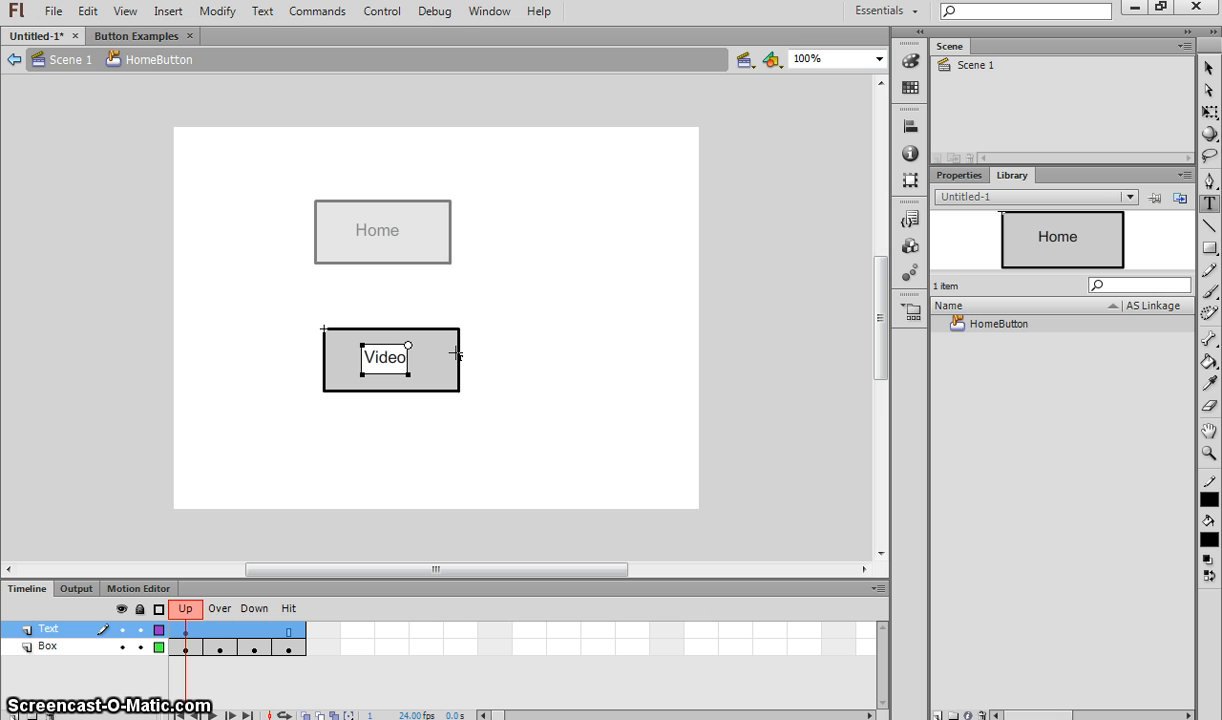
pyautogui.press('Return')
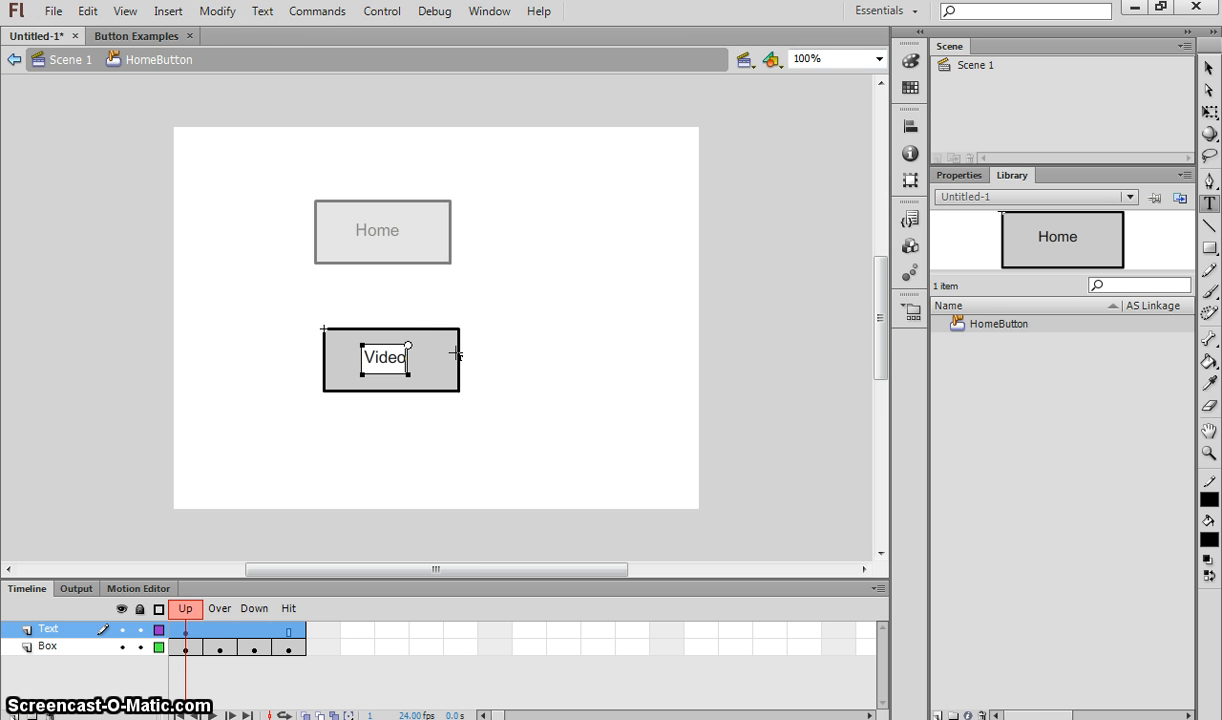
pyautogui.click(64, 61)
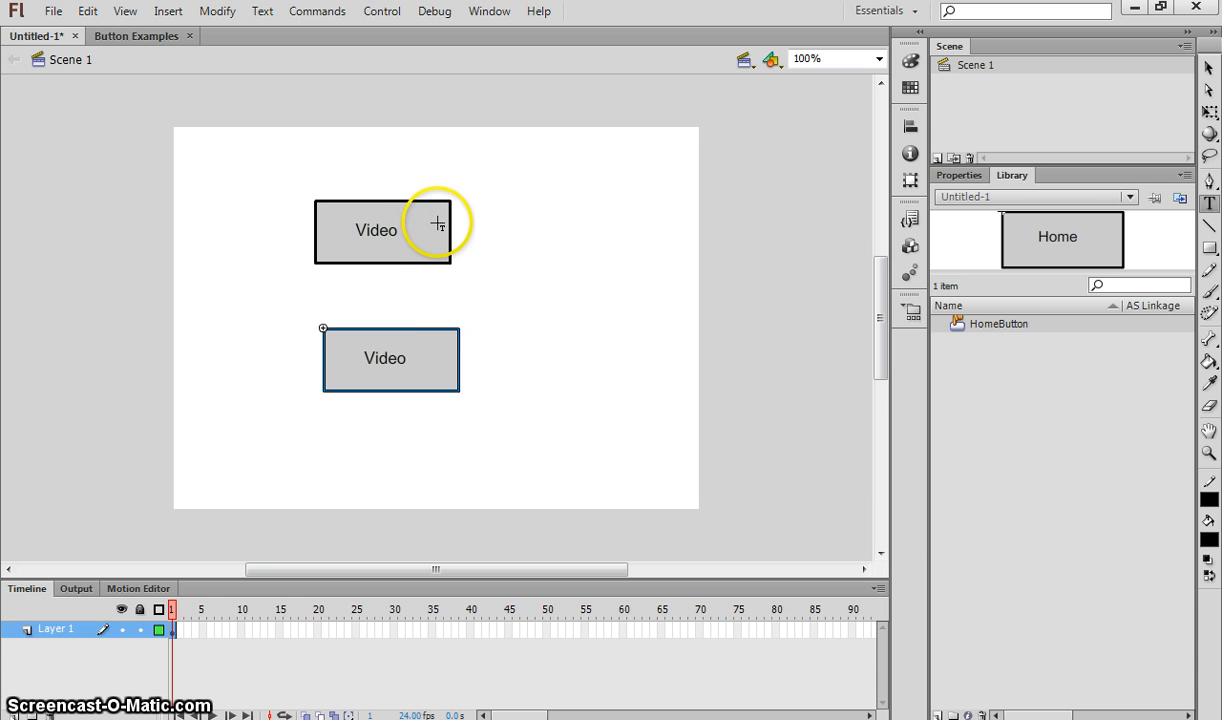
# Undo the label change to "Video" in the HomeButton symbol and return to Scene 1 with nothing selected
pyautogui.hotkey('ctrl', 'z')
pyautogui.hotkey('ctrl', 'z')
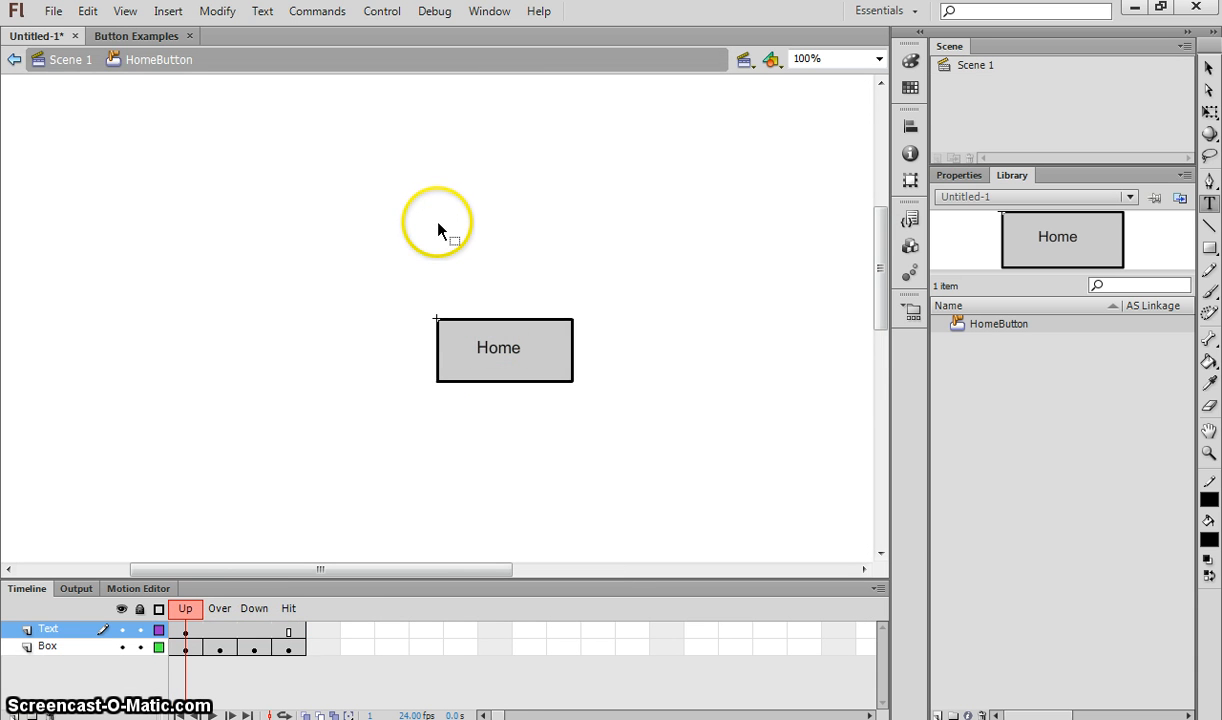
pyautogui.click(70, 60)
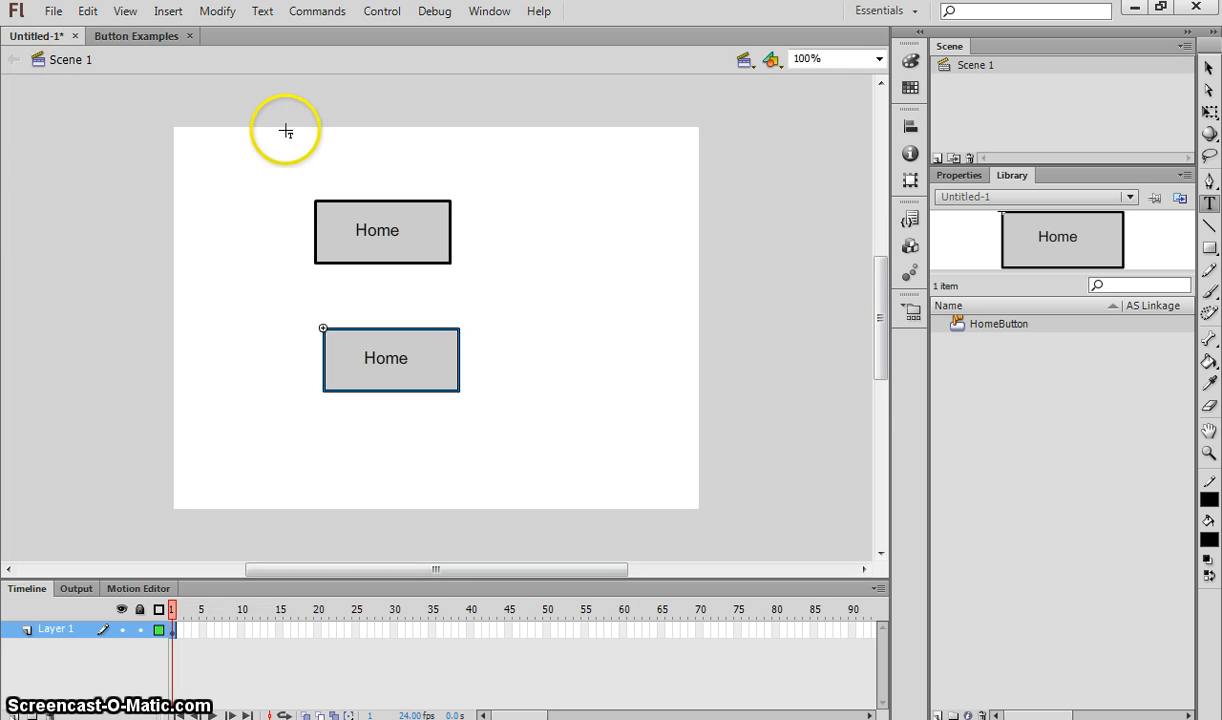
pyautogui.click(434, 229)
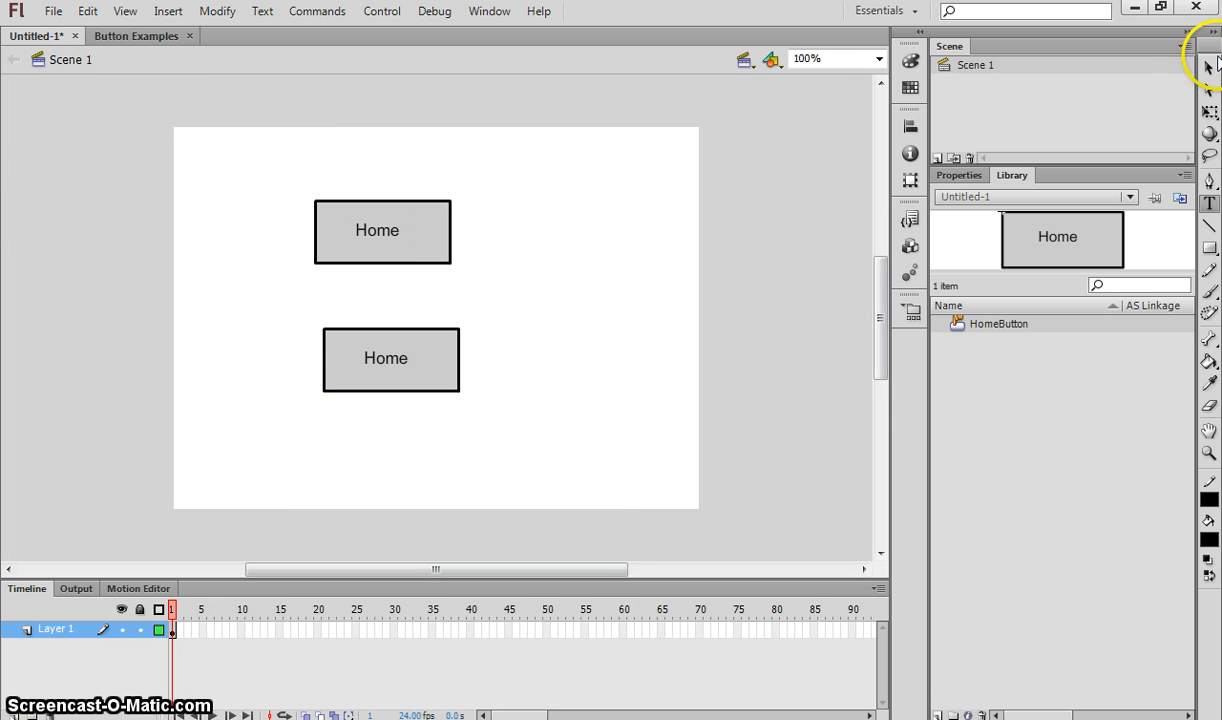
# Duplicate the HomeButton symbol in the library as a button named "VideoButton"
pyautogui.rightClick(1010, 330)
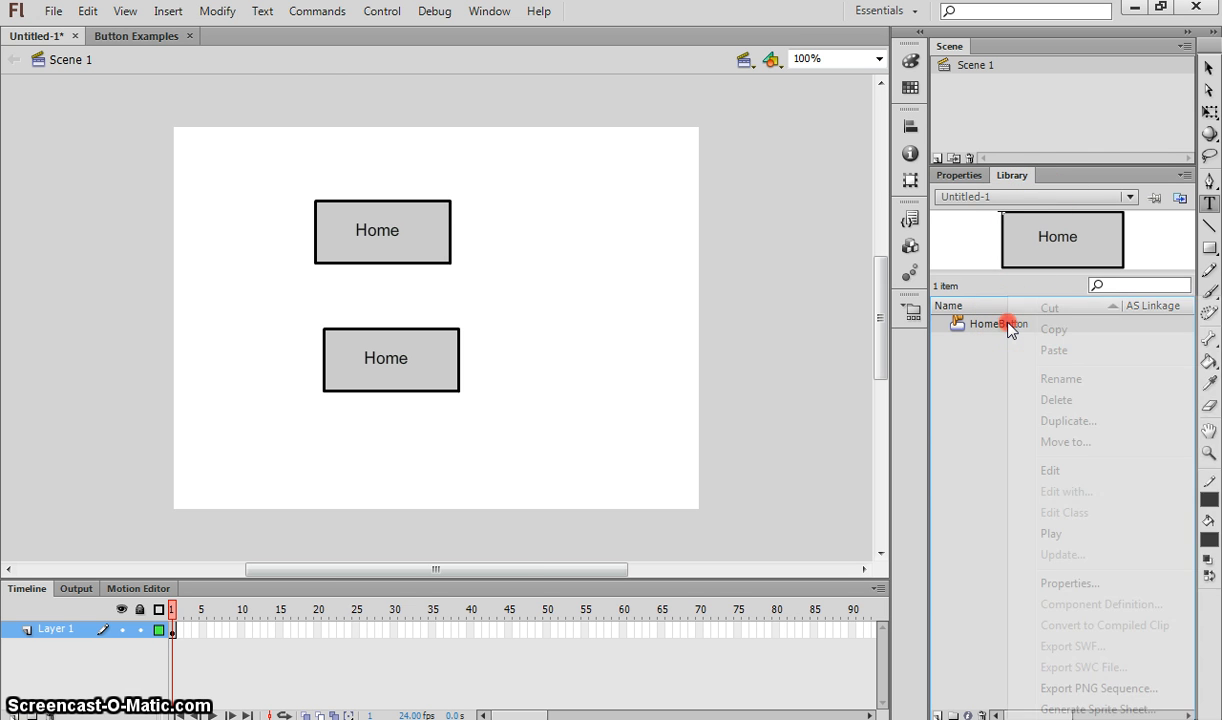
pyautogui.click(1062, 421)
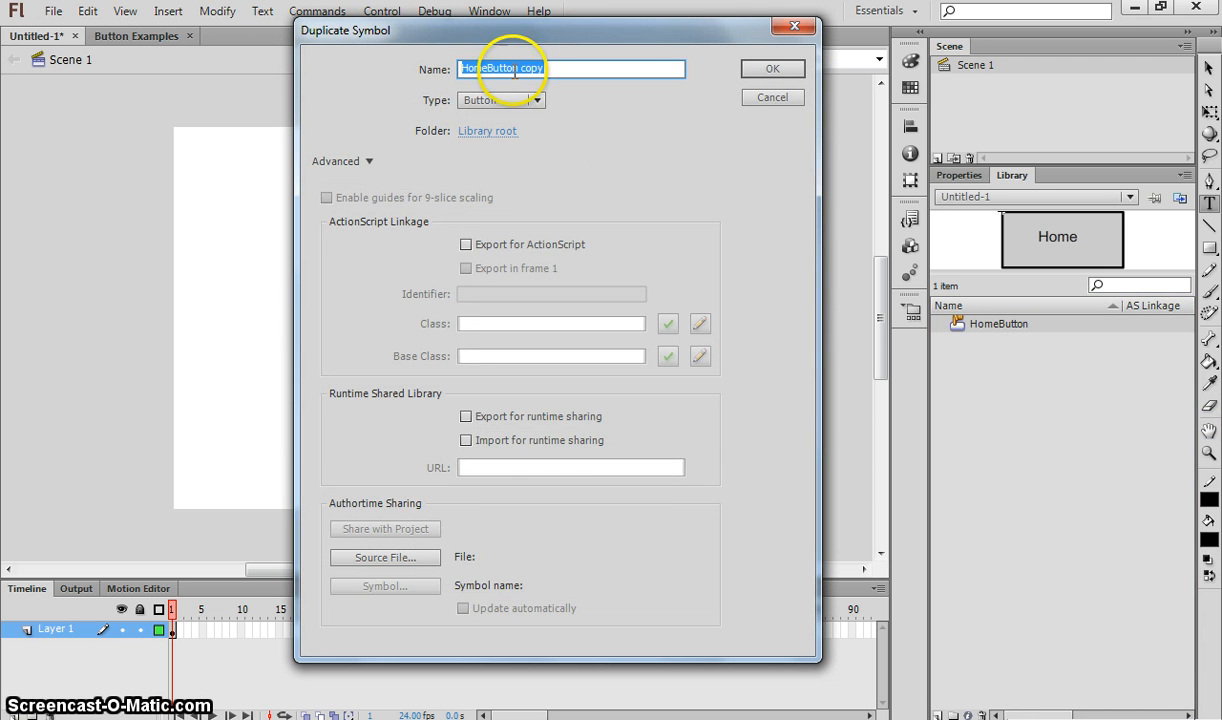
pyautogui.moveTo(488, 67); pyautogui.dragTo(460, 67)
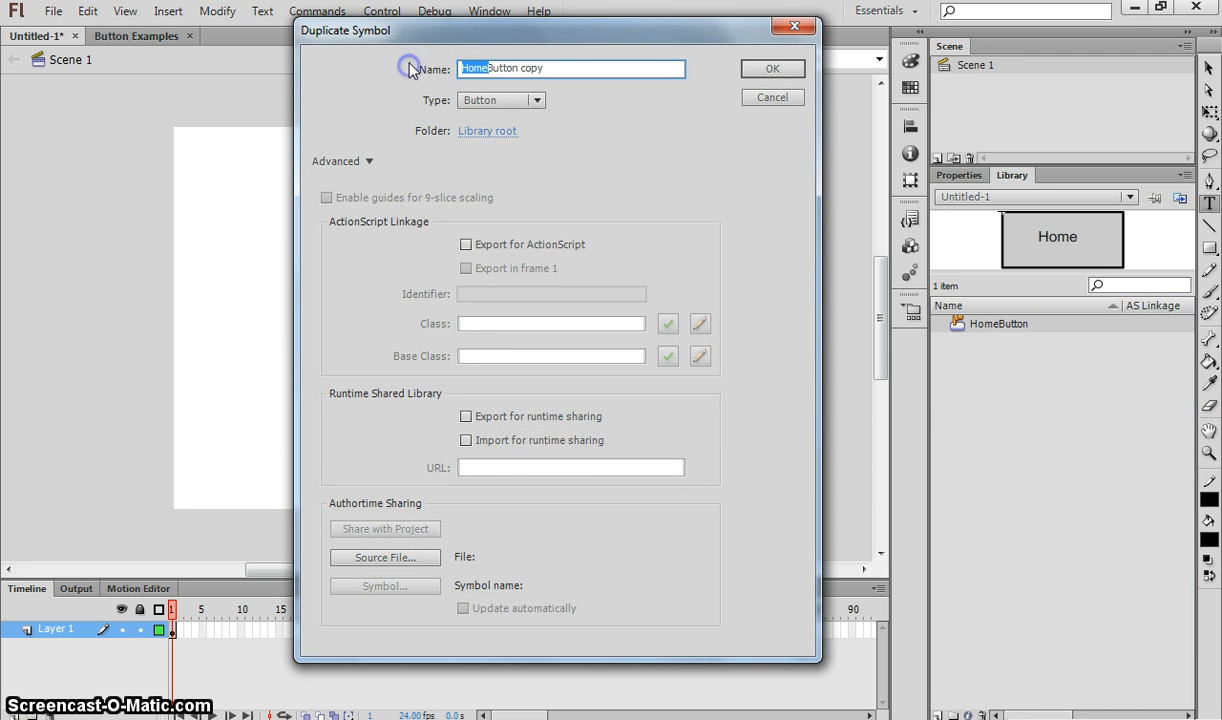
pyautogui.write('Vide')
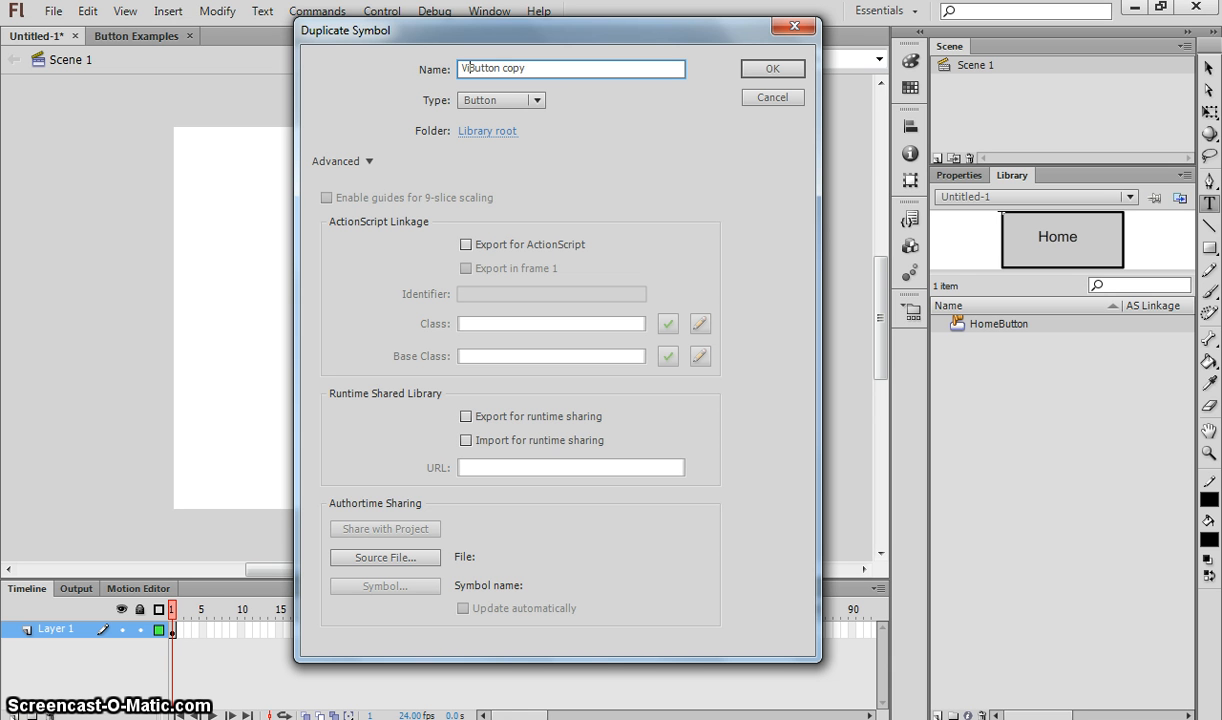
pyautogui.click(523, 67)
pyautogui.moveTo(607, 67); pyautogui.dragTo(614, 60)
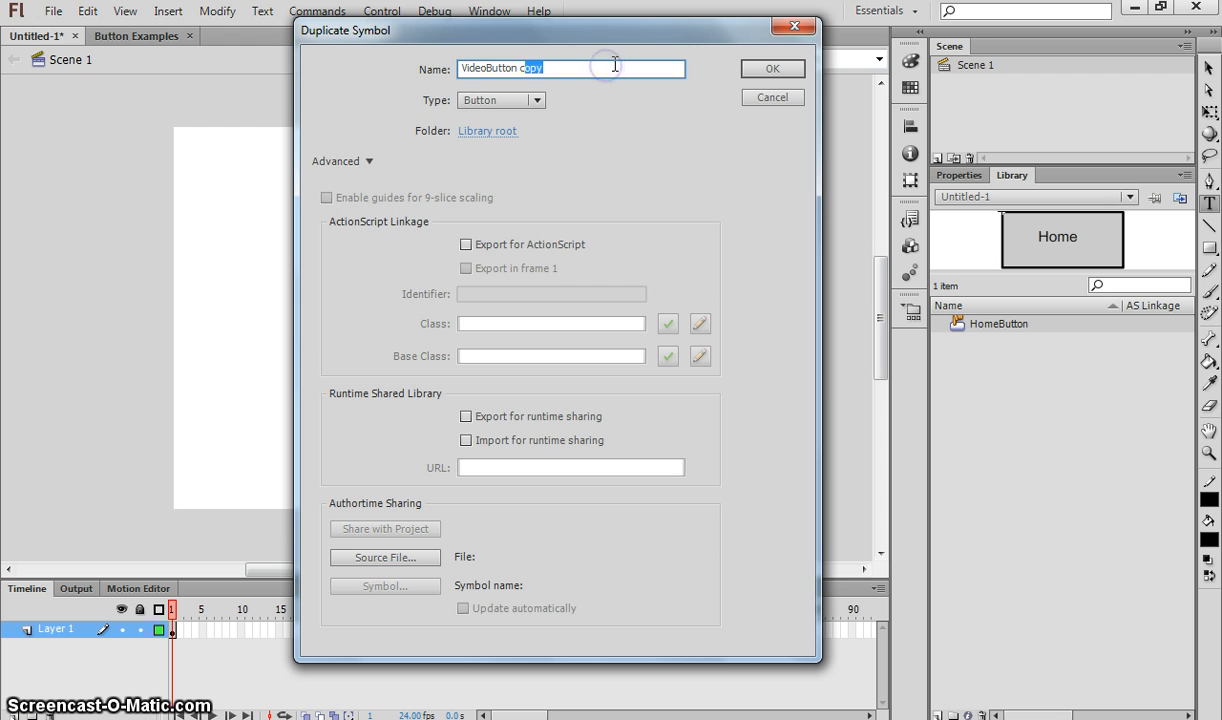
pyautogui.press('BackSpace')
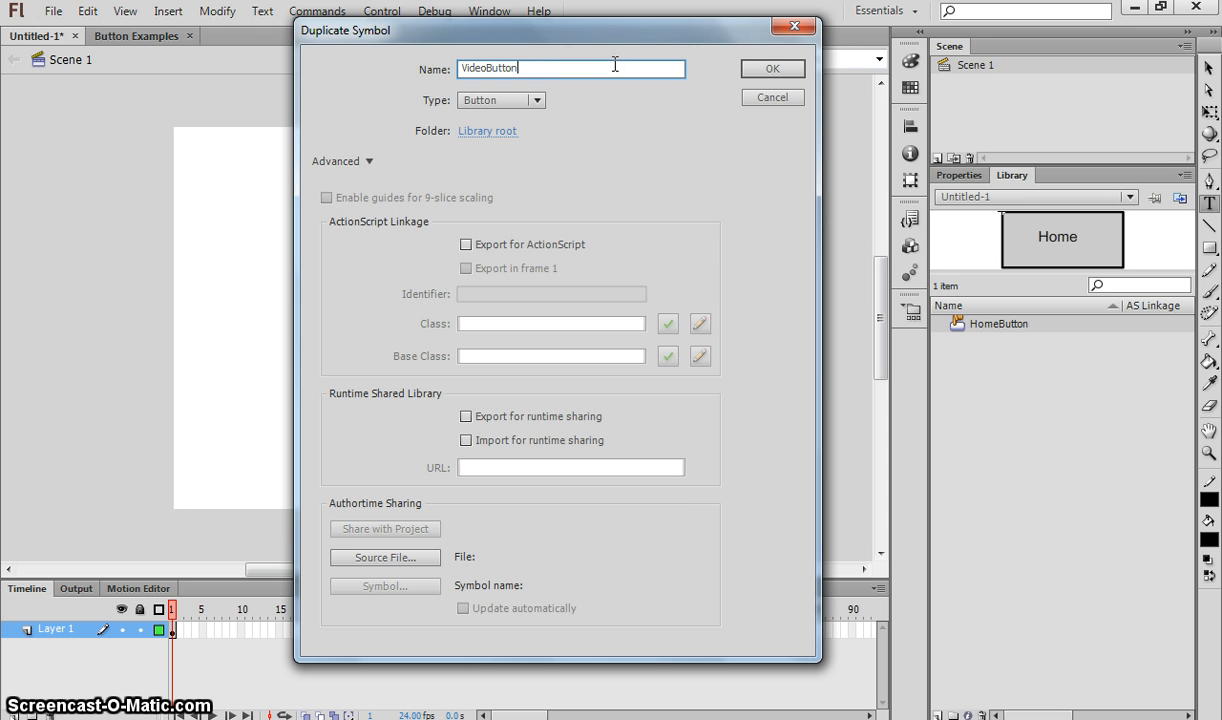
pyautogui.click(772, 68)
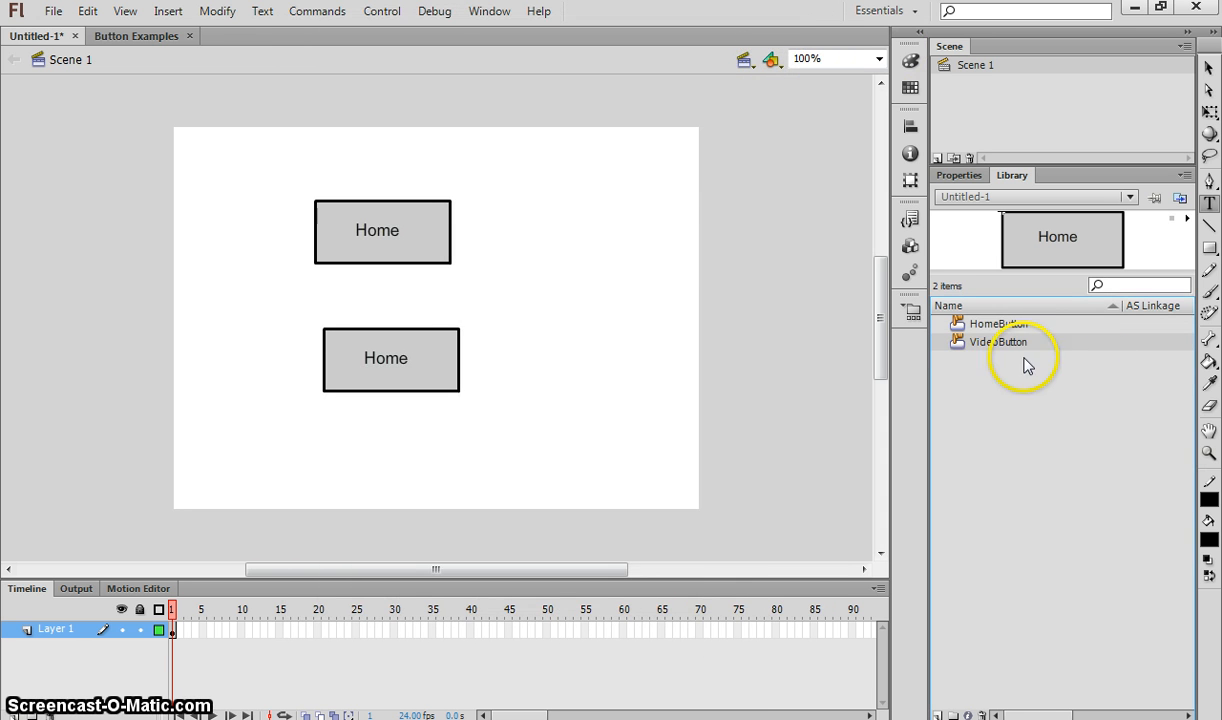
# Place an instance of VideoButton on the stage below the two Home buttons and switch to the Selection tool
pyautogui.moveTo(996, 348); pyautogui.dragTo(458, 442)
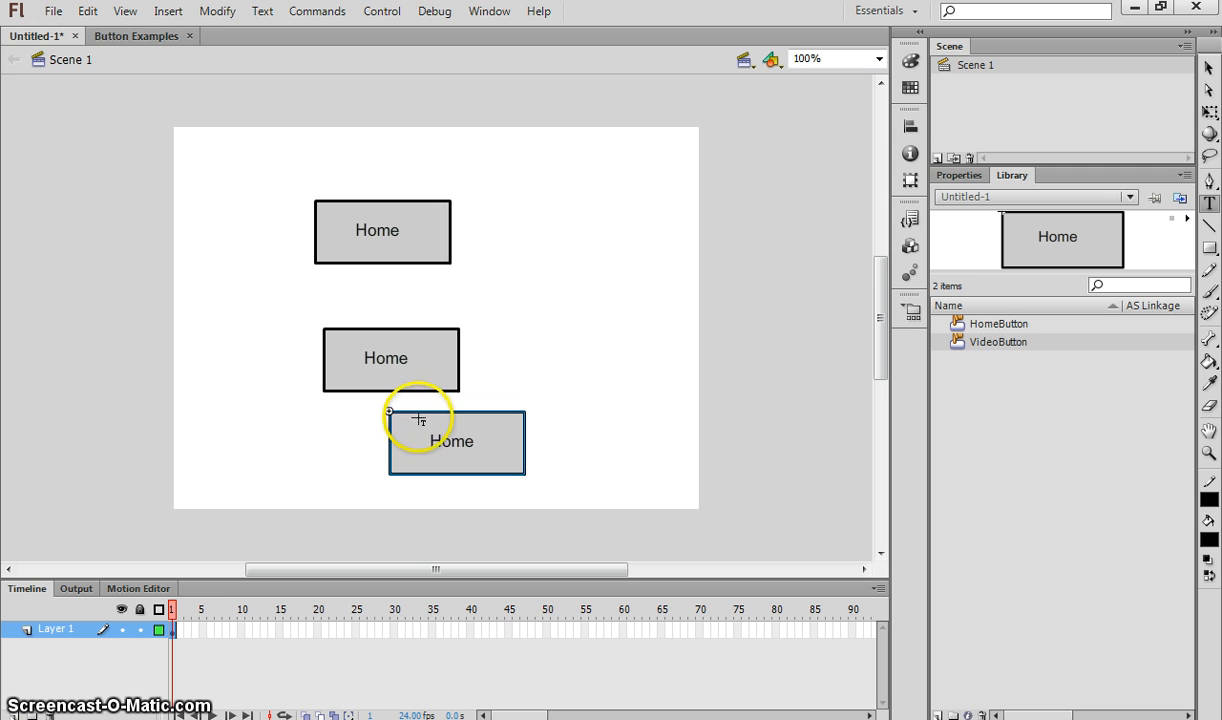
pyautogui.click(1208, 67)
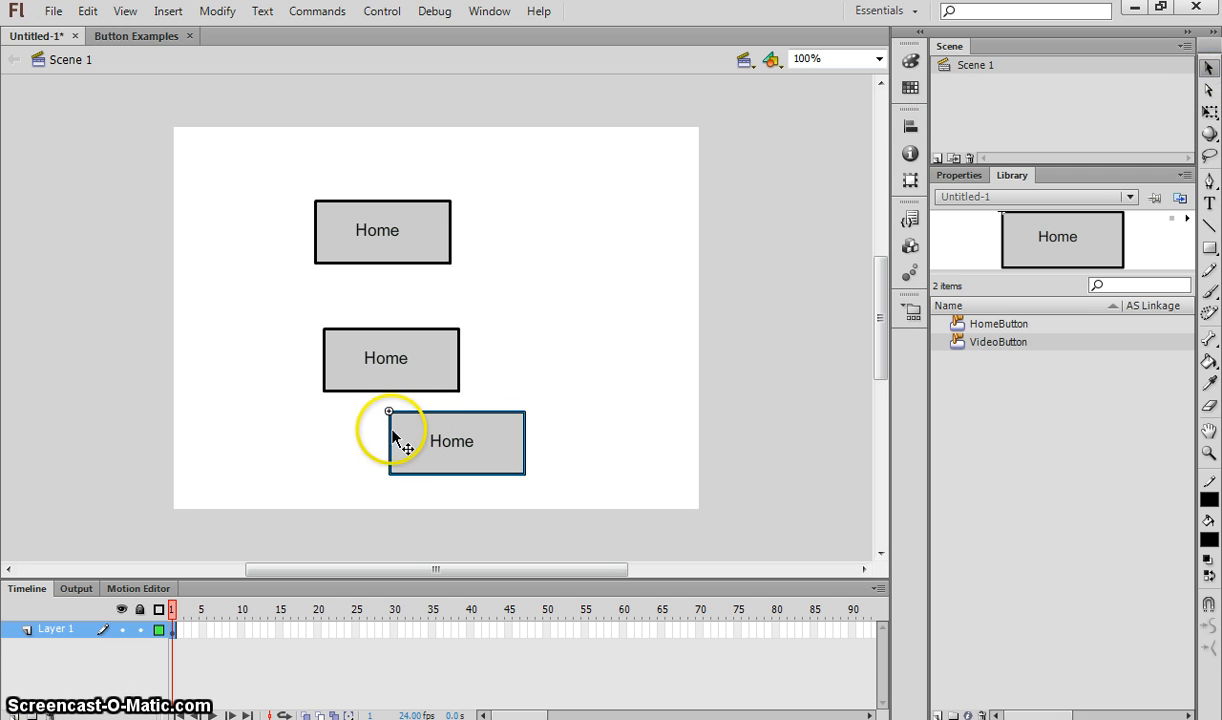
# Edit the VideoButton instance in place and replace its "Home" label with "Video"
pyautogui.doubleClick(410, 432)
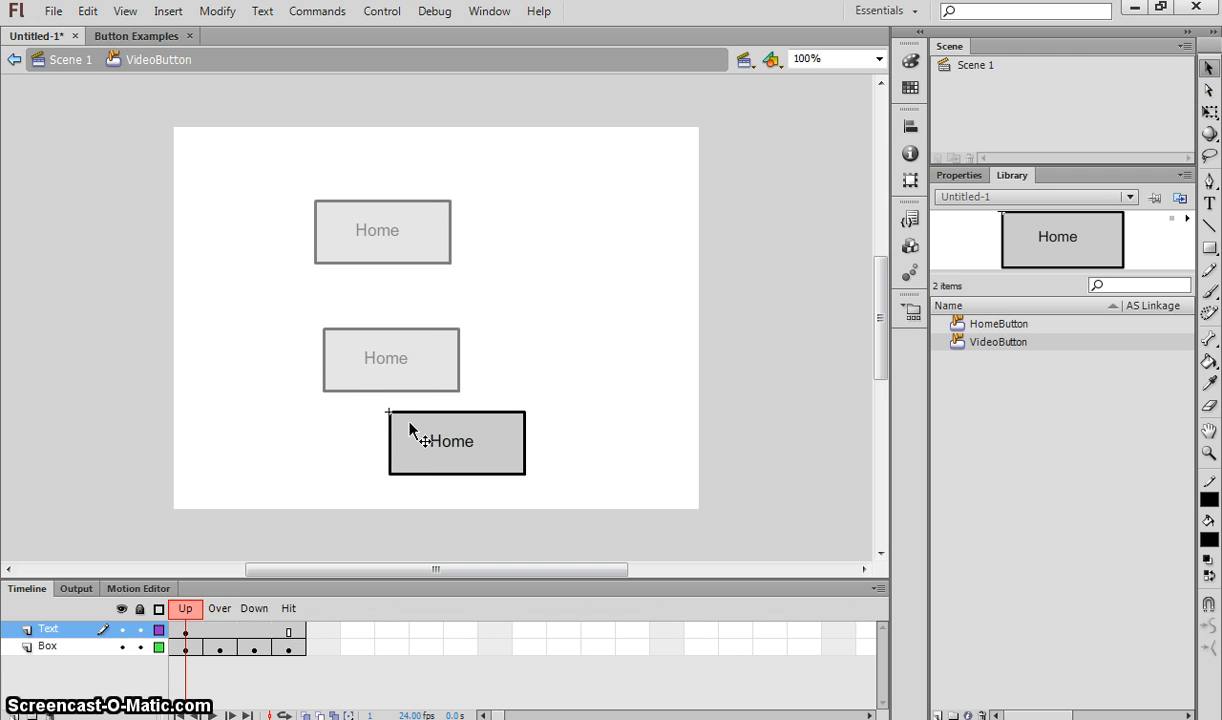
pyautogui.doubleClick(436, 441)
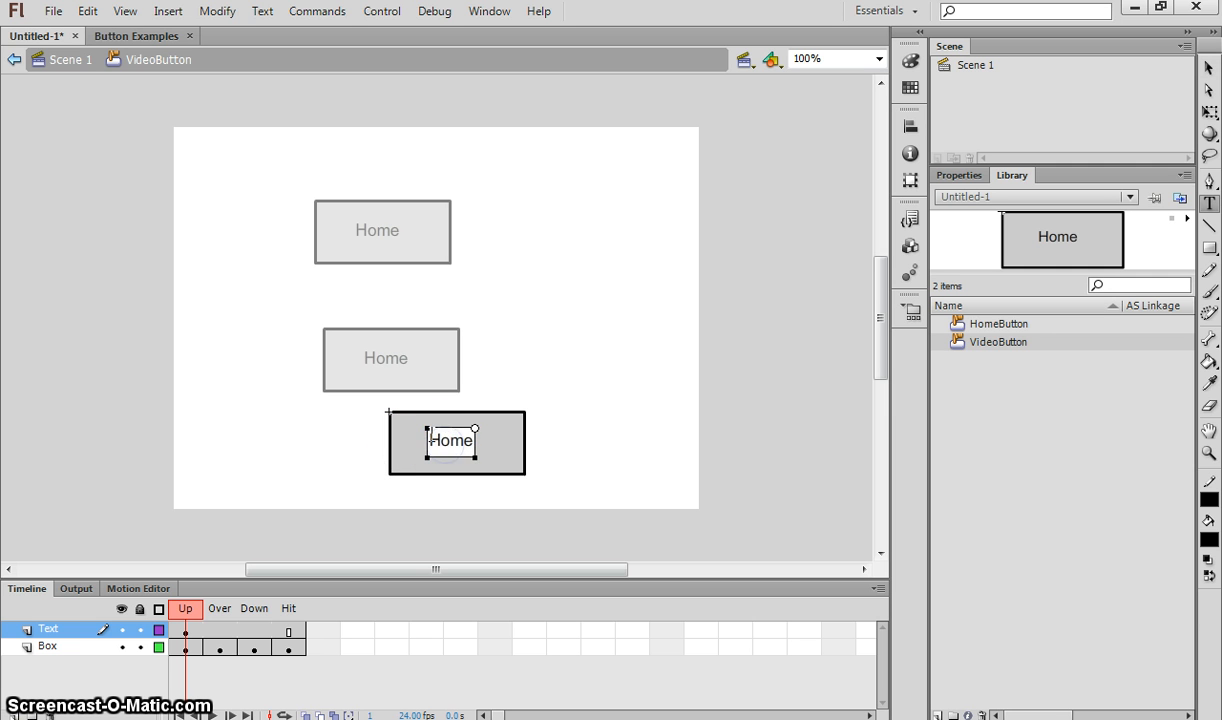
pyautogui.moveTo(498, 443); pyautogui.dragTo(495, 436)
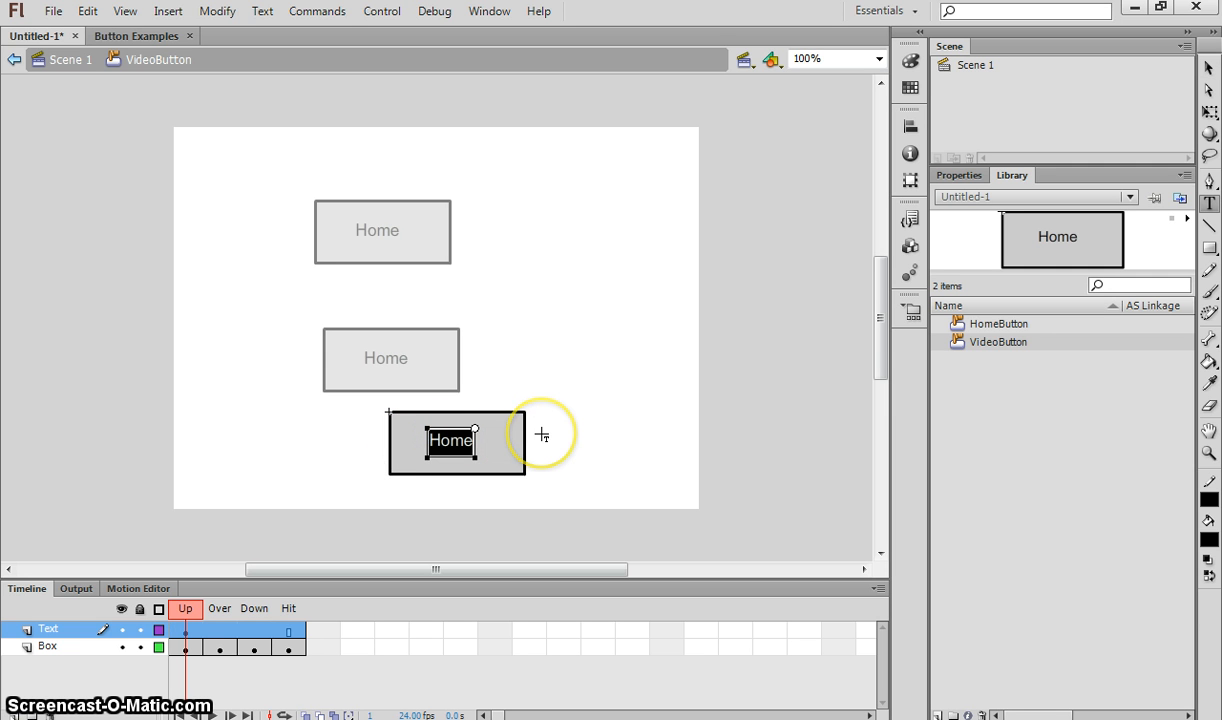
pyautogui.write('V')
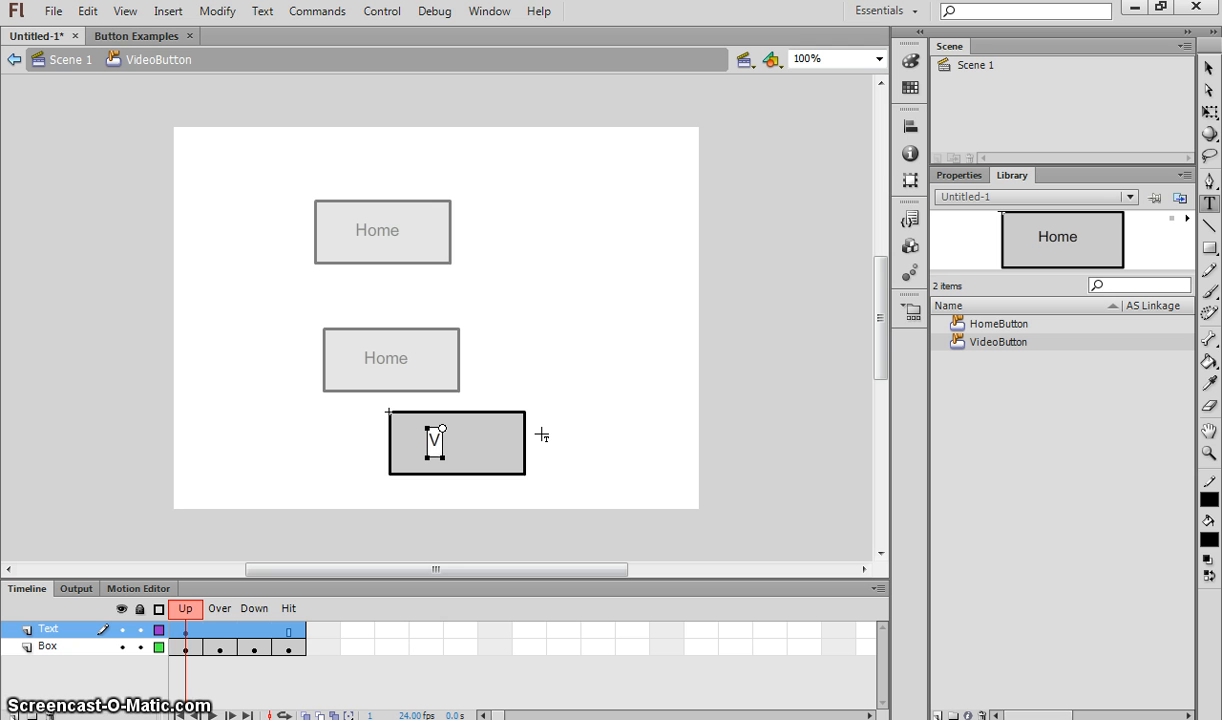
pyautogui.write('ideo')
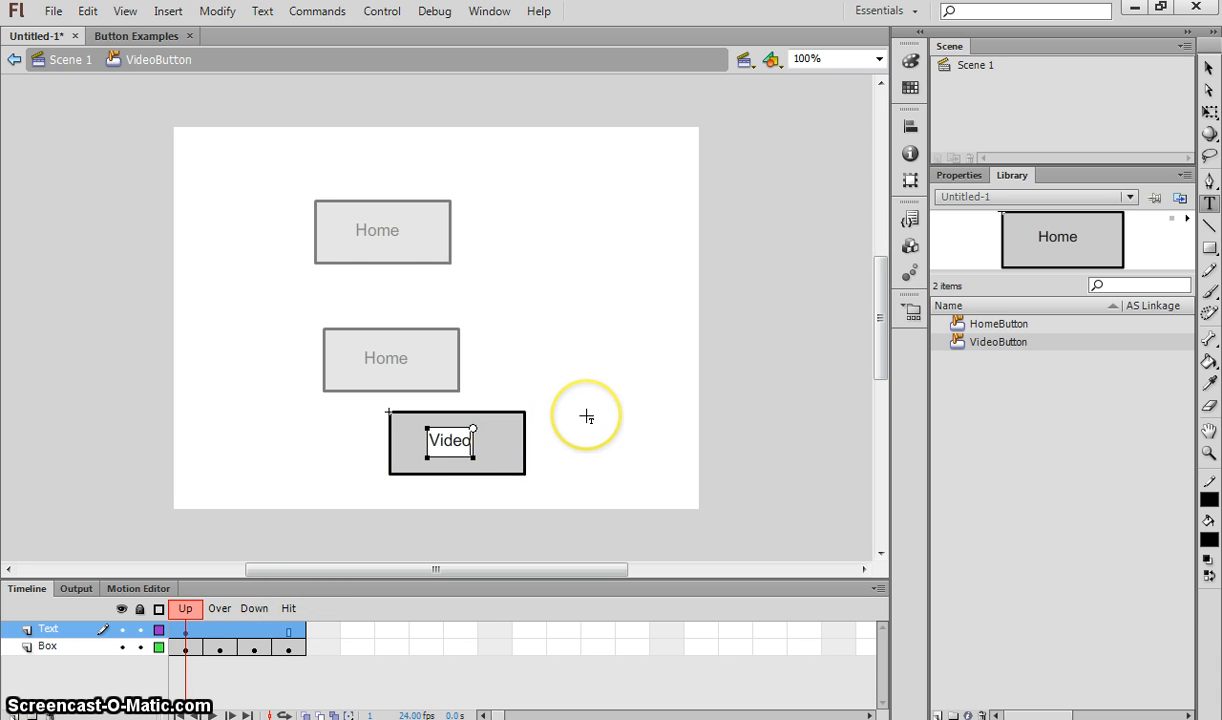
pyautogui.press('Return')
pyautogui.press('BackSpace')
pyautogui.press('BackSpace')
pyautogui.click(586, 416)
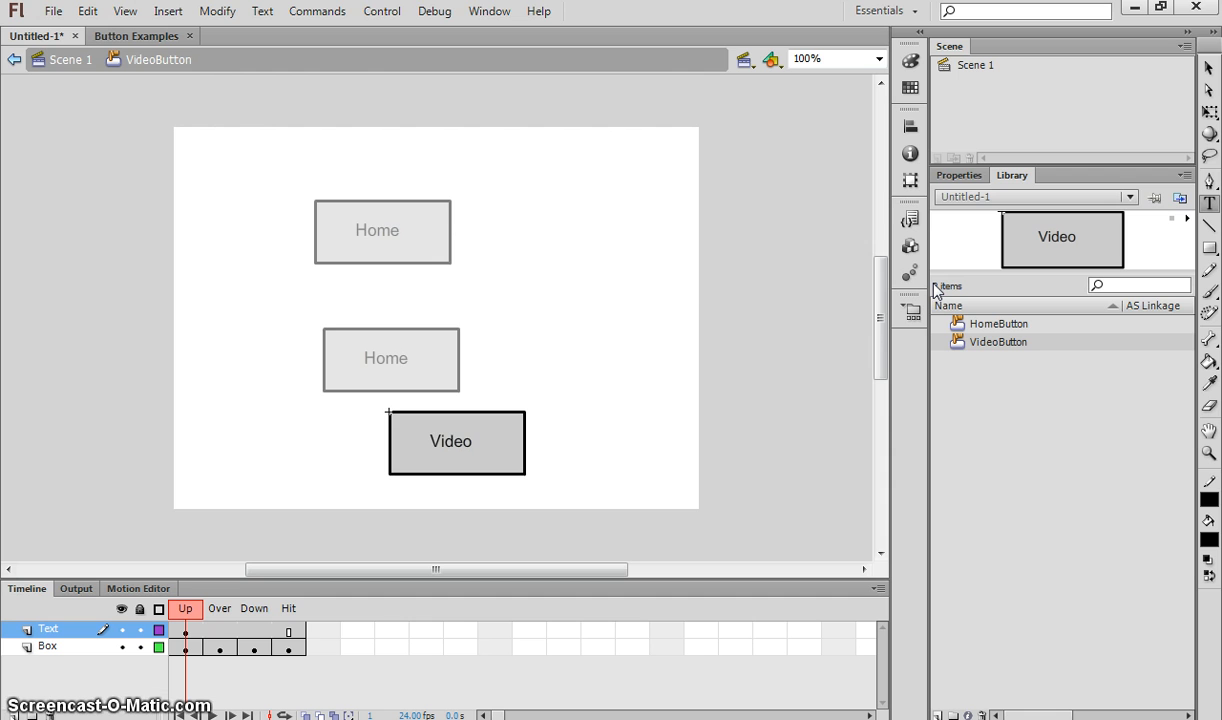
# Test the movie, try the Video button's over and down states, and close the preview
pyautogui.hotkey('ctrl', 'Return')
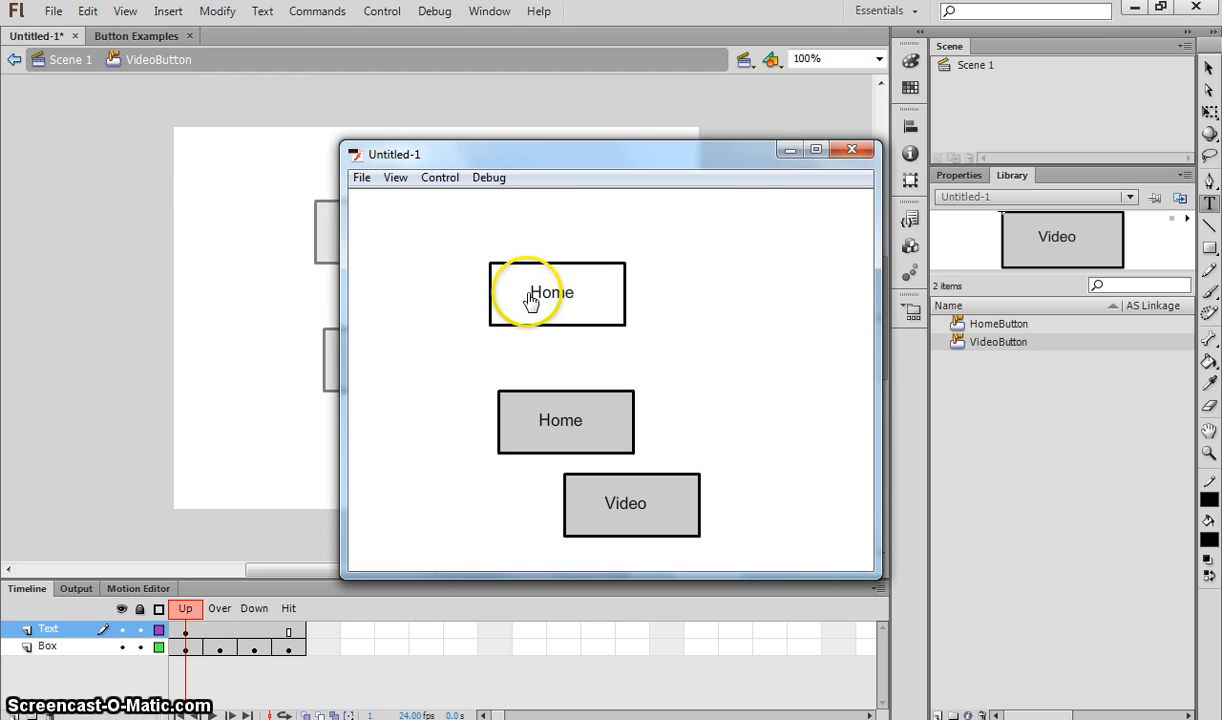
pyautogui.click(596, 509)
pyautogui.click(595, 510)
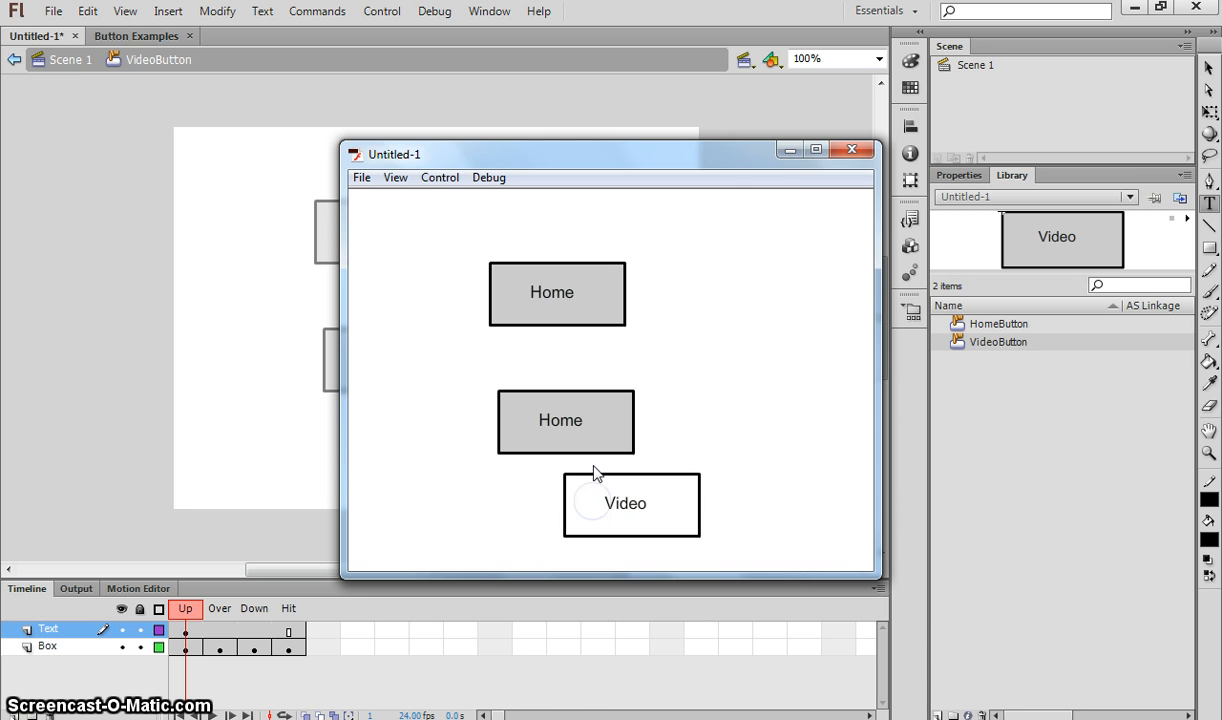
pyautogui.click(847, 149)
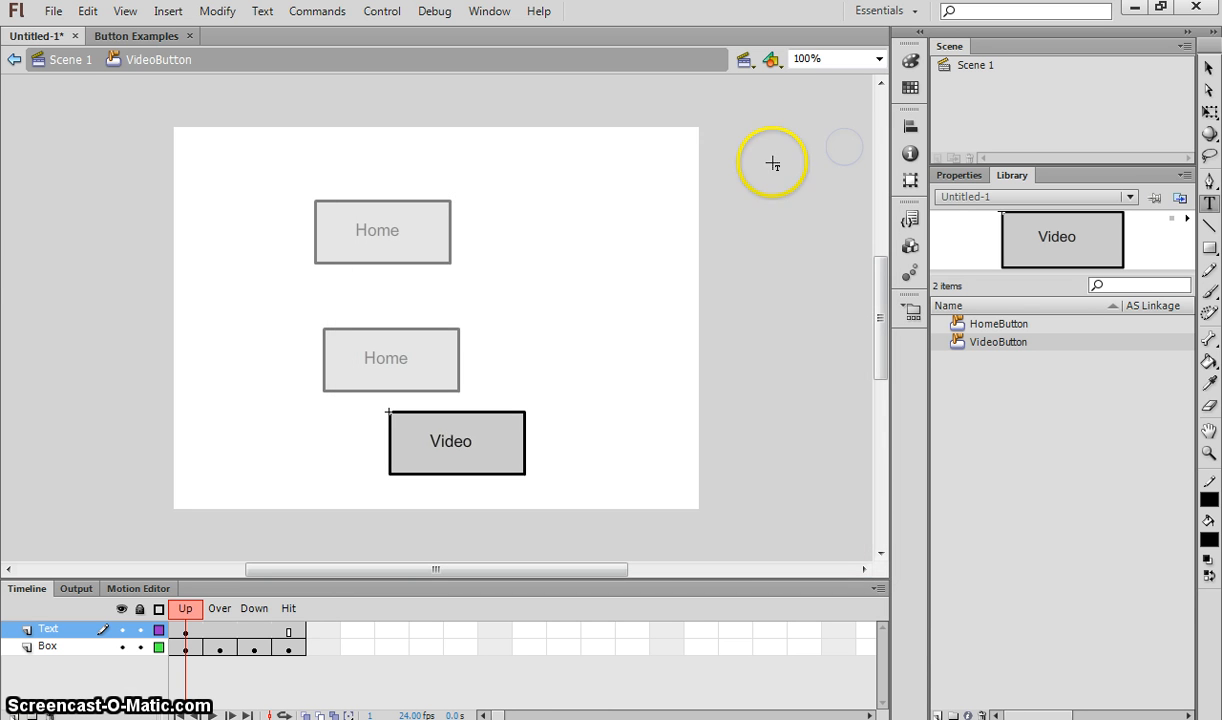